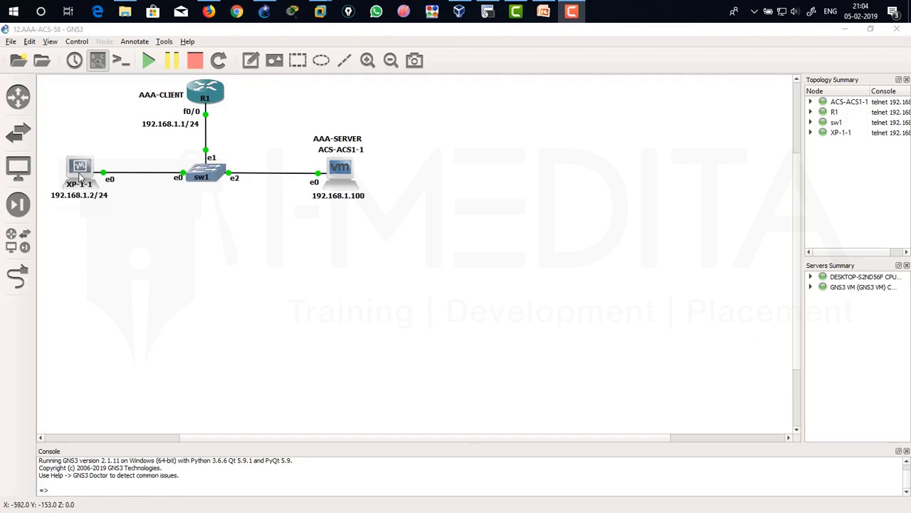
Bring the XP-1 VirtualBox, R1 SecureCRT and ACS-ACS1 VMware windows up beside the topology.
click(459, 10)
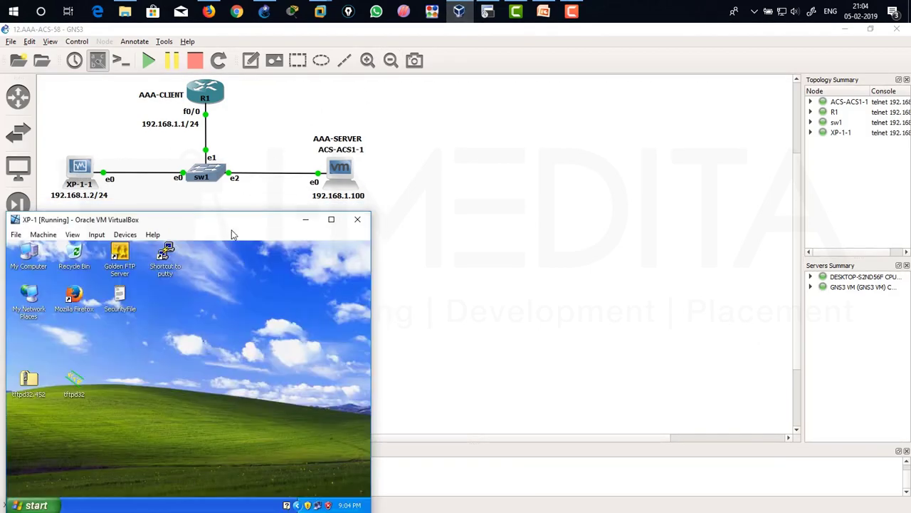
mouse_move(487, 11)
click(485, 56)
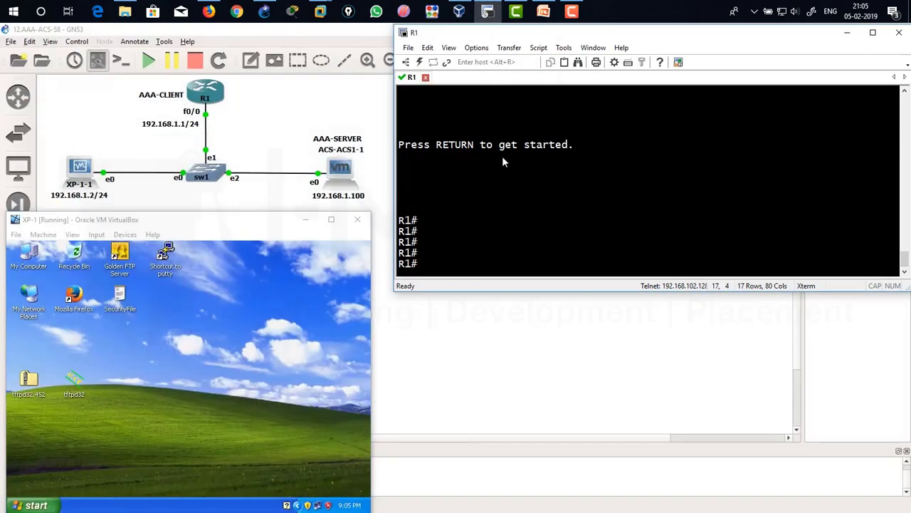
mouse_move(321, 11)
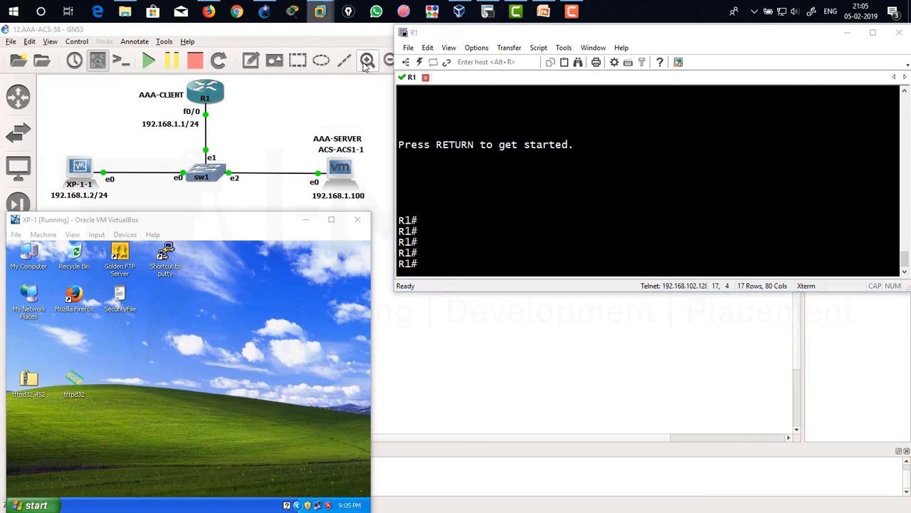
click(361, 59)
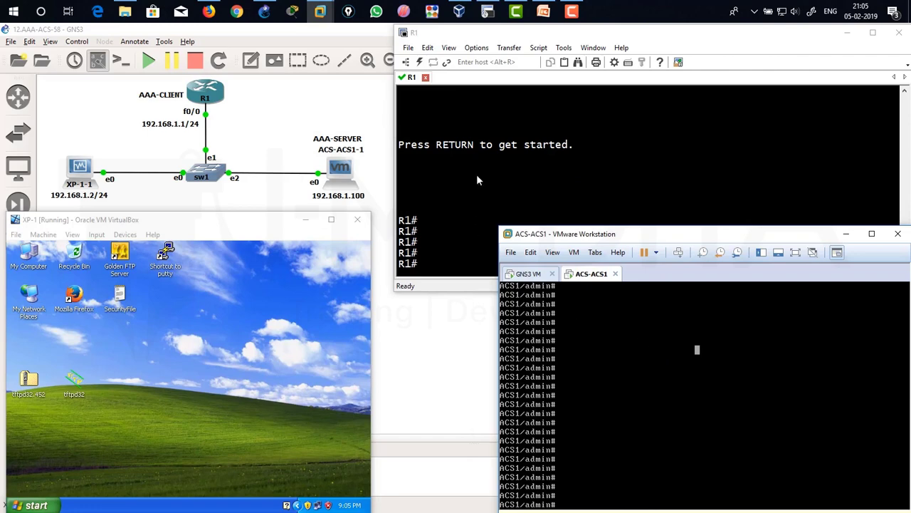
click(615, 155)
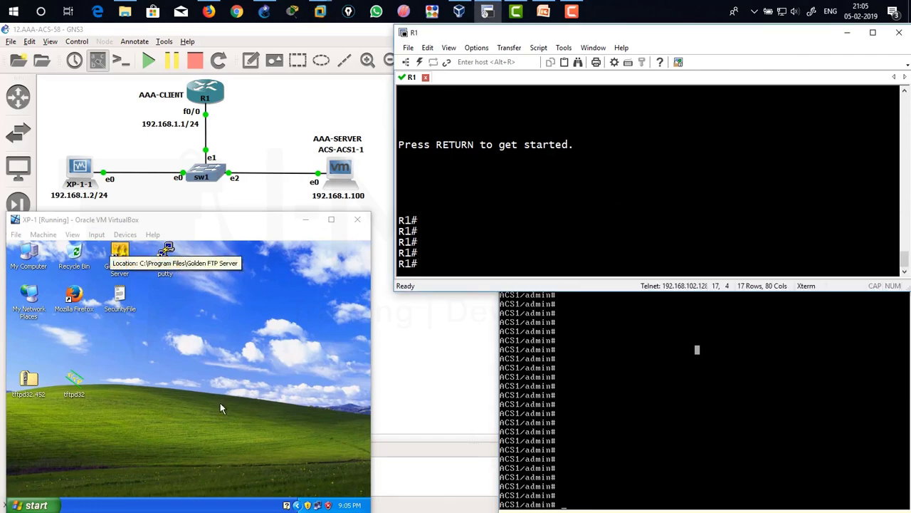
Open a command prompt on XP-1, move to the C:\ root and clear the screen.
click(118, 411)
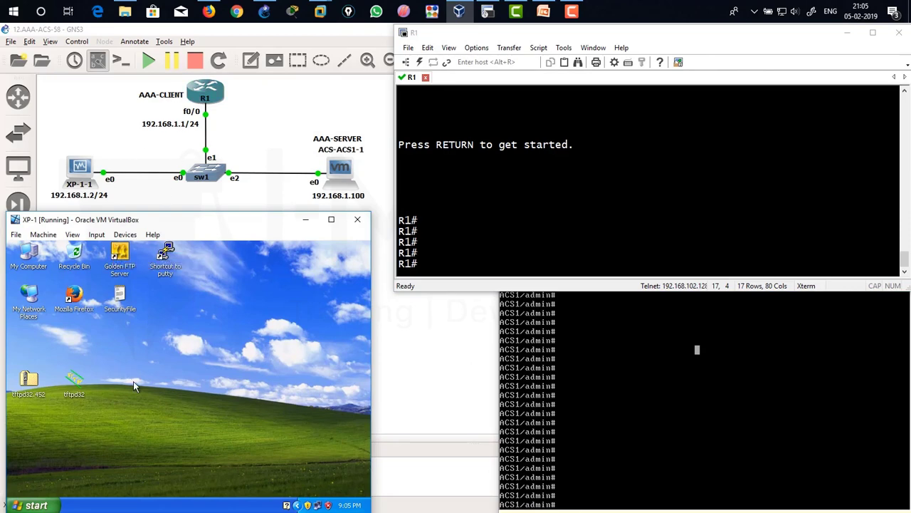
key(super+r)
text(cmd)
key(Return)
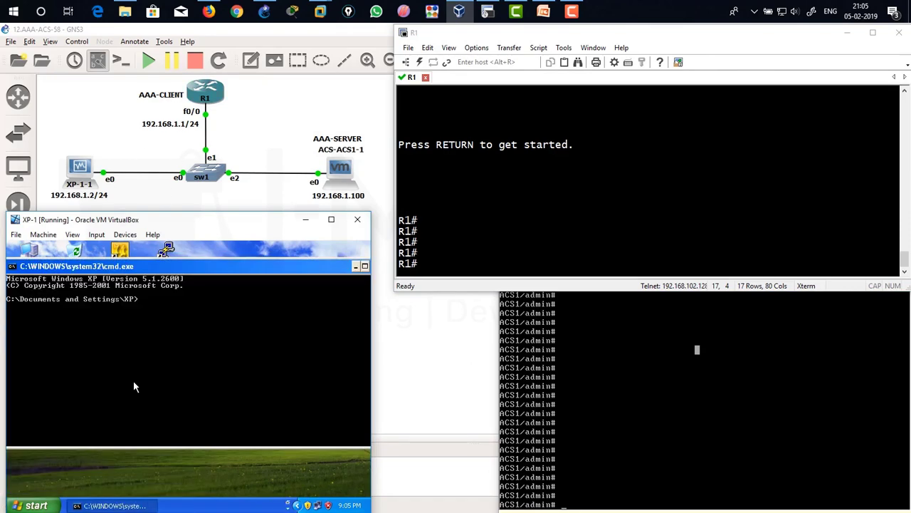
text(cd\)
key(Return)
text(cls)
key(Return)
Ping 192.168.1.1 and 192.168.1.100 from XP-1, both answering with 0% loss.
text(ping 192.168.1.1)
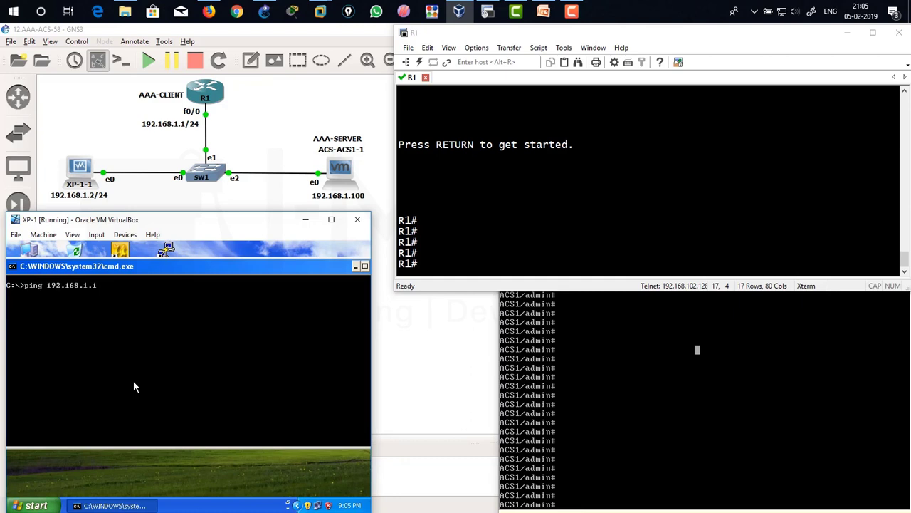
key(Return)
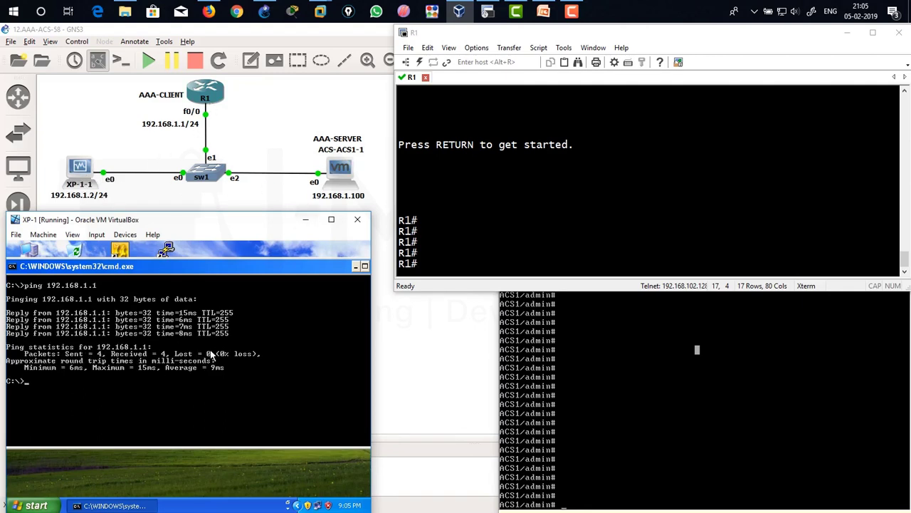
text(ing 192.168.1.100)
key(Return)
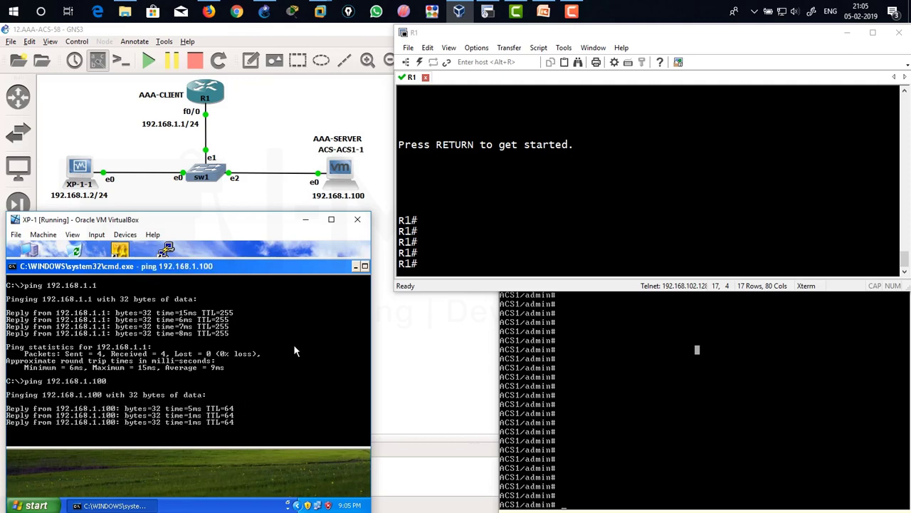
click(477, 188)
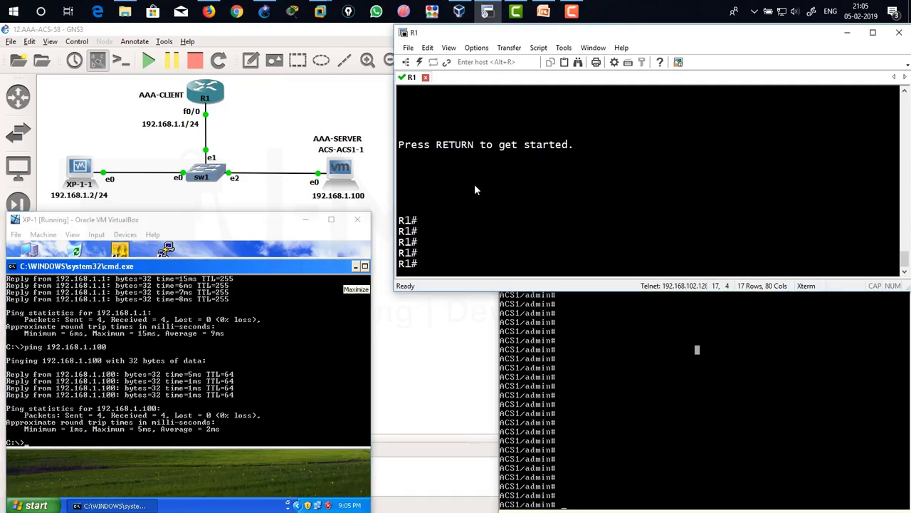
Run show ip int brief on R1 and note Ethernet0/0 at 192.168.1.1.
text(showi p)
key(BackSpace)
key(BackSpace)
key(BackSpace)
text(ip int bre)
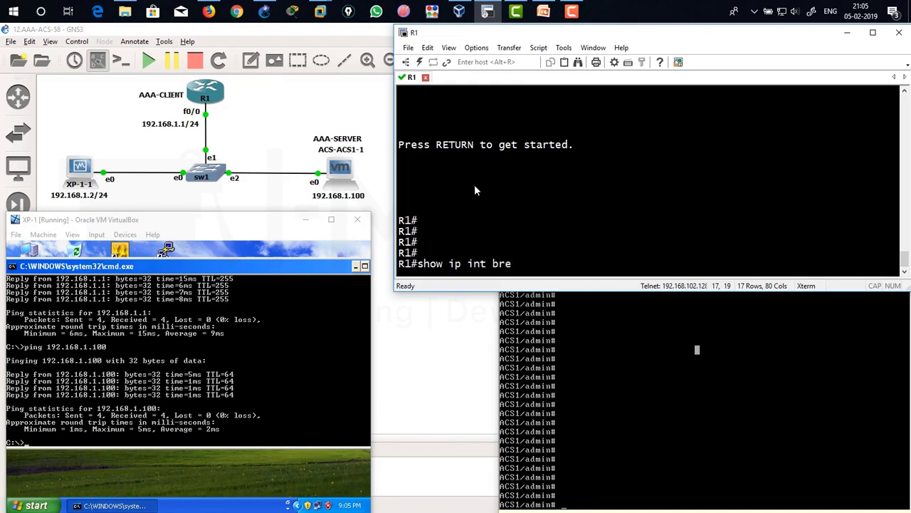
key(BackSpace)
text(int bri)
key(Return)
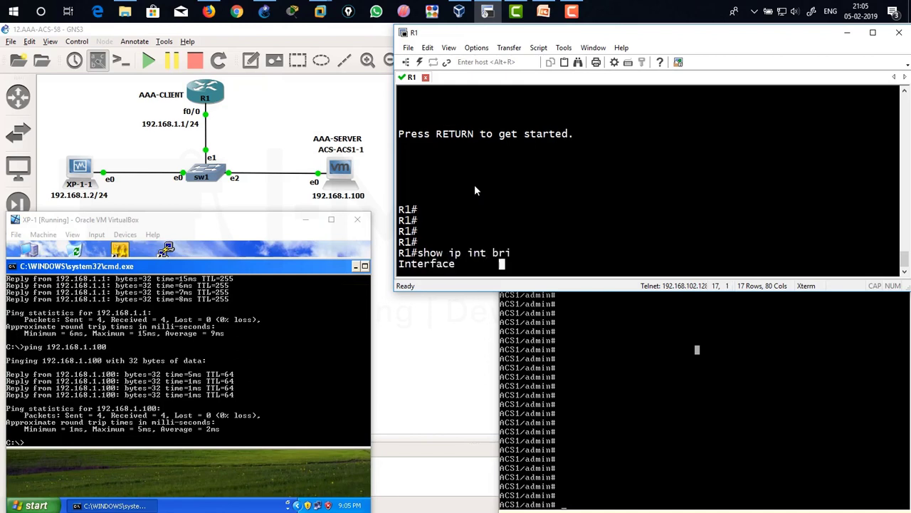
drag(563, 134, 637, 141)
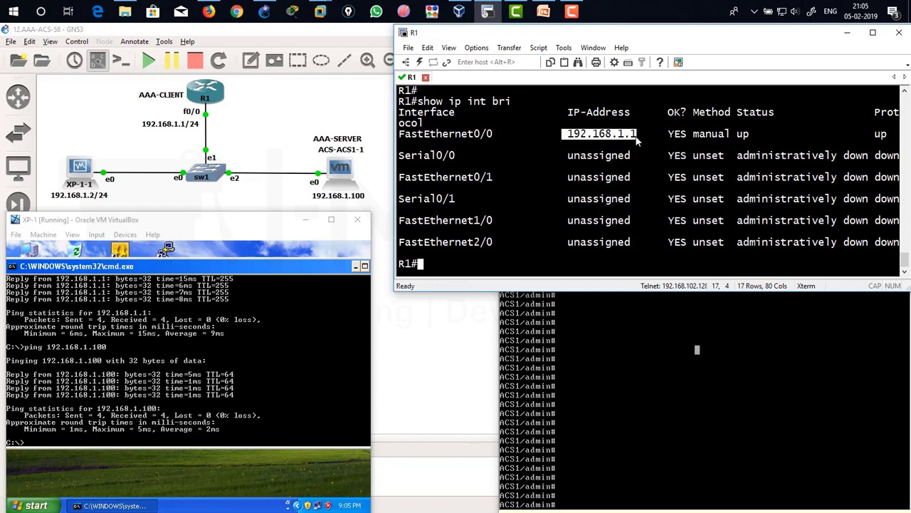
drag(431, 134, 496, 136)
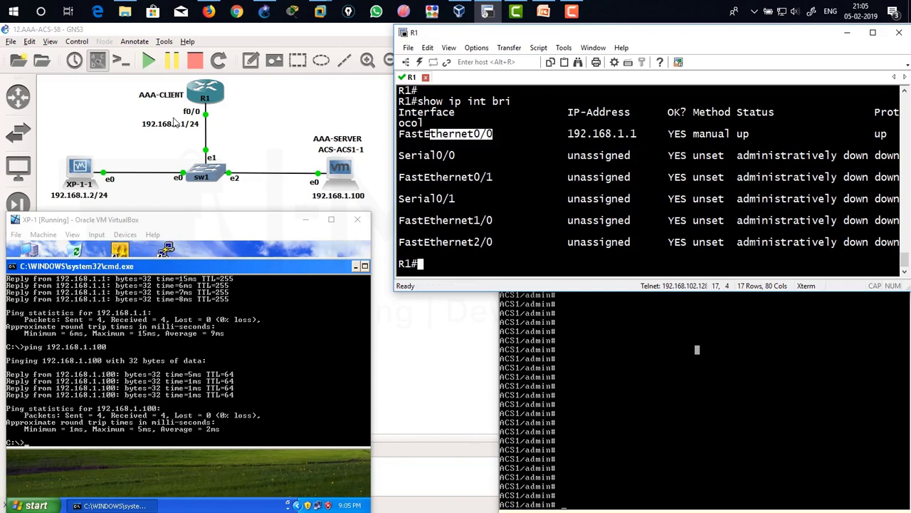
Ping 192.168.1.2 and 192.168.1.100 from R1, both at 100 percent success.
text(ping 192.168.1.2)
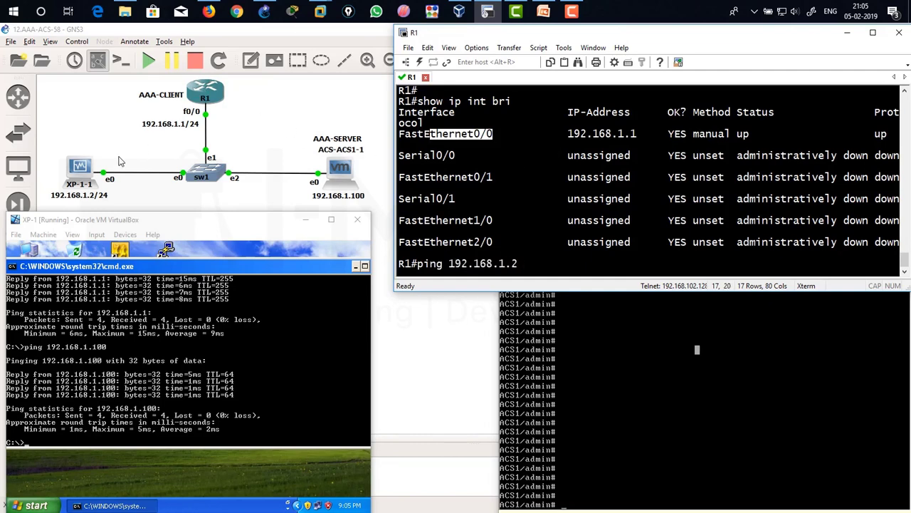
click(454, 154)
key(Return)
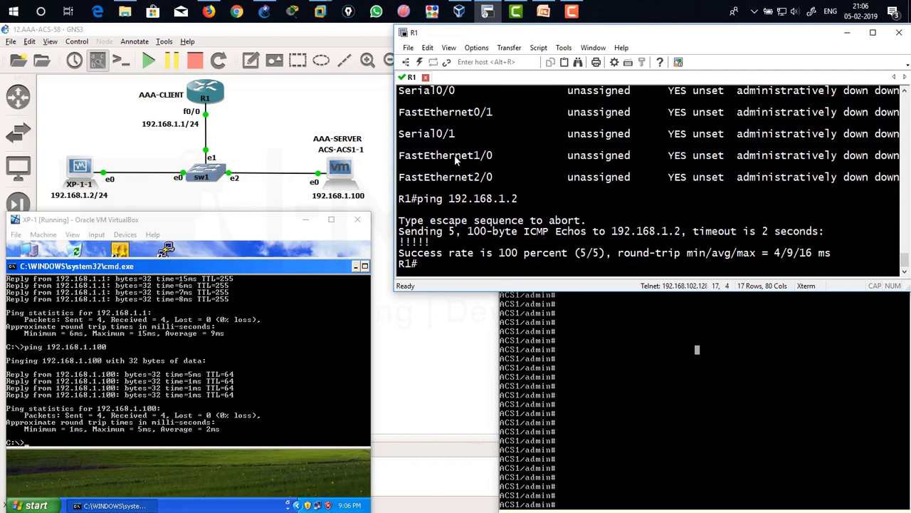
text(ping 192.168.1.100)
key(Return)
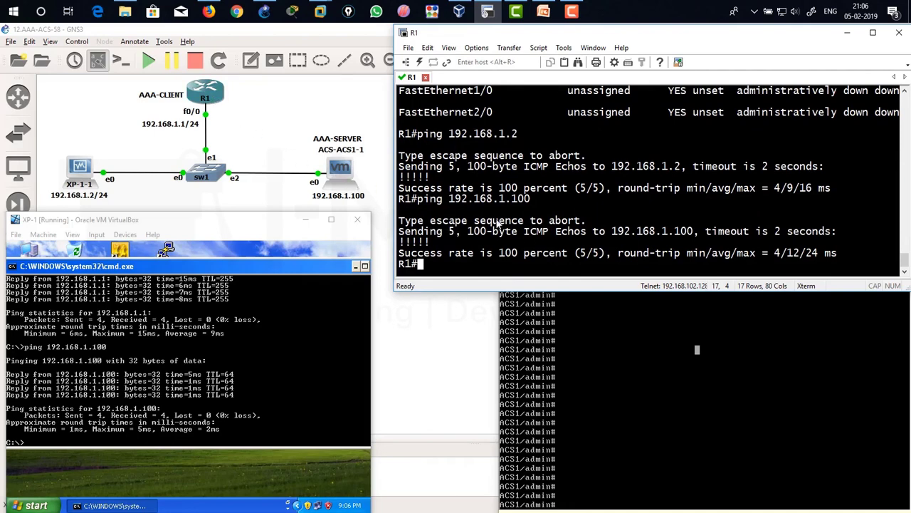
drag(432, 243, 413, 243)
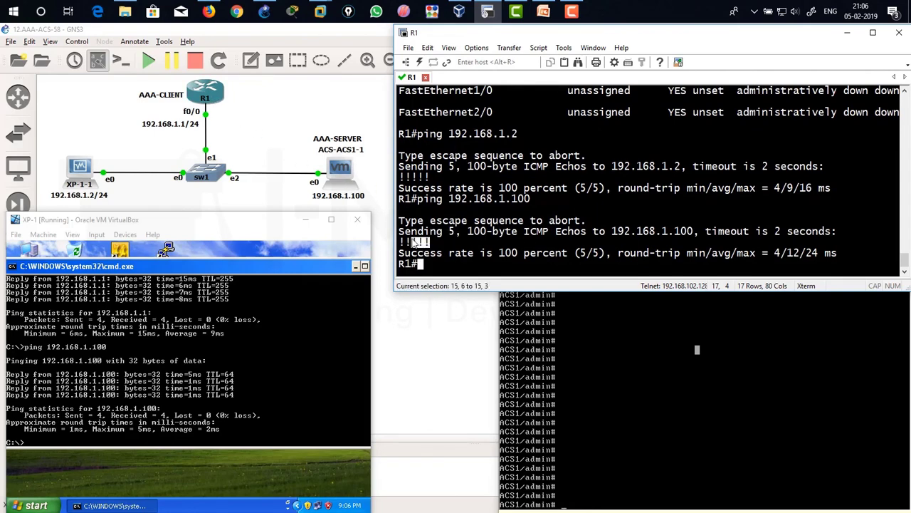
click(632, 356)
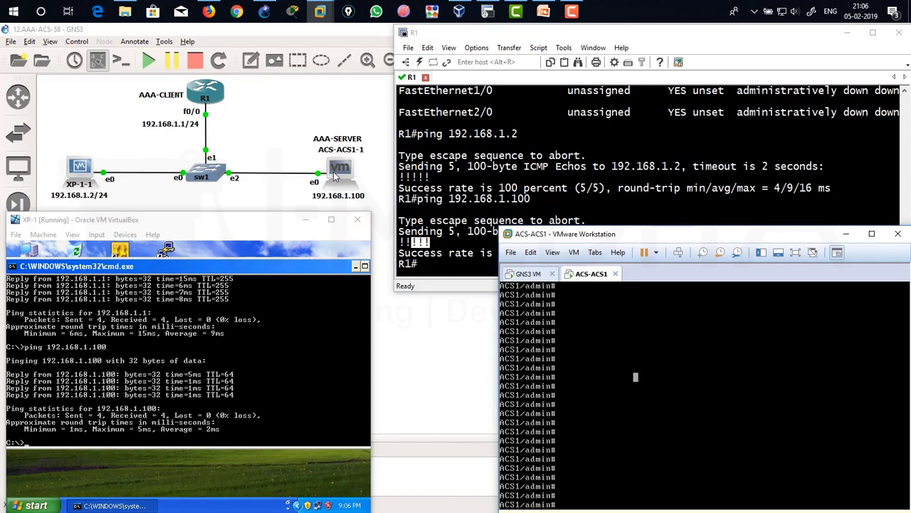
On ACS1, ping 192.168.1.2 and 192.168.1.1, then run 'show application status acs'.
text(ping ip 192.168.1.2)
key(Return)
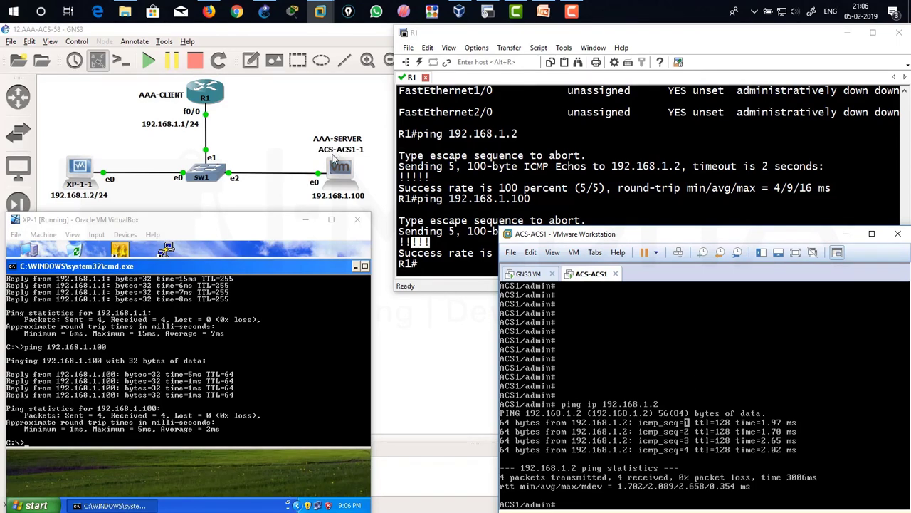
click(749, 433)
text(ping ip 192.168.1.1)
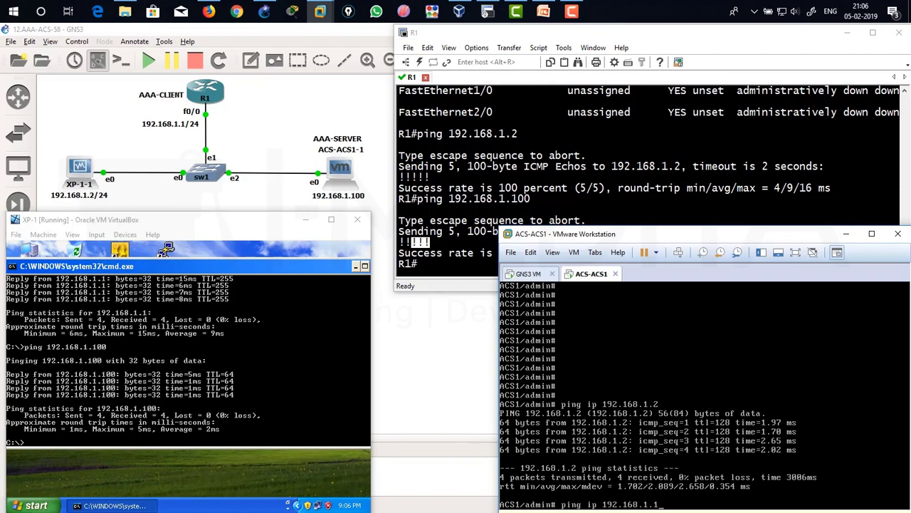
key(Return)
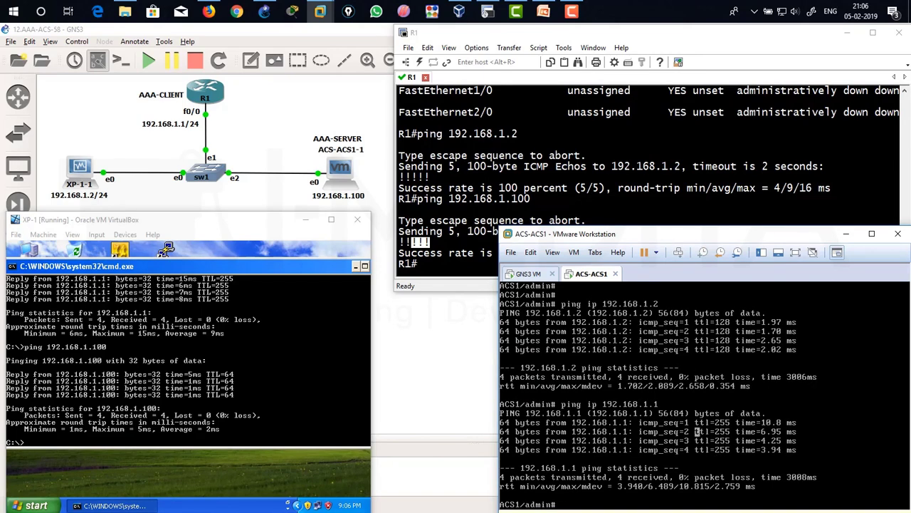
text(show application status acs)
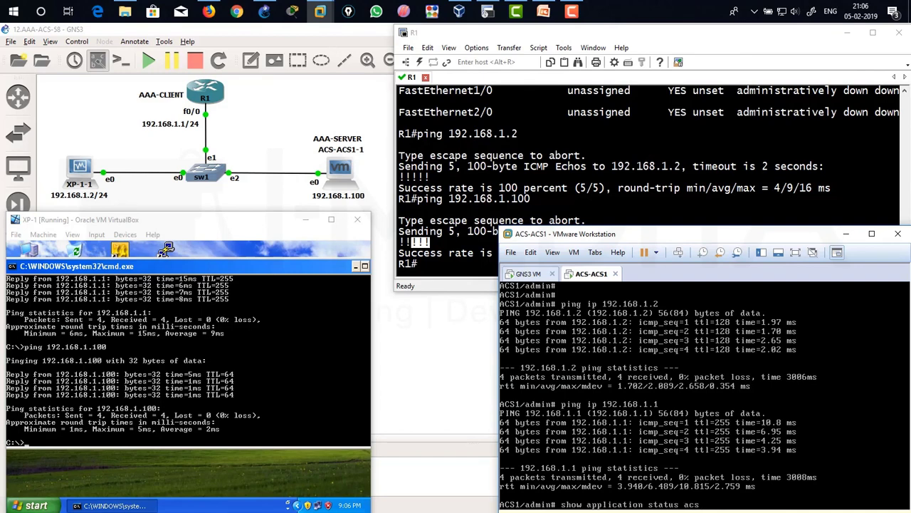
key(Return)
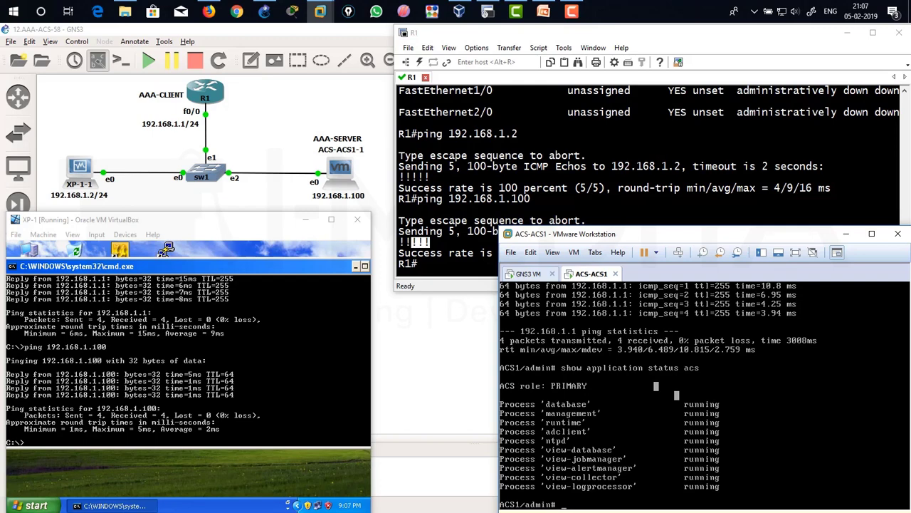
Ping R1 at 192.168.1.1 again from XP-1, then clear the prompt.
click(532, 169)
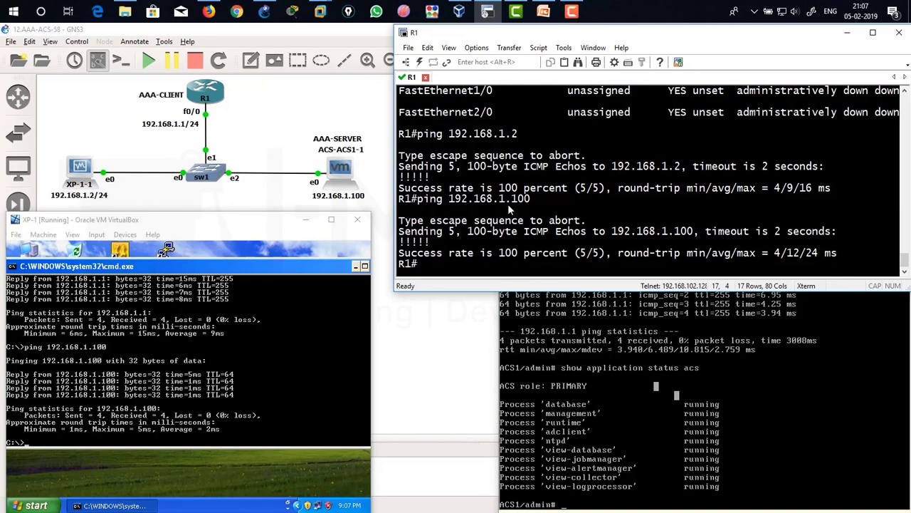
key(ctrl+shift+a)
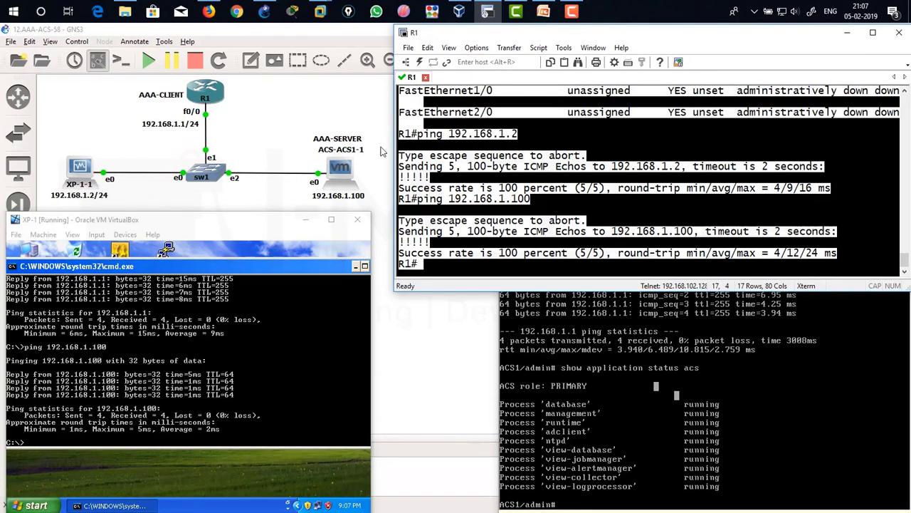
click(232, 378)
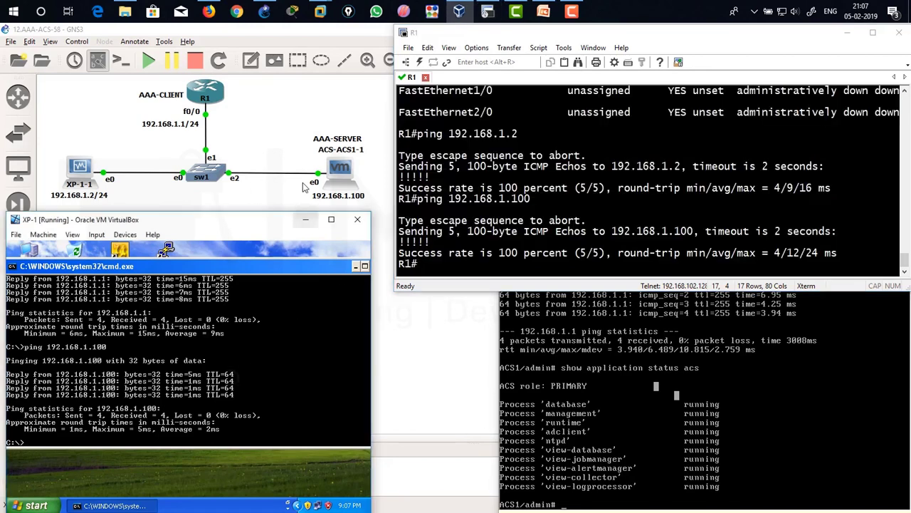
text(ping 192.168.1.1)
key(Return)
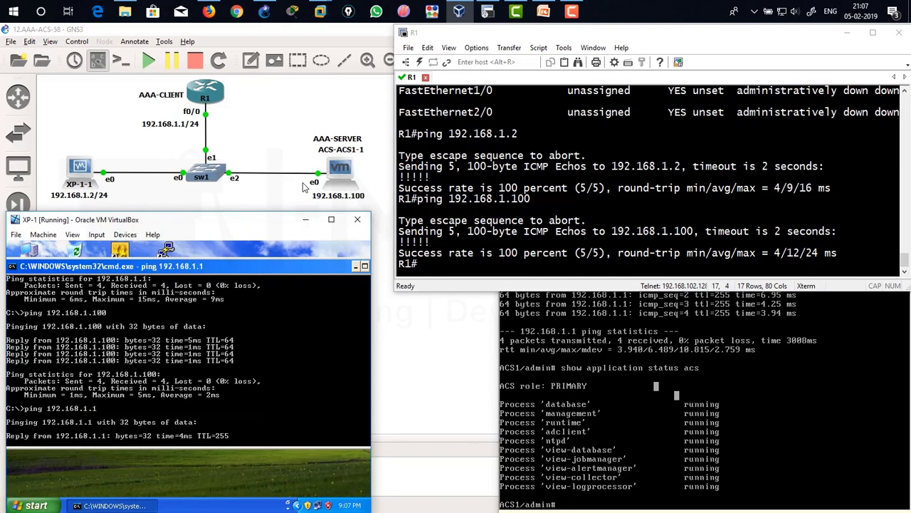
key(ctrl+c)
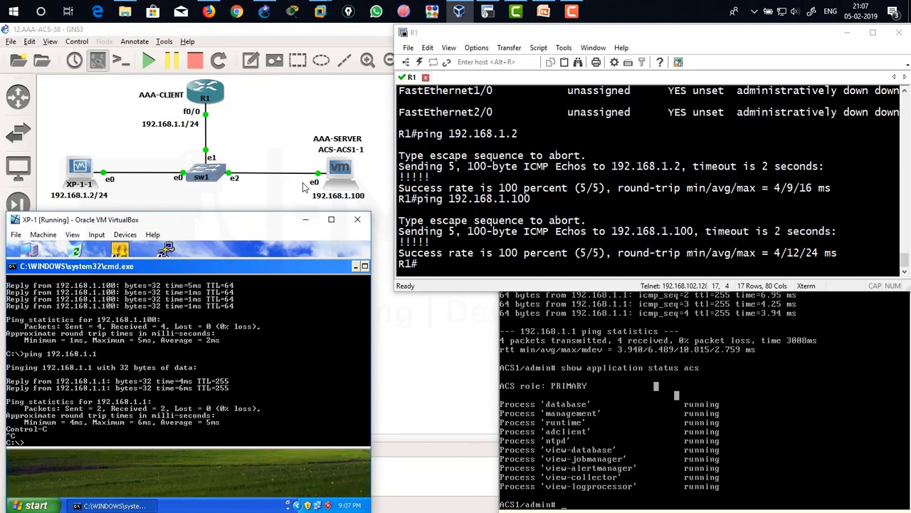
text(cls)
key(Return)
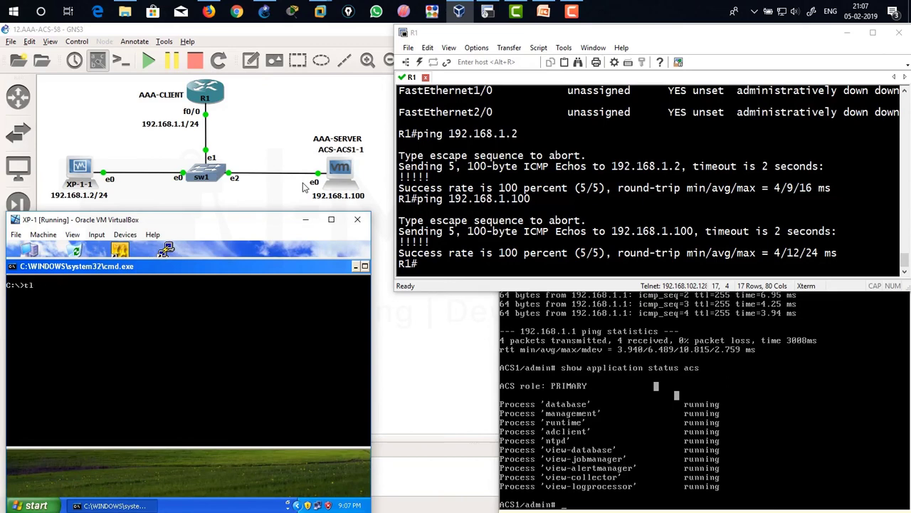
Telnet from XP-1 to 192.168.1.1, which fails with 'Password required, but none set'.
text(telnet 192.168.1.1)
key(Return)
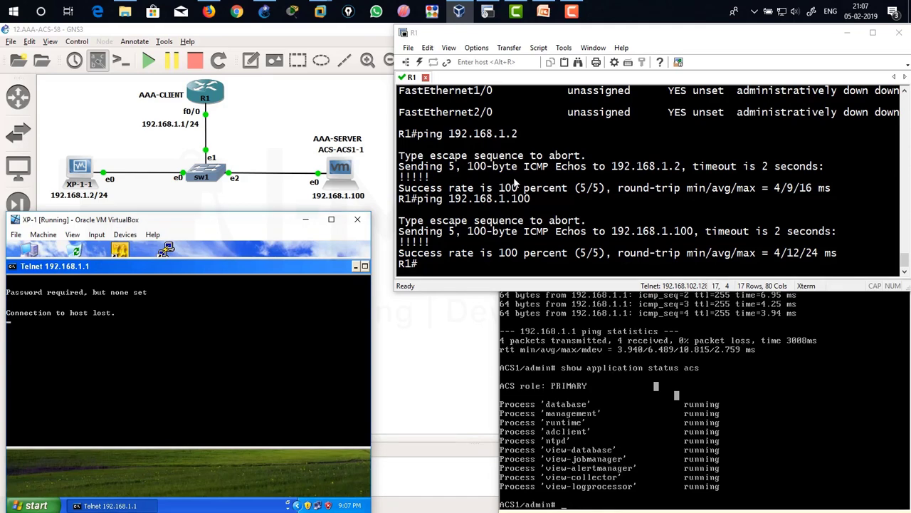
click(516, 183)
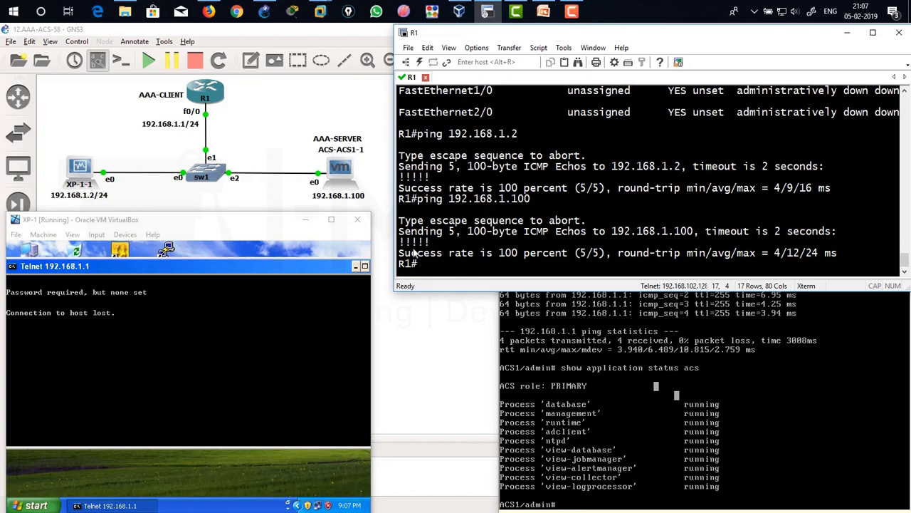
click(141, 342)
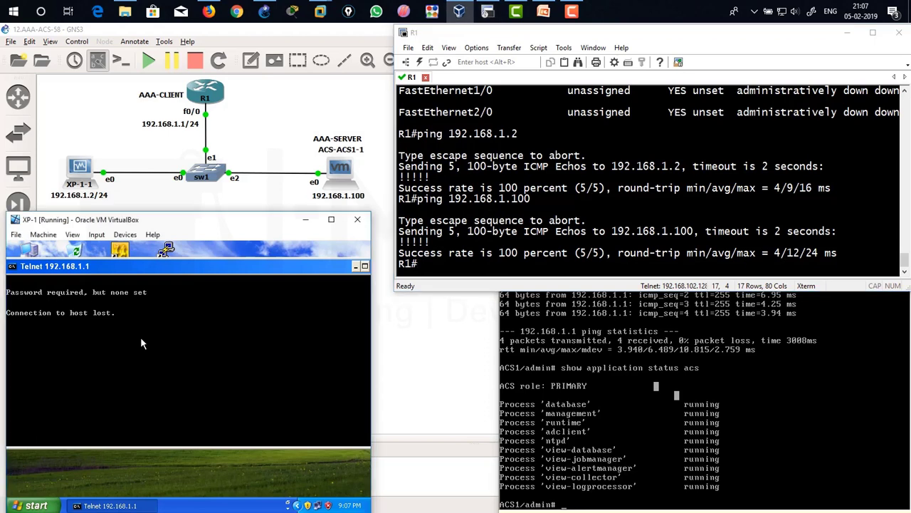
key(Return)
key(Return)
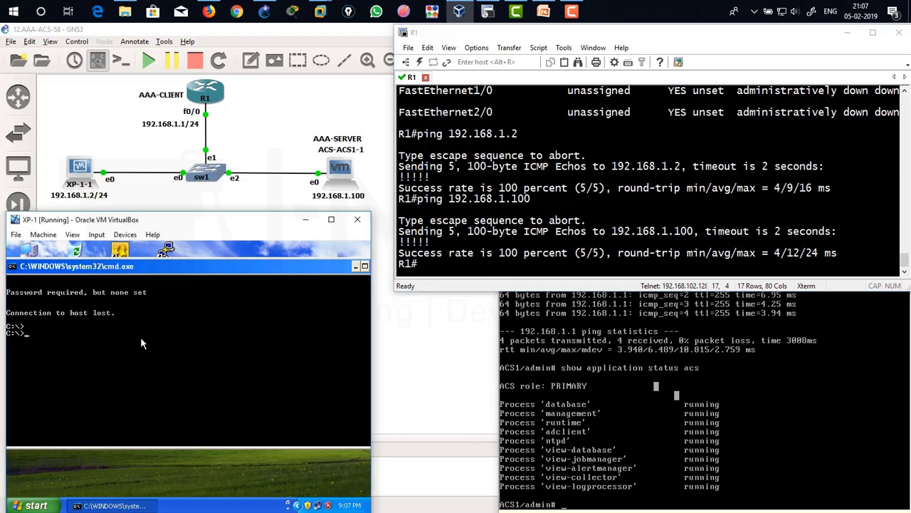
text(cls)
key(Return)
text(tlenet)
key(BackSpace)
key(BackSpace)
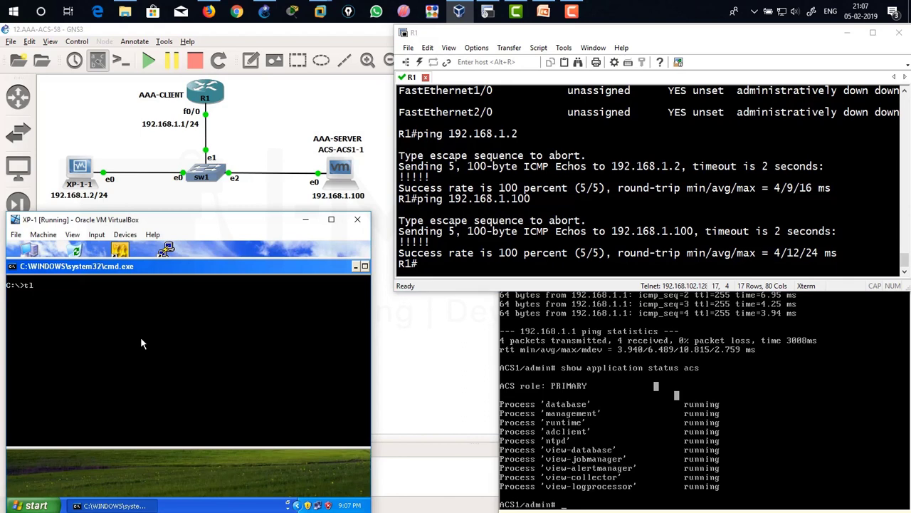
key(BackSpace)
key(BackSpace)
key(BackSpace)
text(elnet 1922.)
key(BackSpace)
key(BackSpace)
text(.168.1.1)
key(Return)
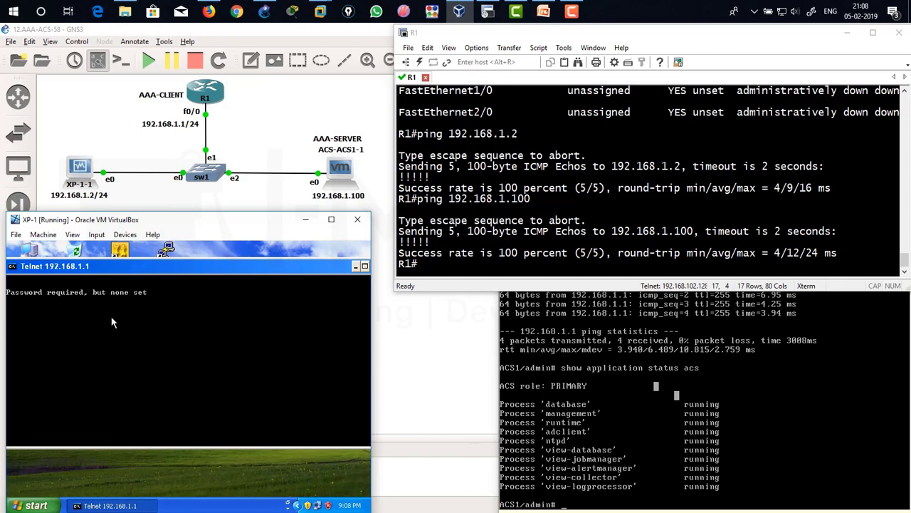
Enter global configuration mode on R1 with configure terminal.
click(541, 173)
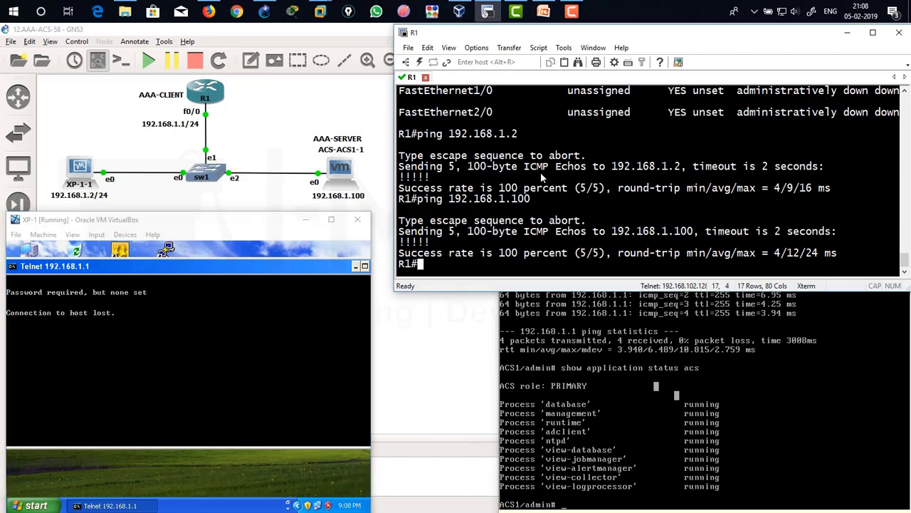
text(configure terminal)
key(Return)
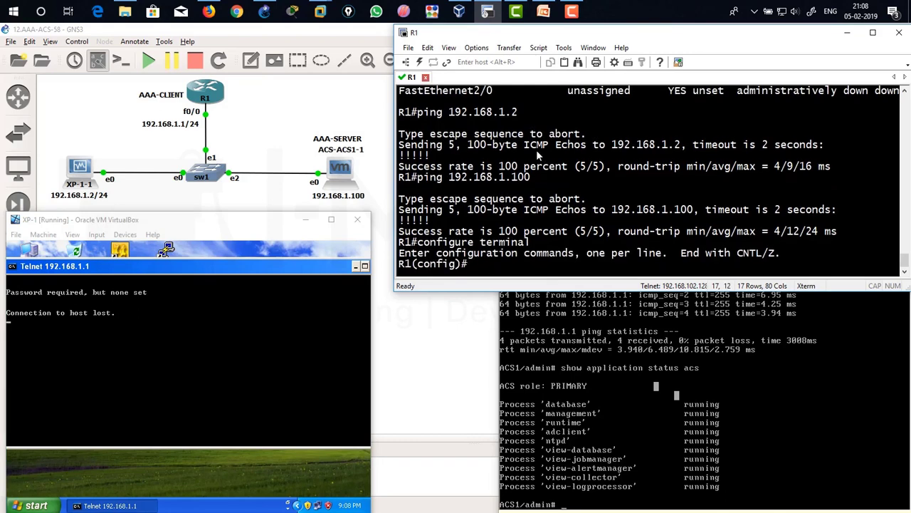
Enable 'aaa new-model' on R1.
text(aaa)
key(Tab)
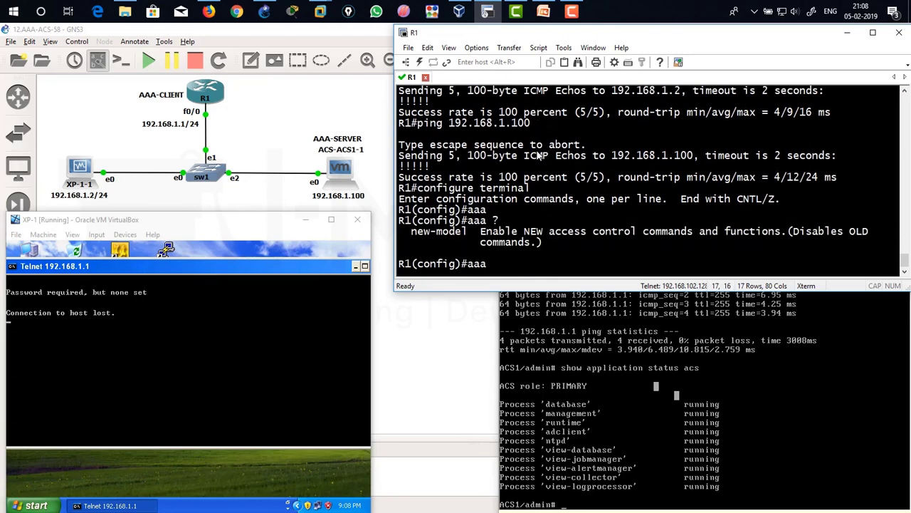
drag(408, 233, 570, 242)
click(539, 245)
drag(408, 234, 466, 237)
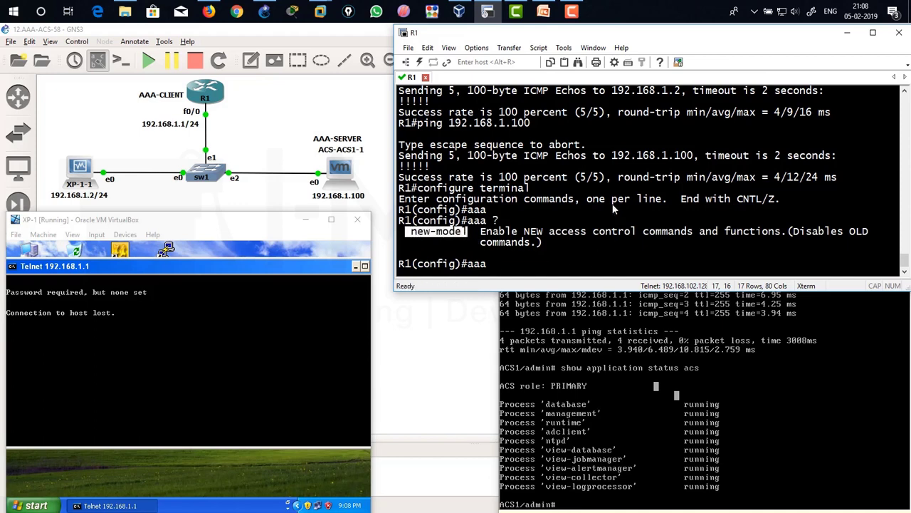
text(ne)
key(Tab)
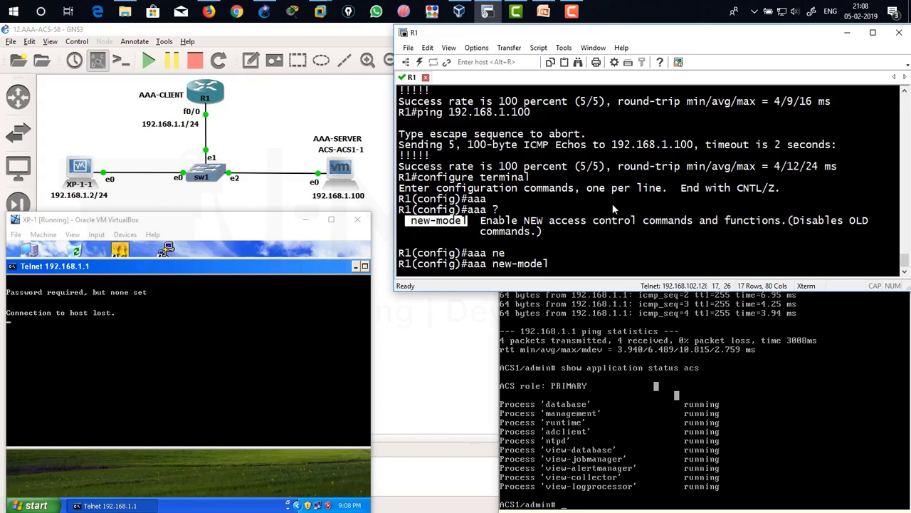
key(Return)
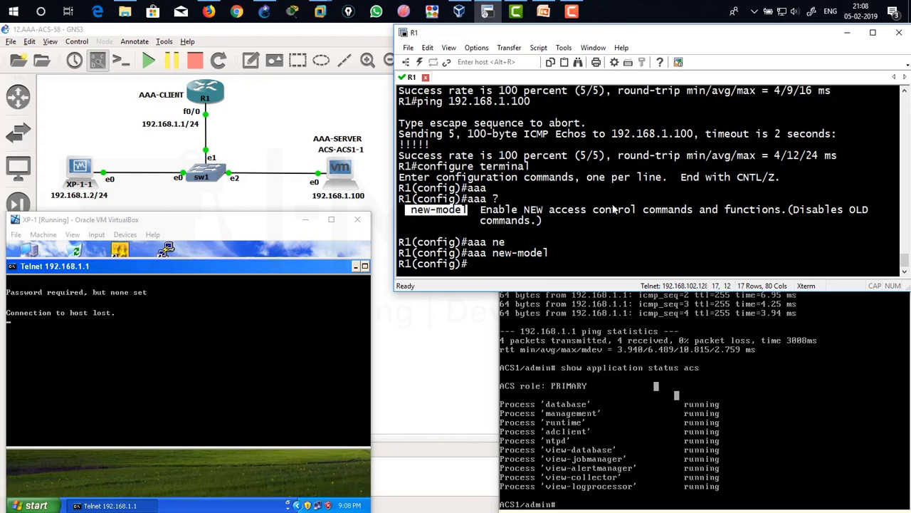
List the available aaa subcommands with 'aaa ?' and review them.
text(aaa ?)
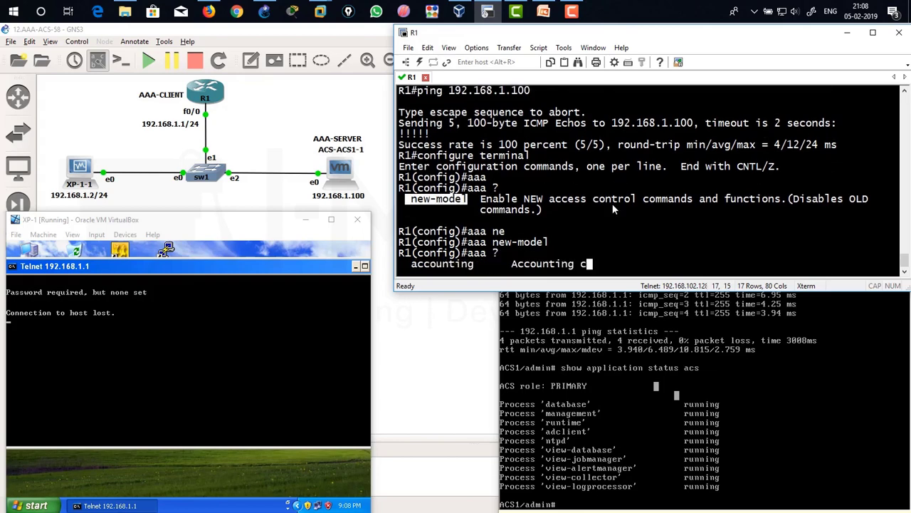
key(space)
scroll(498, 170, up, 5)
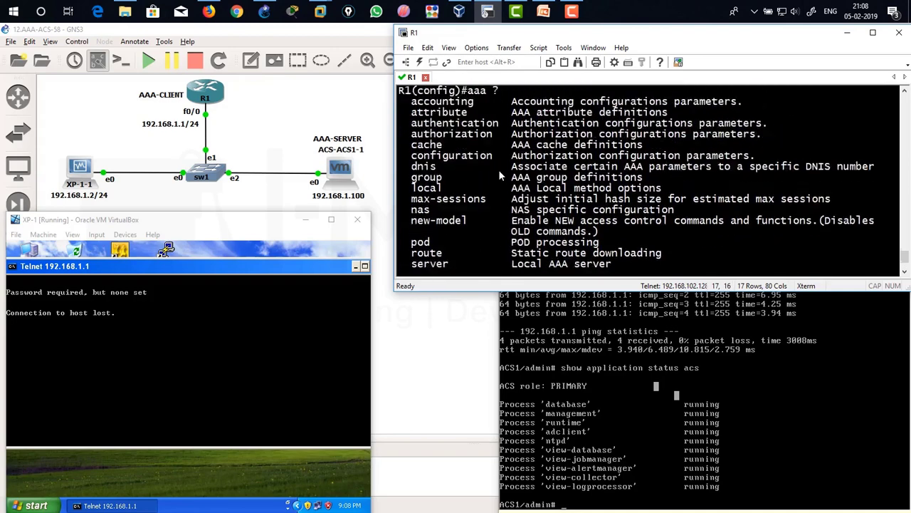
scroll(498, 169, down, 2)
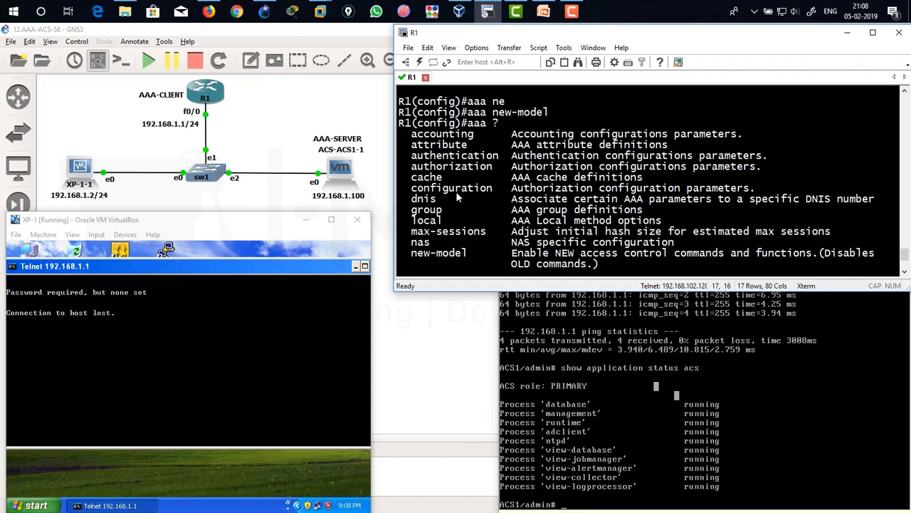
scroll(489, 226, down, 3)
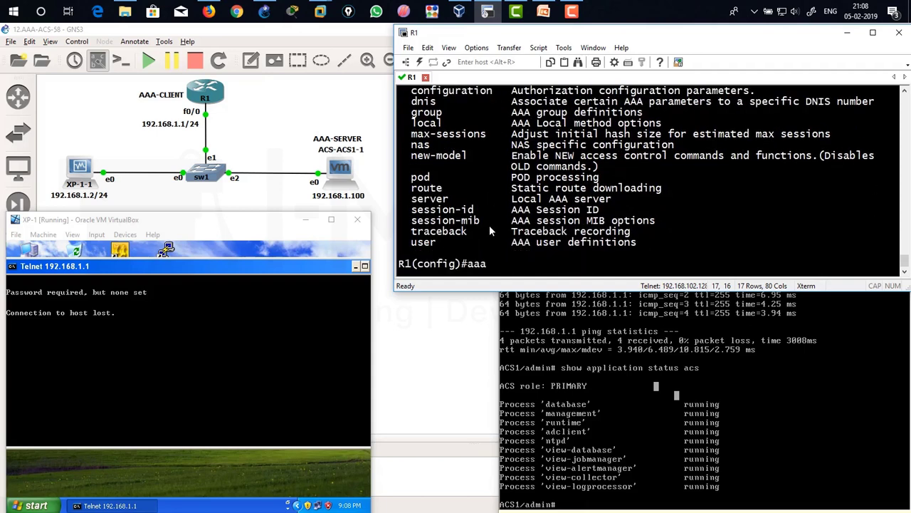
key(BackSpace)
key(BackSpace)
key(BackSpace)
Telnet from XP-1 to 192.168.1.1 and log in as user1, getting '% Authentication failed'.
click(231, 326)
text(cls)
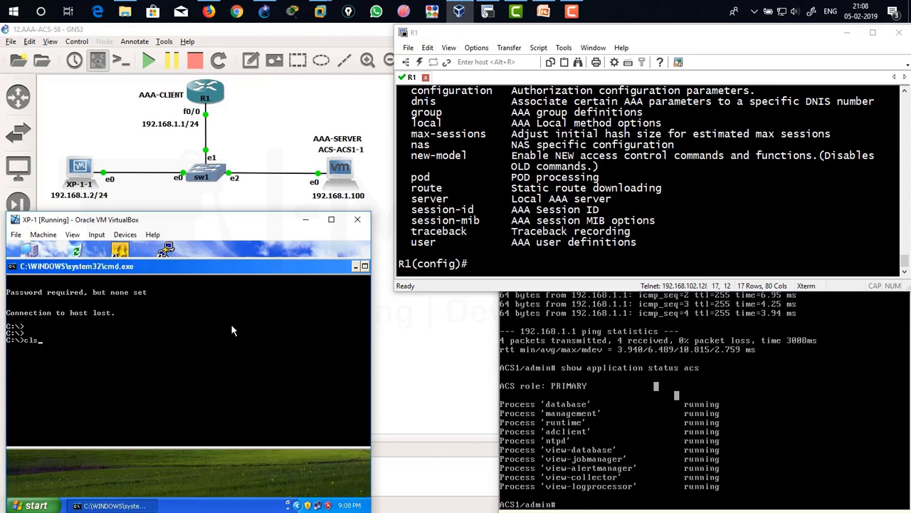
key(Return)
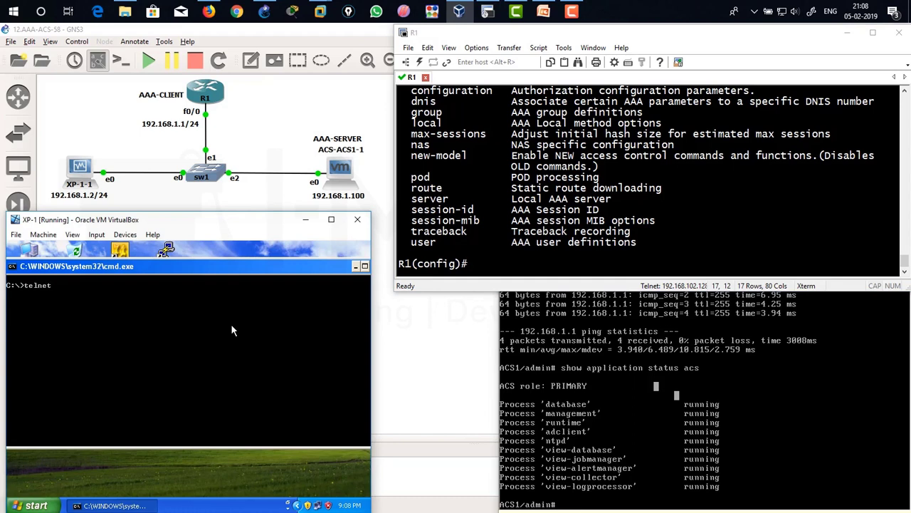
text(telnet 192.168.1.1)
key(Return)
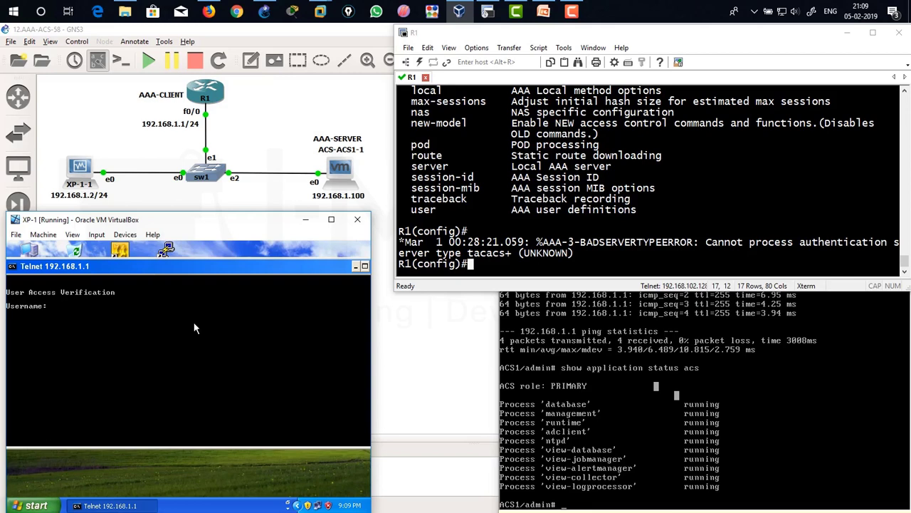
text(user1)
key(Return)
key(Return)
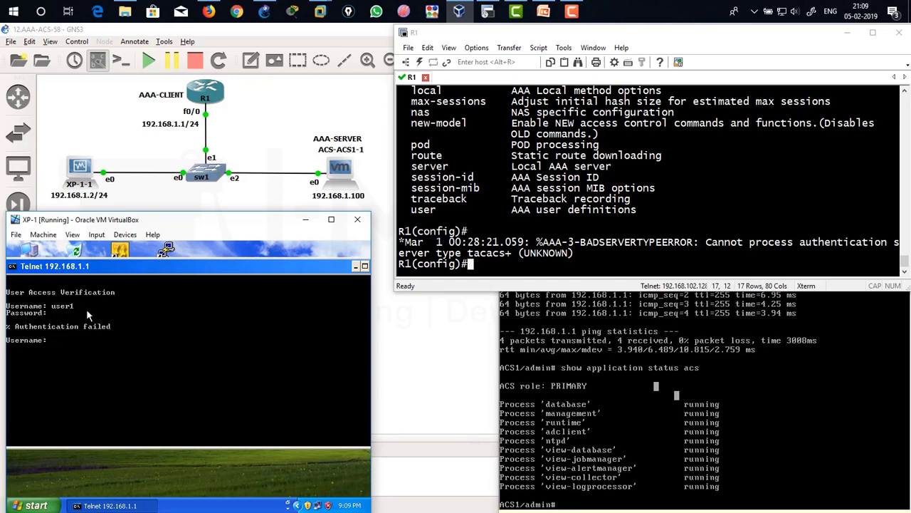
click(570, 199)
text(user)
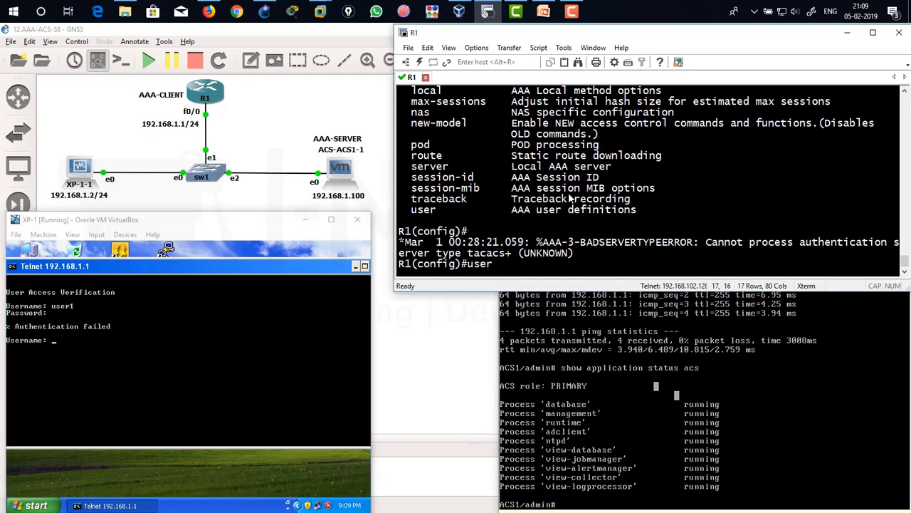
text(n)
Create local user user1 with a password on R1.
key(Tab)
text(user1 pa)
key(Tab)
text(user1)
key(Return)
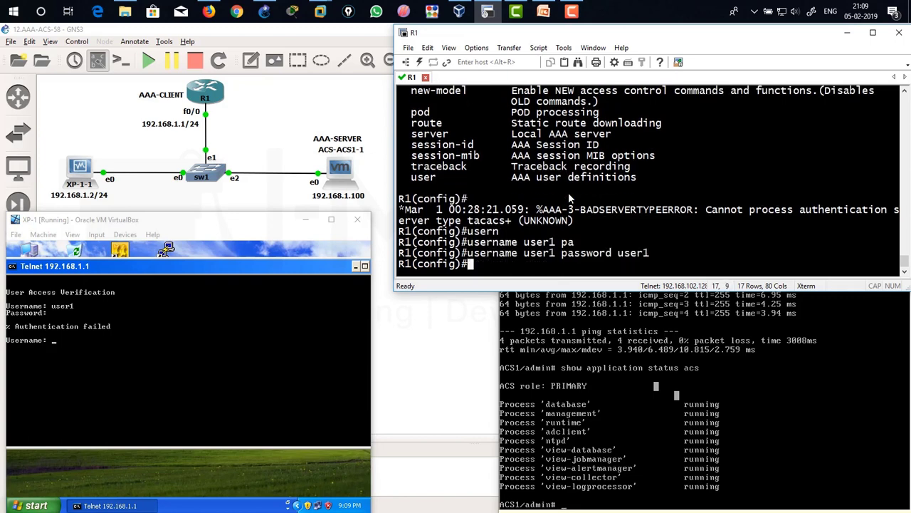
Log in to R1 as user1 over telnet from XP-1; enable is refused.
click(223, 353)
text(user)
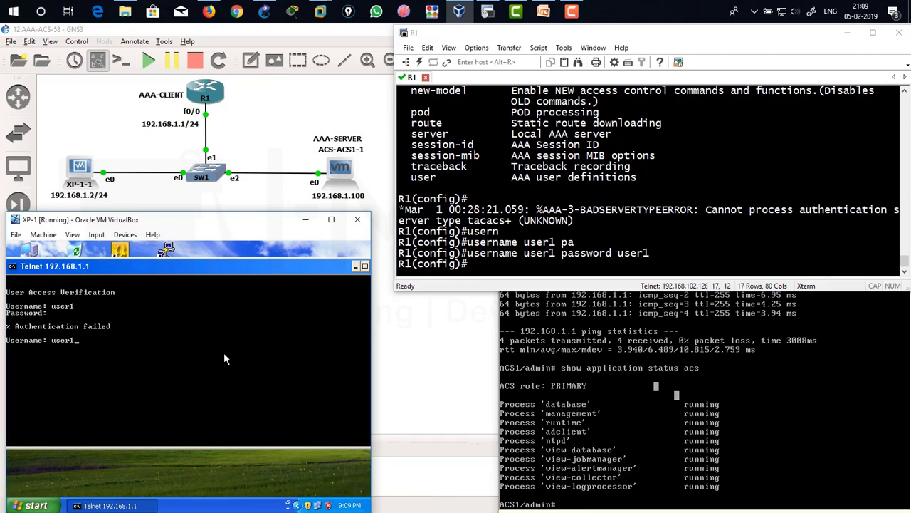
text(1)
key(Return)
text(user1)
key(Return)
text(enable)
key(Return)
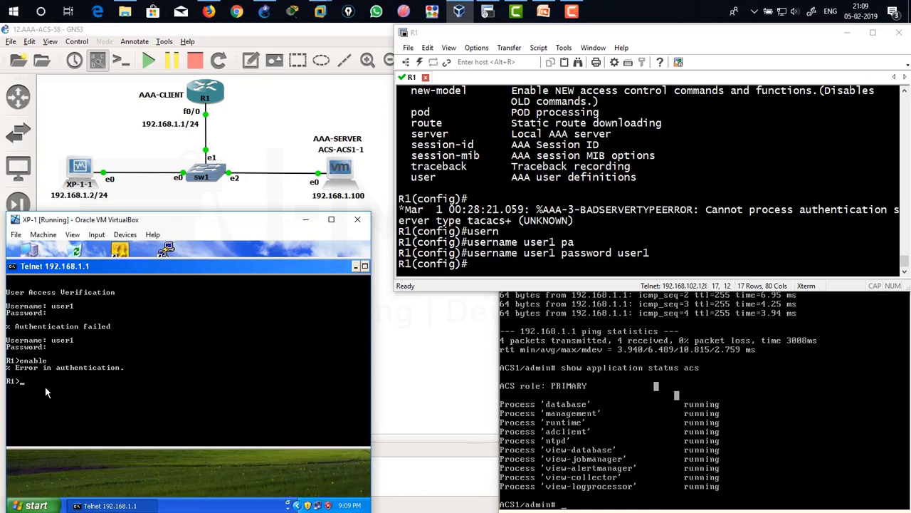
Set an enable password on R1.
click(596, 186)
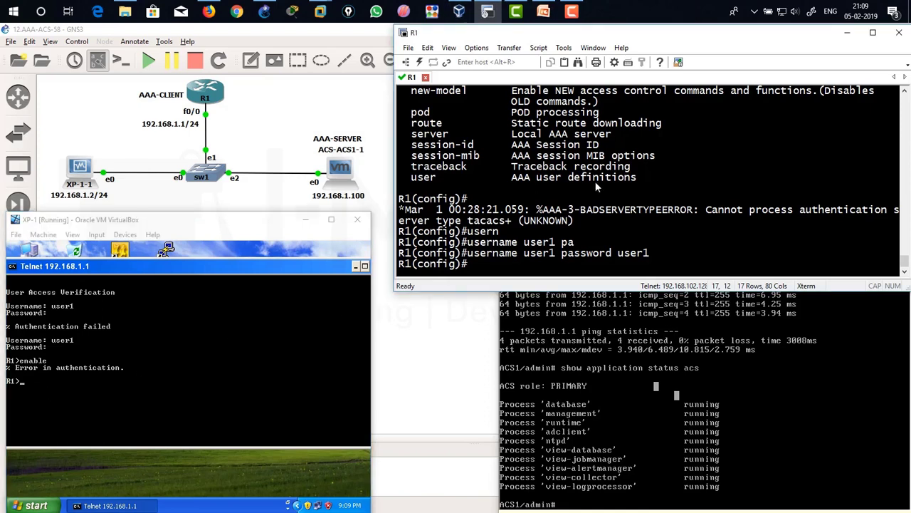
text(ena)
key(Tab)
text(pas)
key(Tab)
text(cisco)
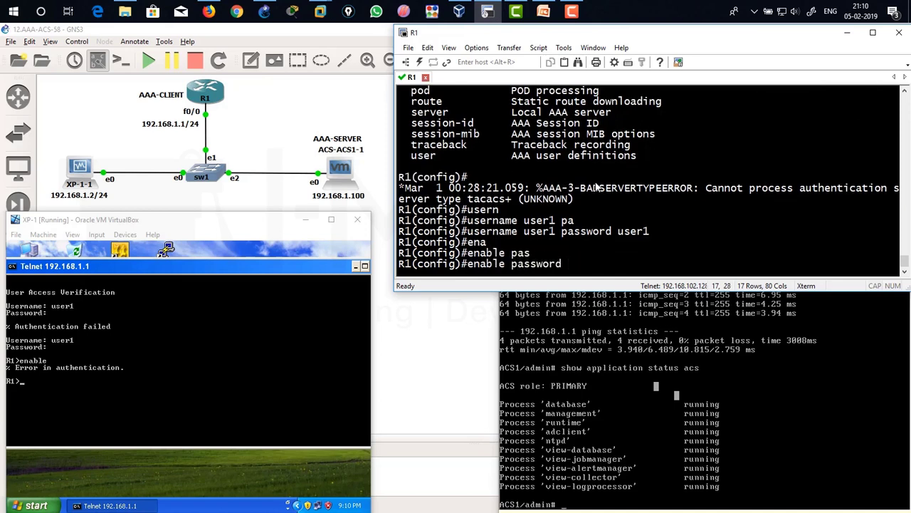
key(Return)
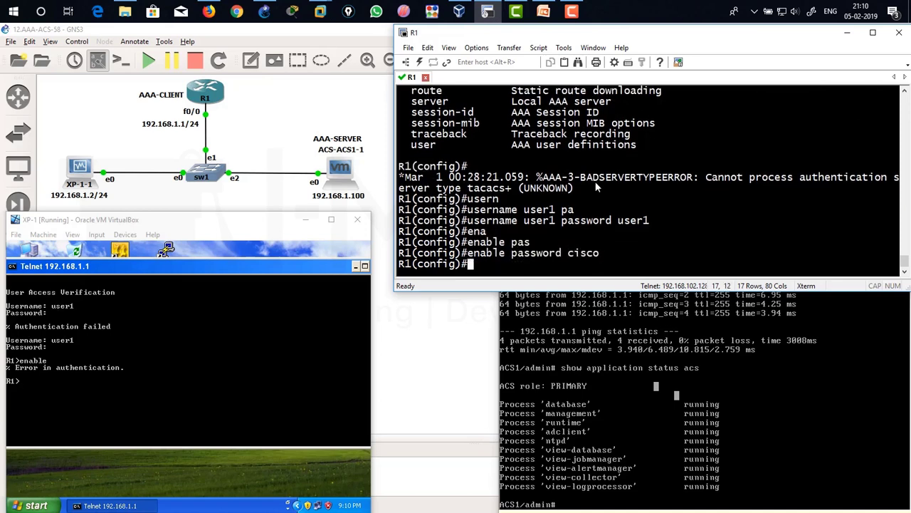
Enter privileged mode from XP-1's telnet session, reaching the R1# prompt.
click(120, 347)
text(enable)
key(Return)
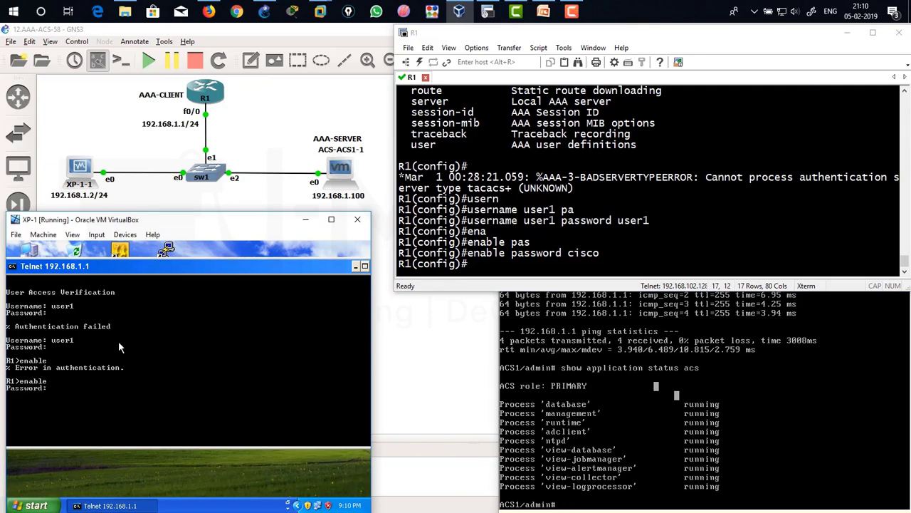
key(Return)
drag(605, 254, 399, 242)
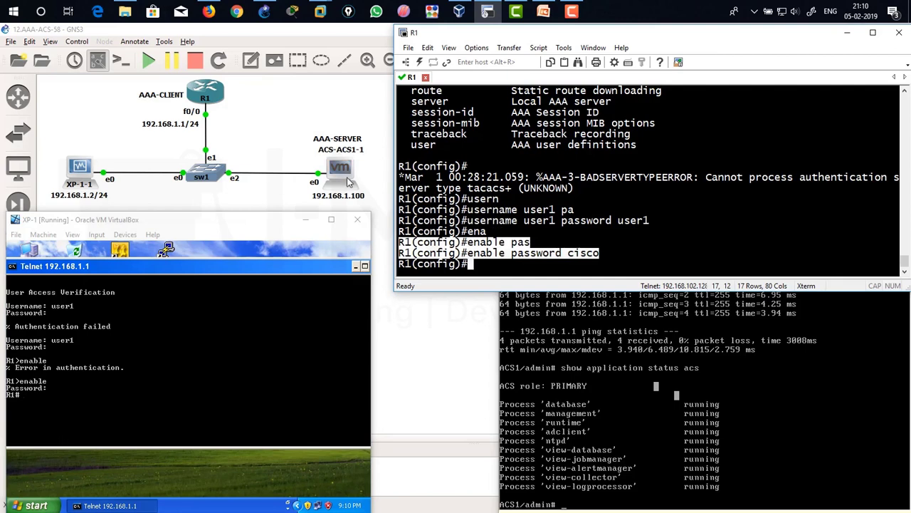
click(498, 193)
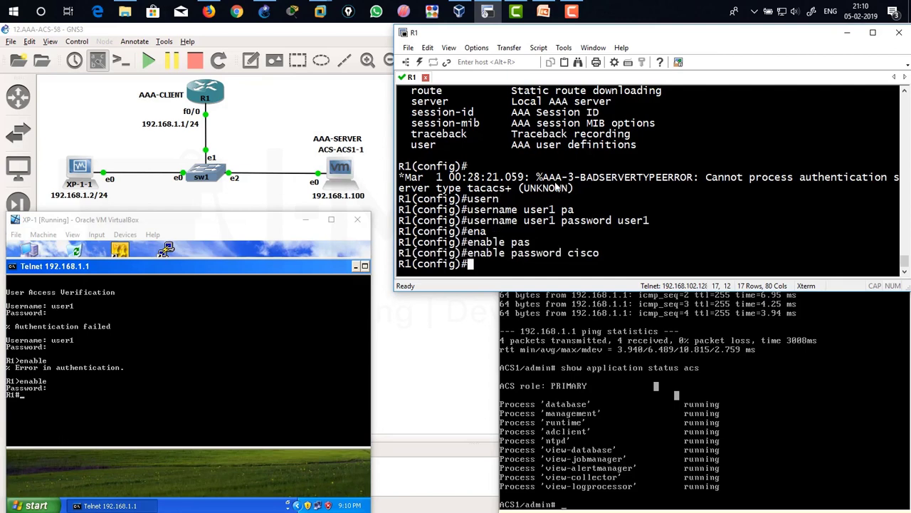
Configure 'aaa authentication login default group tacacs+ local' on R1.
text(aaa auth)
key(Tab)
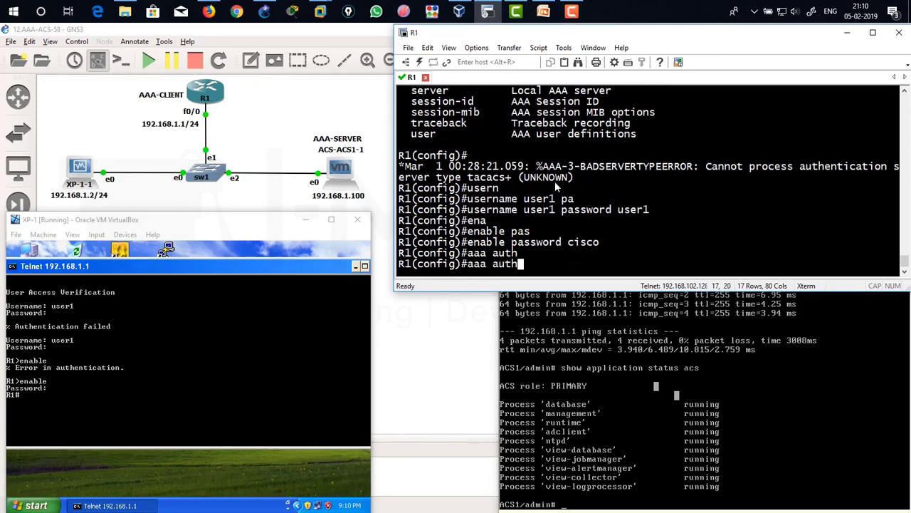
text(e)
key(Tab)
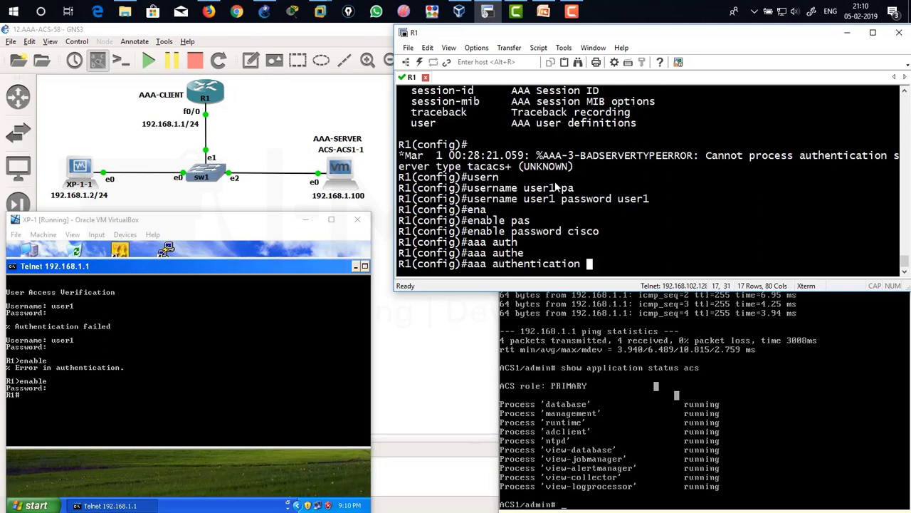
text(log)
key(Tab)
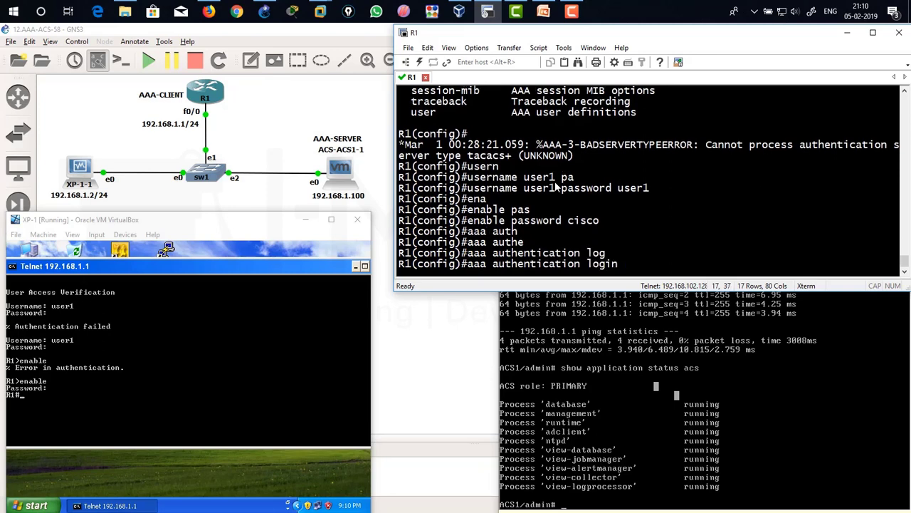
text(de)
key(Tab)
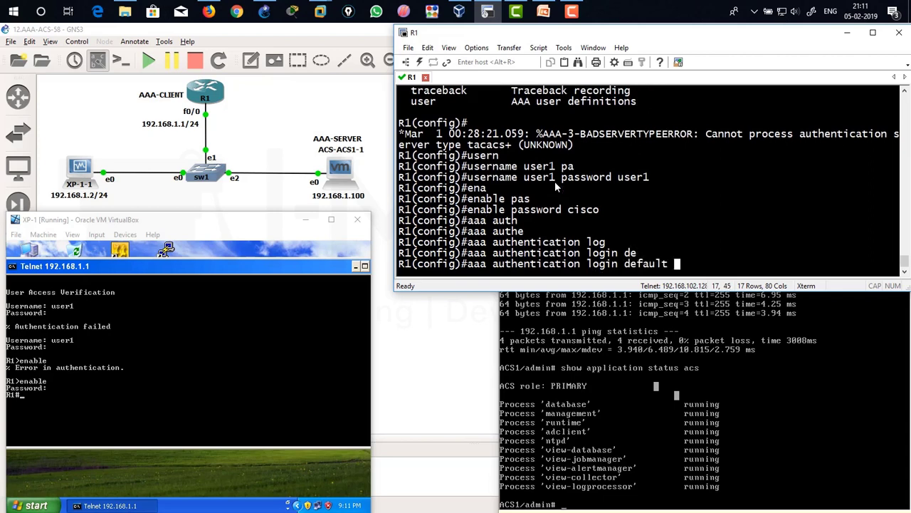
text(gr)
key(Tab)
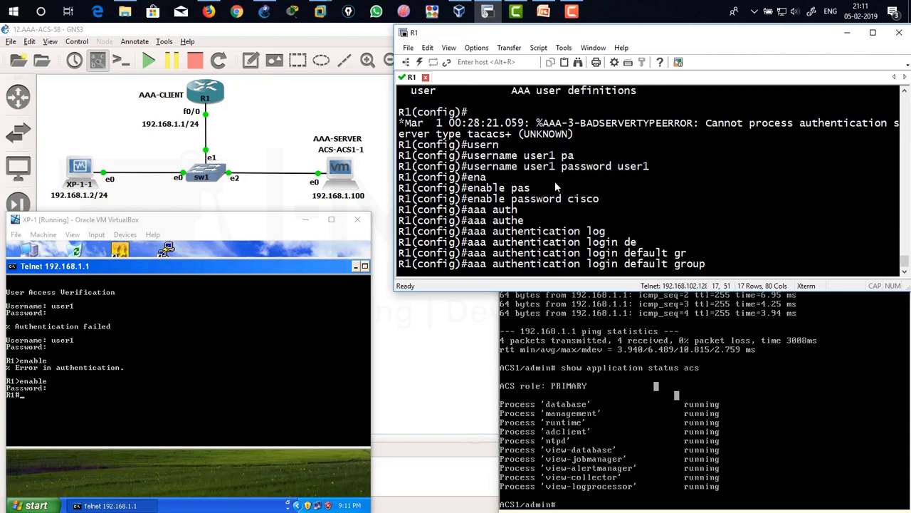
text(?)
text(ta)
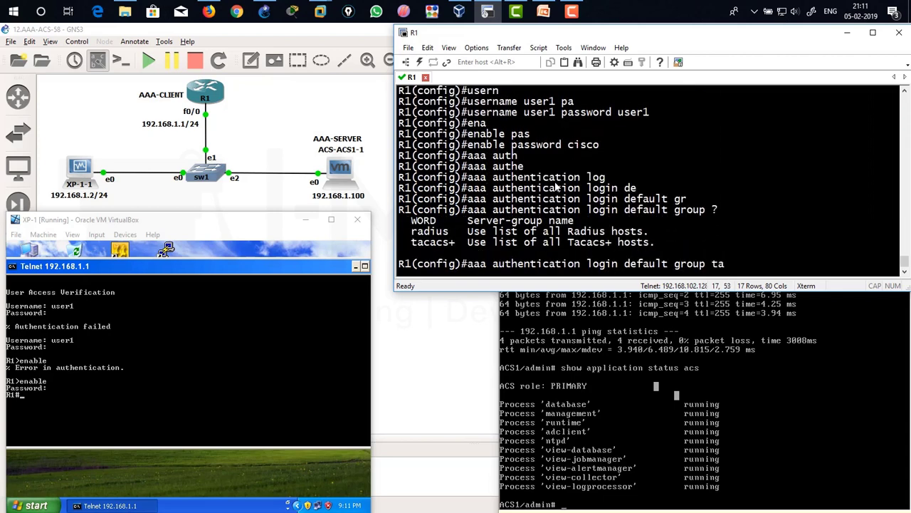
key(Tab)
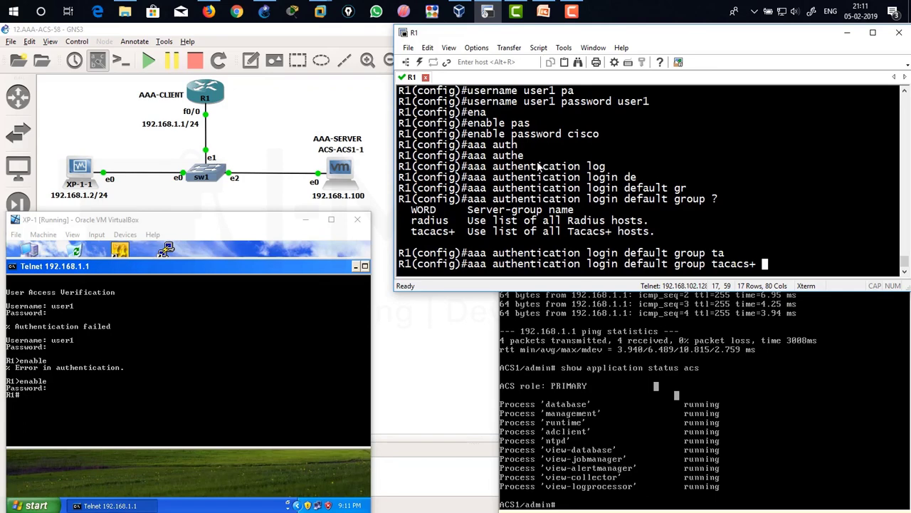
text(lo)
key(Tab)
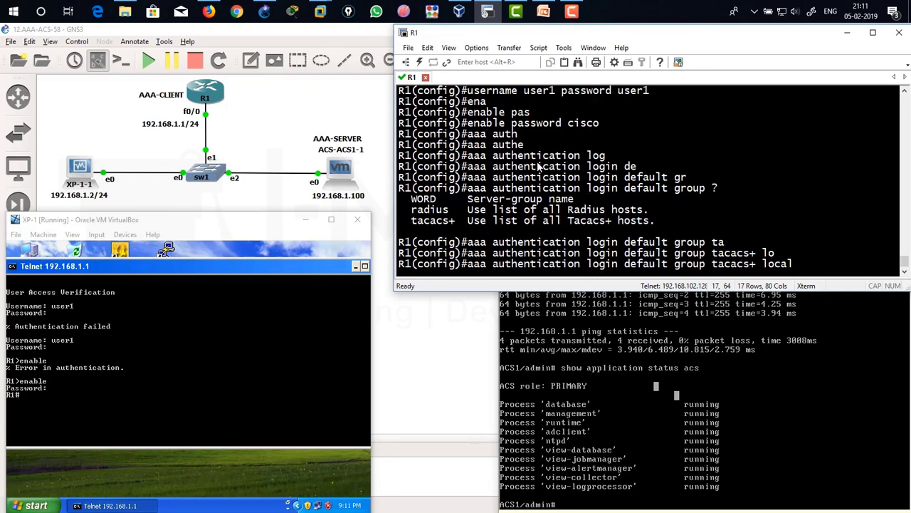
key(Return)
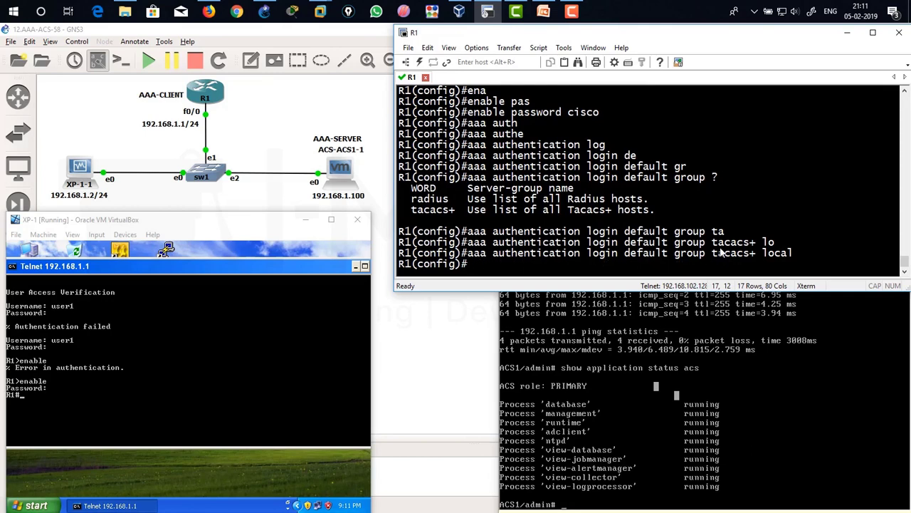
Highlight the tacacs+ and local methods in the applied login command.
drag(707, 253, 756, 253)
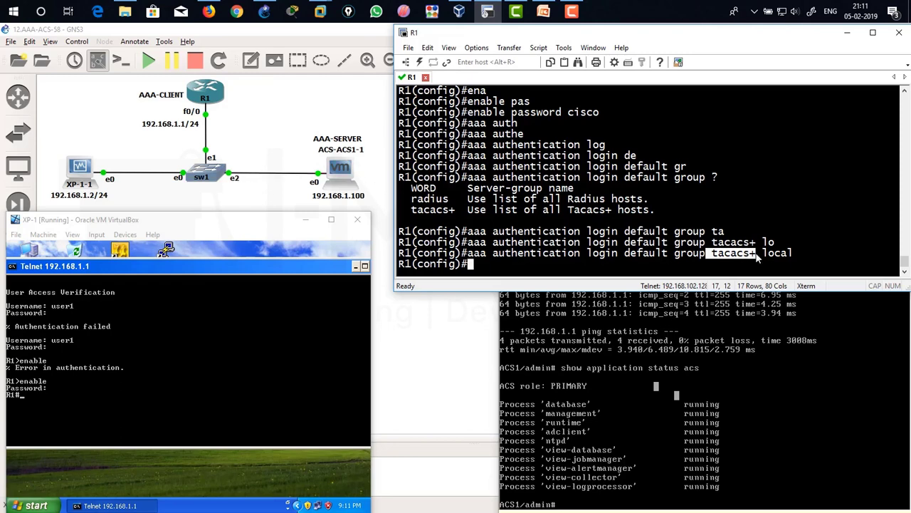
click(719, 256)
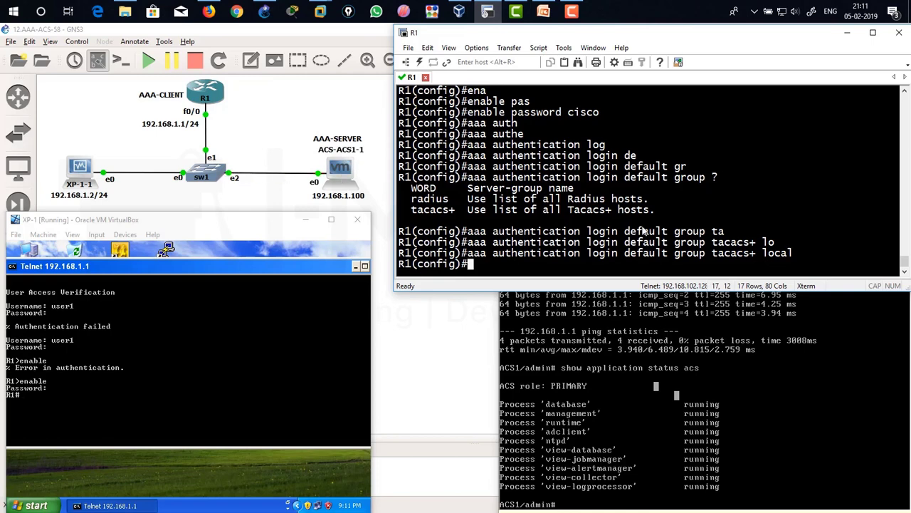
drag(762, 253, 797, 256)
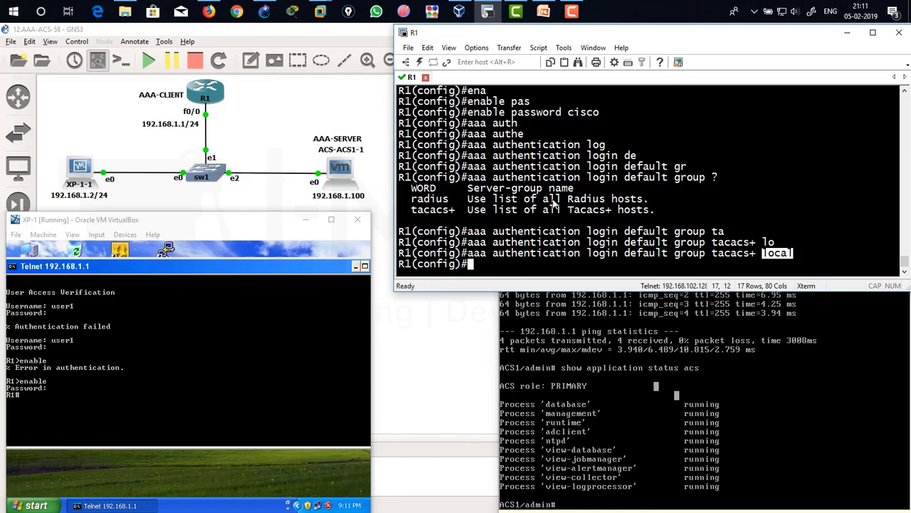
On R1, enter 'aaa authentication enable default group tacacs+' using Tab completion.
click(712, 224)
text(aaa authen)
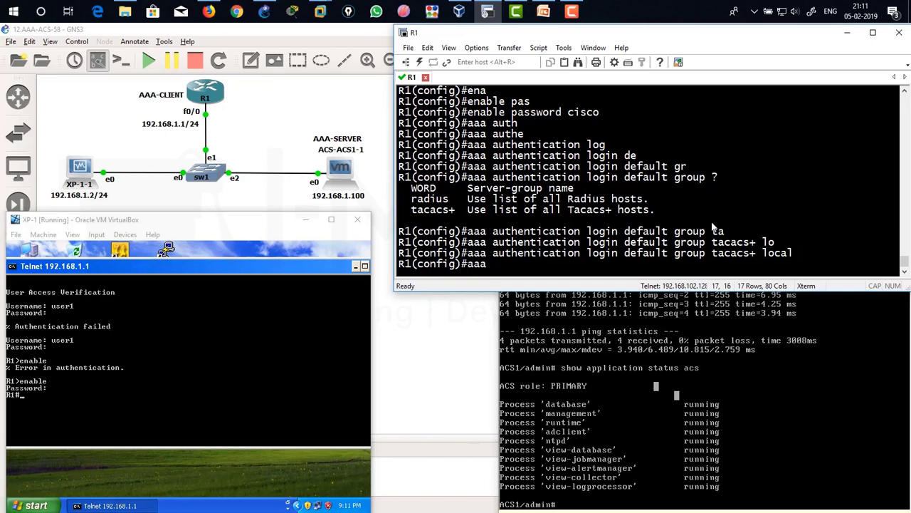
key(Tab)
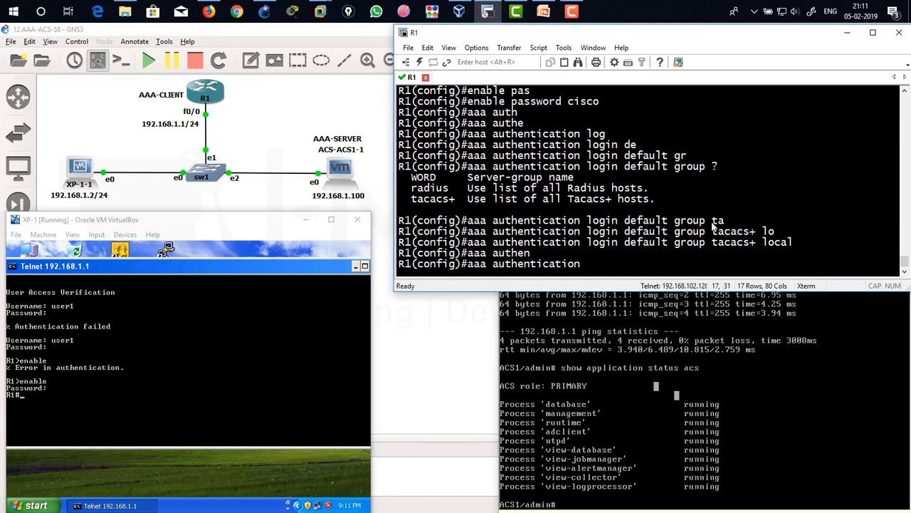
text(ena)
key(Tab)
text(de)
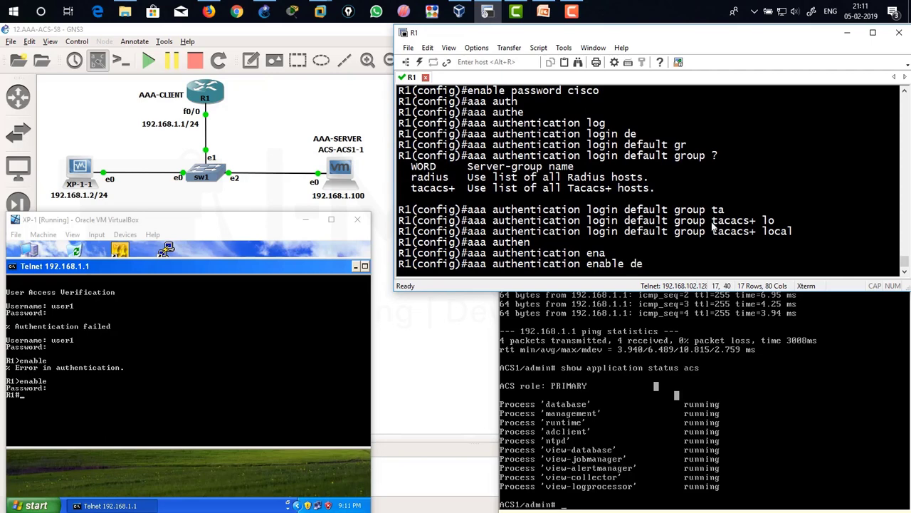
key(Tab)
text(g)
key(Tab)
text(ta)
key(Tab)
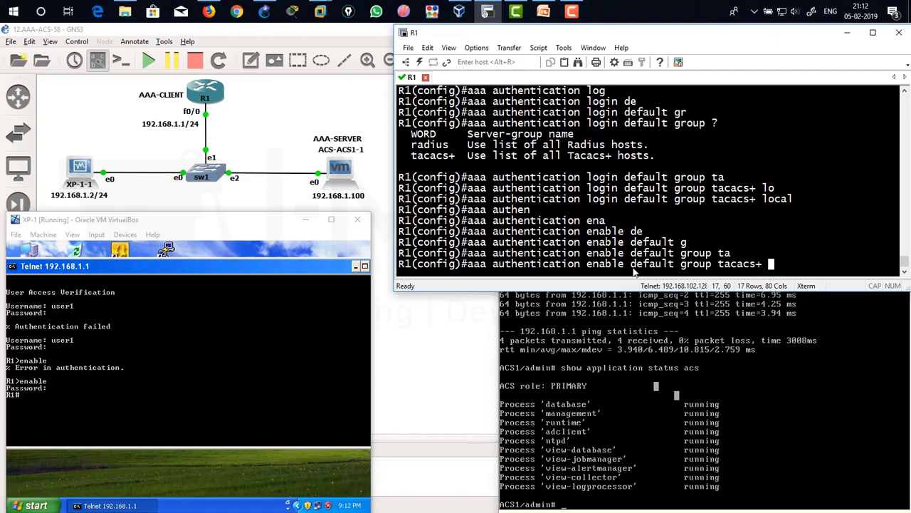
Point out tacacs+, then finish the command with the enable fallback and apply it.
drag(714, 264, 761, 264)
click(761, 265)
double_click(760, 265)
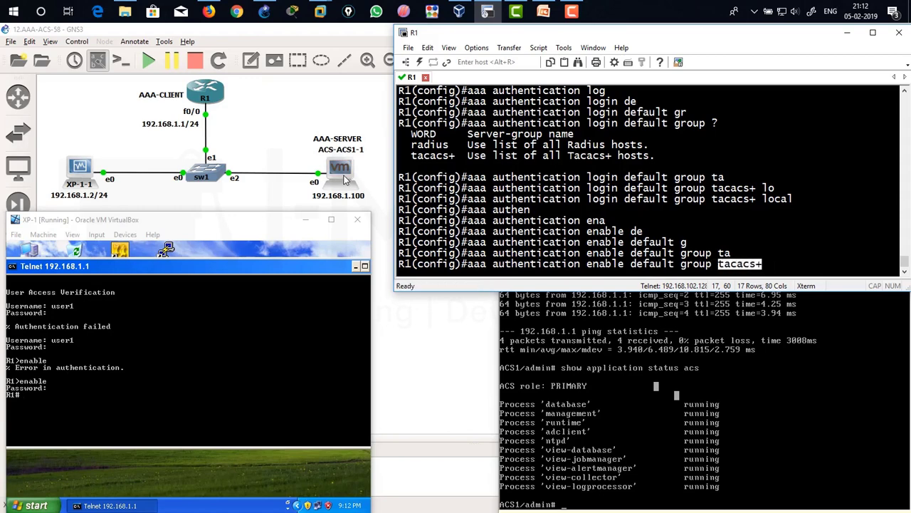
click(725, 268)
drag(723, 268, 770, 265)
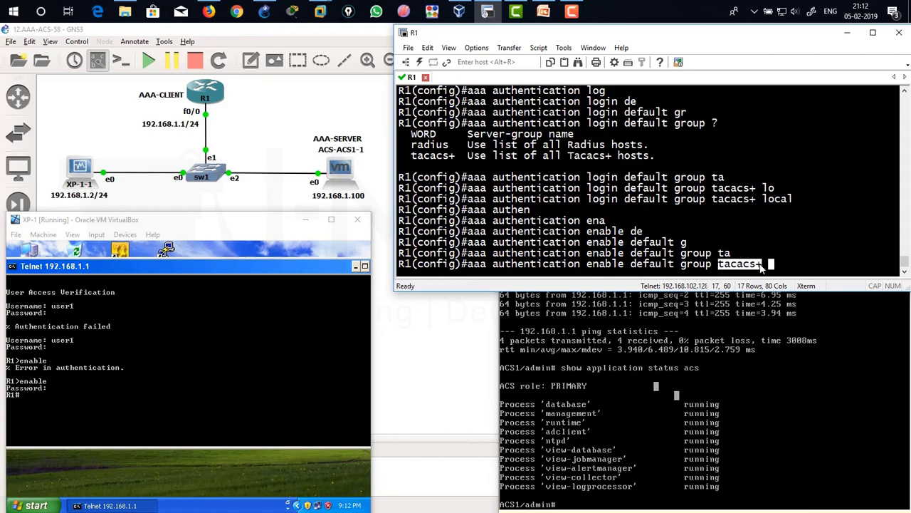
click(787, 223)
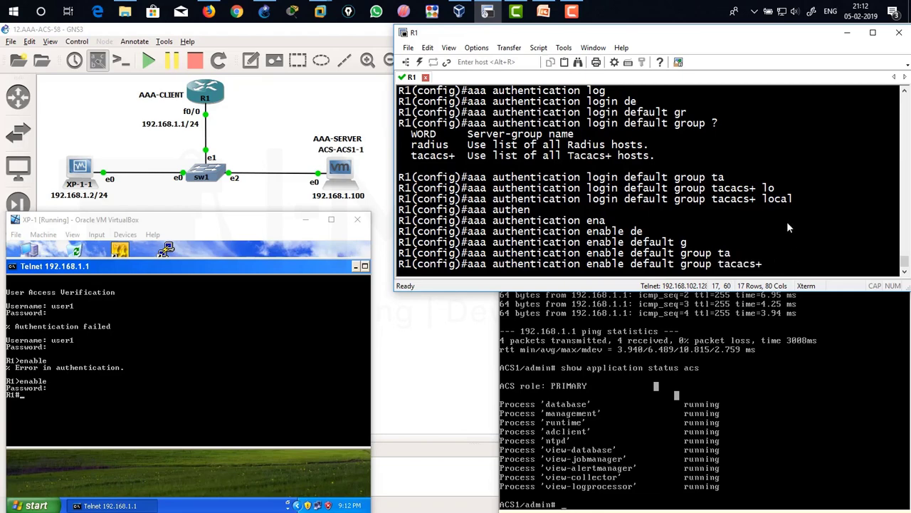
text(en)
key(Tab)
key(Return)
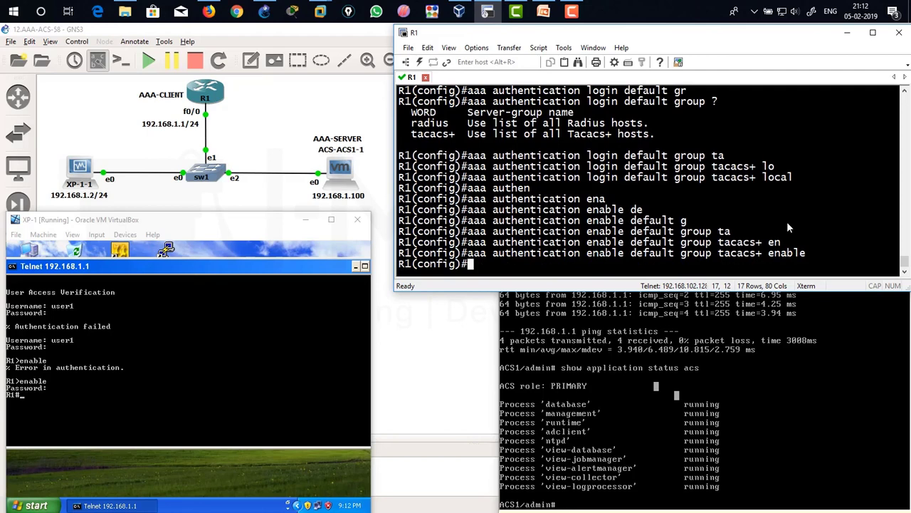
click(196, 377)
From XP-1, end the old telnet session and reconnect to 192.168.1.1, noting the TACACS+ error.
text(exi)
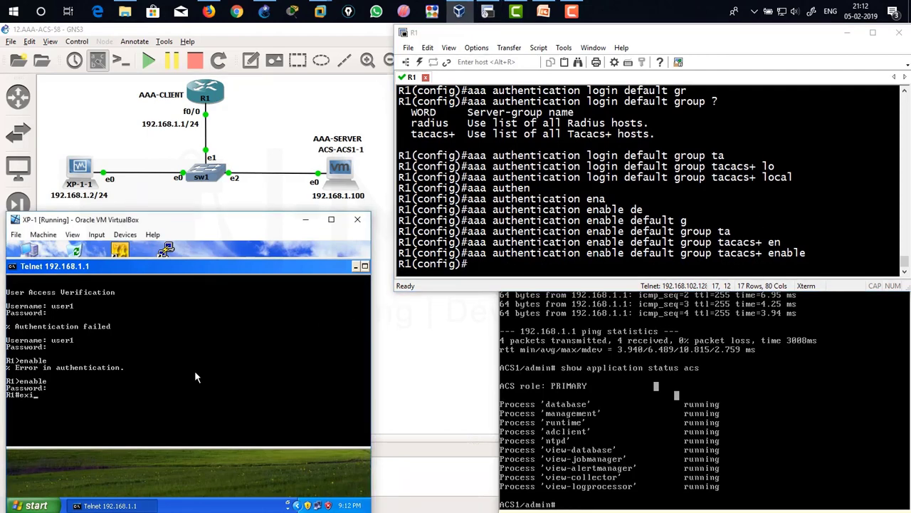
text(t)
key(Return)
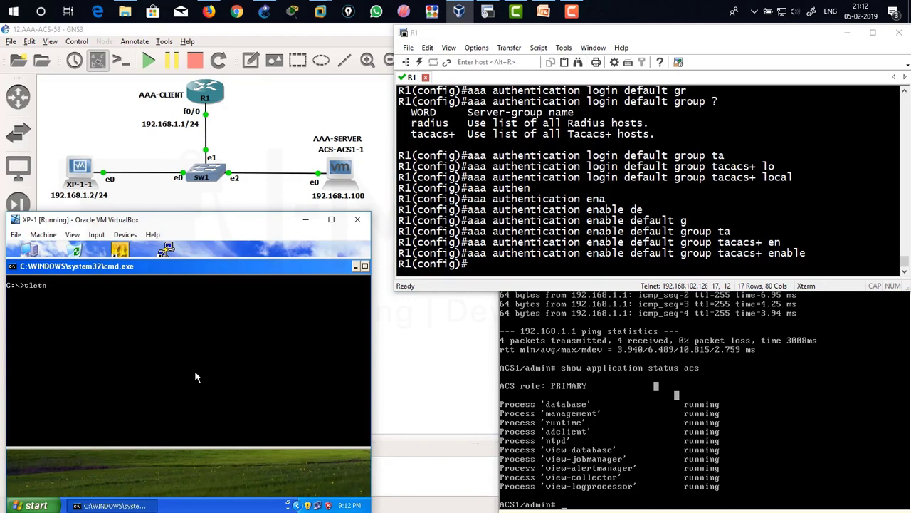
text(telnet 192.168.1.1)
key(Return)
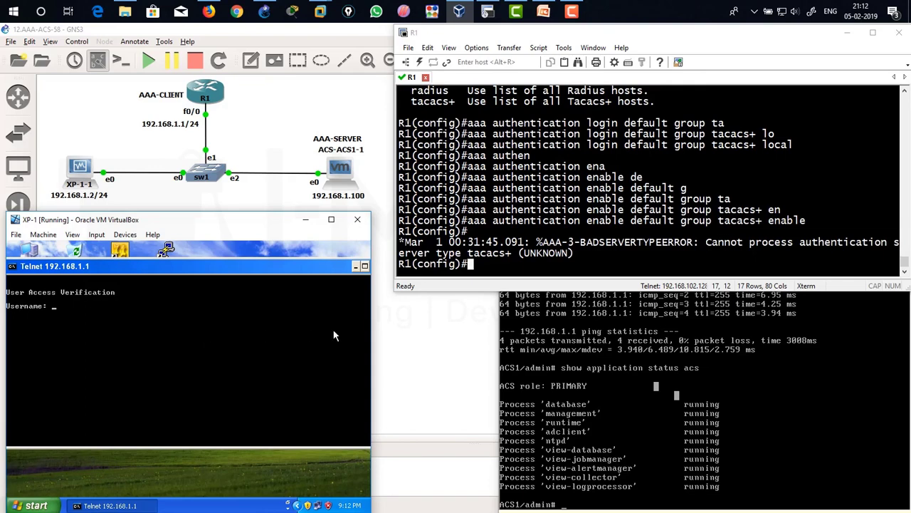
drag(470, 243, 570, 254)
click(508, 254)
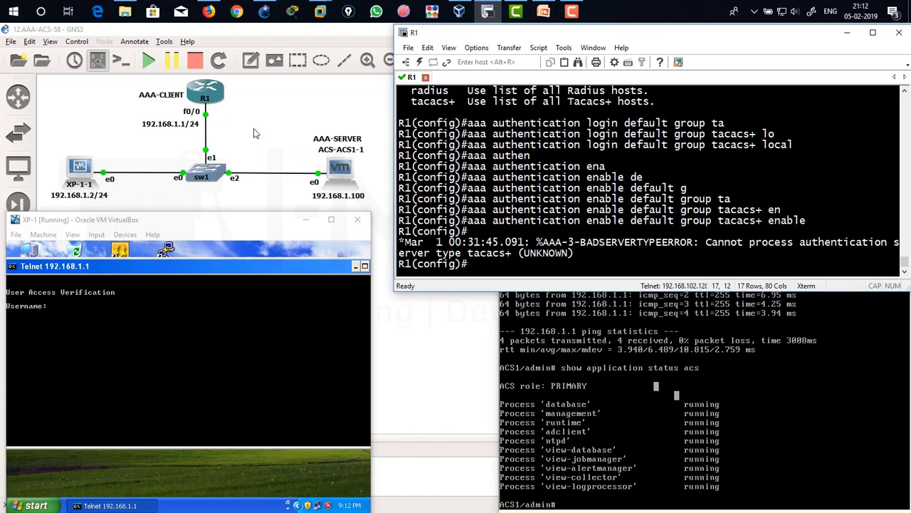
Log in to R1 as user1 and reach privileged mode.
click(141, 344)
text(user1)
key(Return)
key(Return)
text(enable)
key(Return)
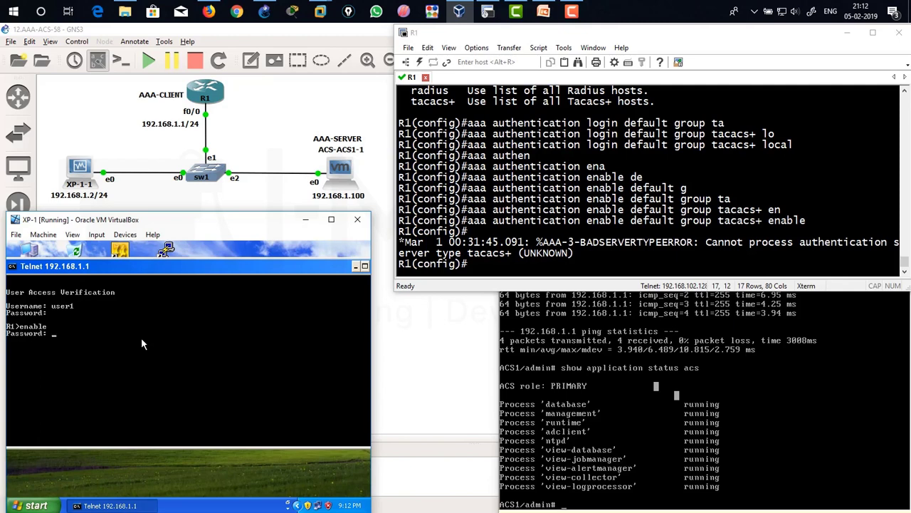
key(Return)
Run 'show ip int br' on R1, then exit the telnet session.
text(show ip int br)
key(Return)
text(exit)
key(Return)
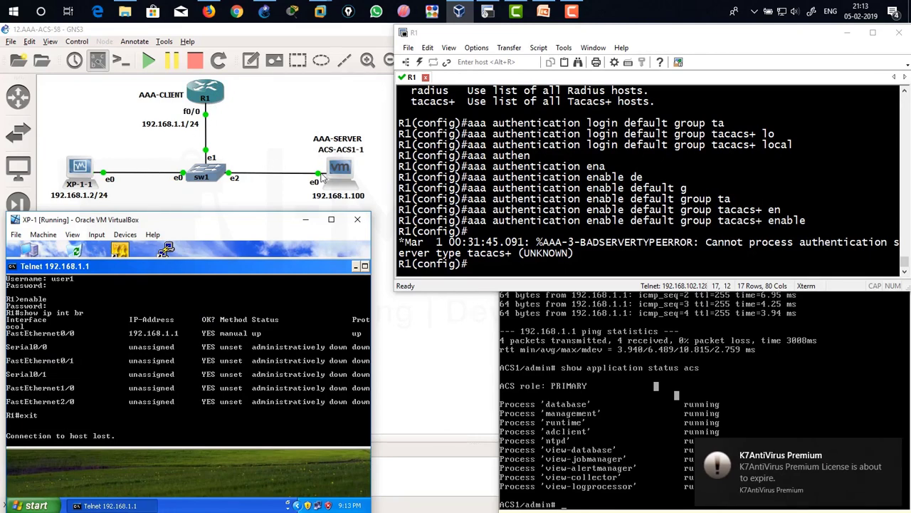
click(483, 183)
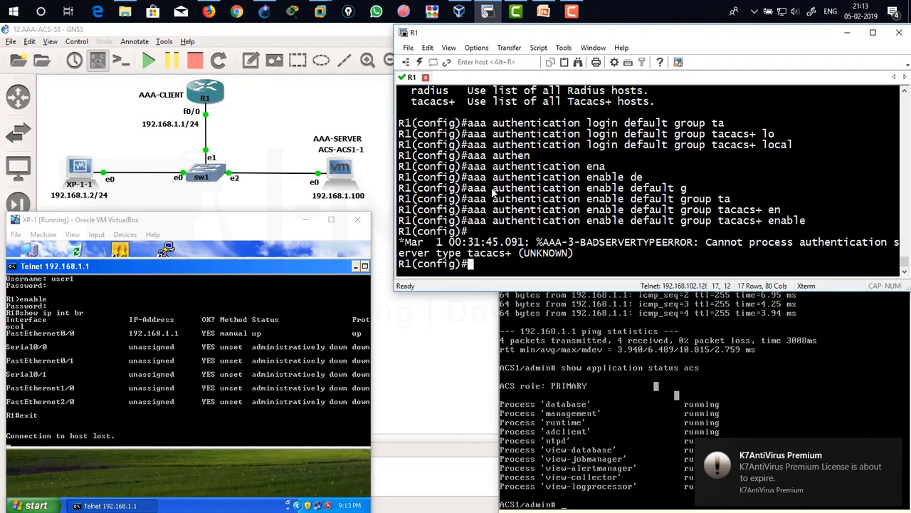
Configure tacacs-server host 192.168.1.100 with timeout 5 and the shared key.
text(ta)
key(Tab)
text(ca)
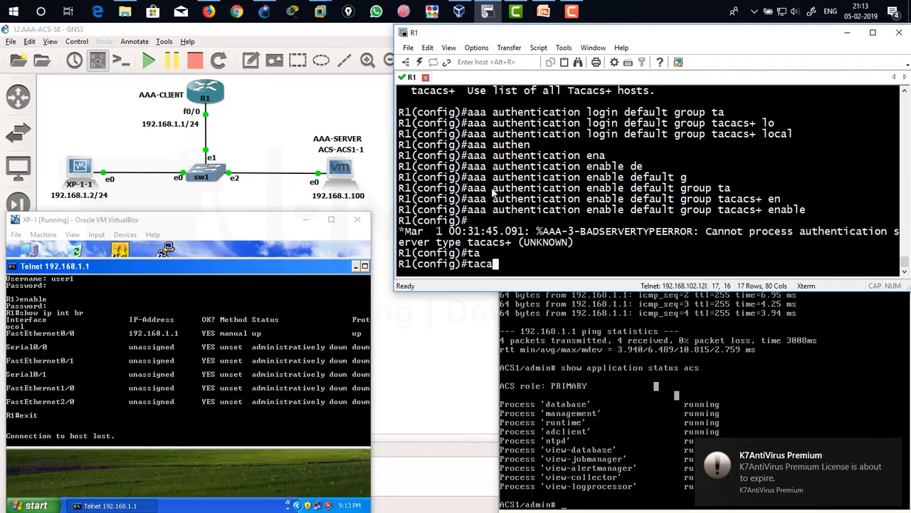
key(Tab)
text(ho)
key(Tab)
text(192.168.1.100 ?tim)
key(Tab)
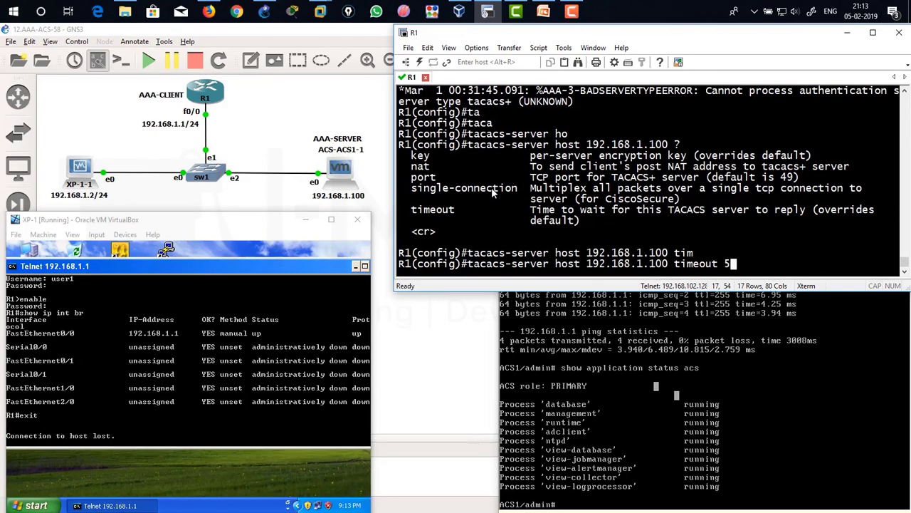
text(5 ?)
text(ke)
key(Tab)
text(cisco)
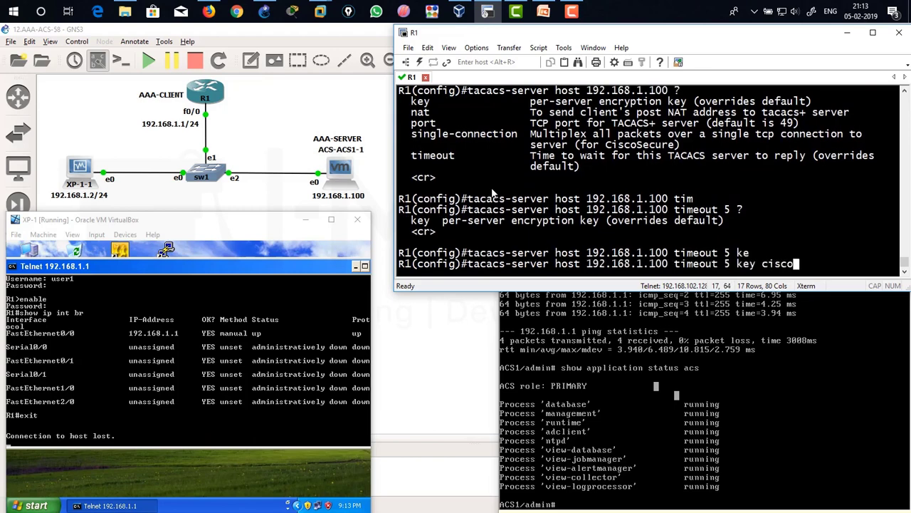
key(Return)
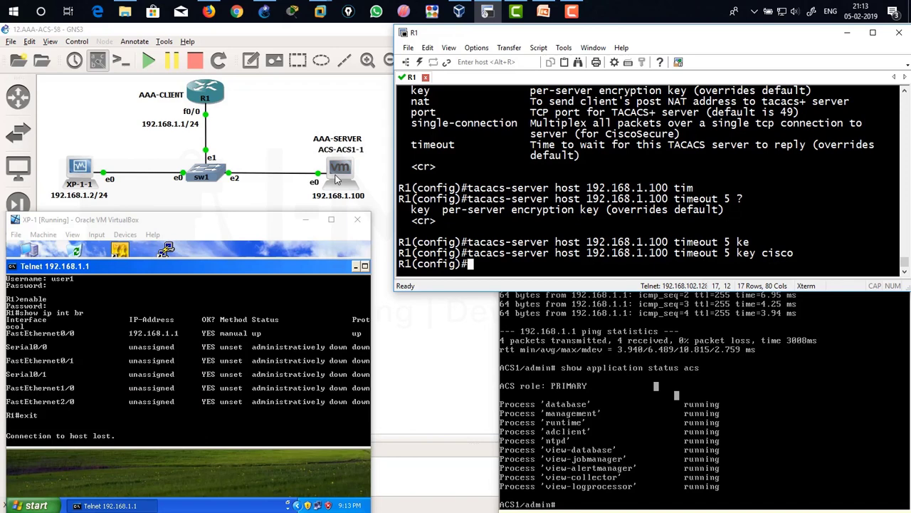
Point out the server IP, timeout and key, then maximize the XP VM window.
drag(593, 255, 733, 257)
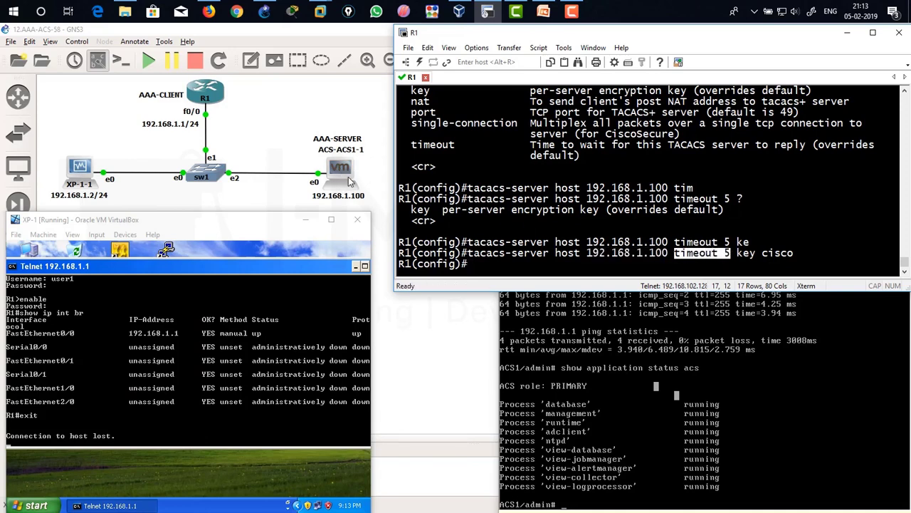
drag(674, 259, 730, 261)
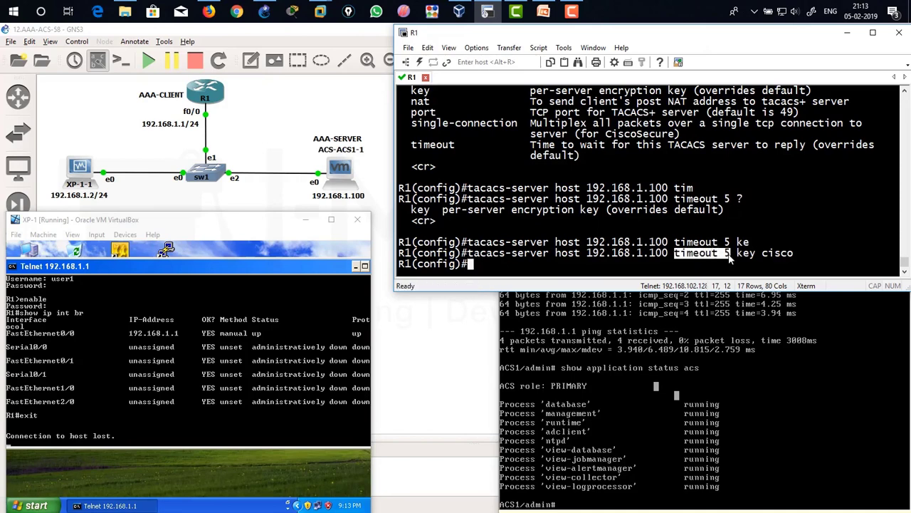
drag(732, 259, 795, 259)
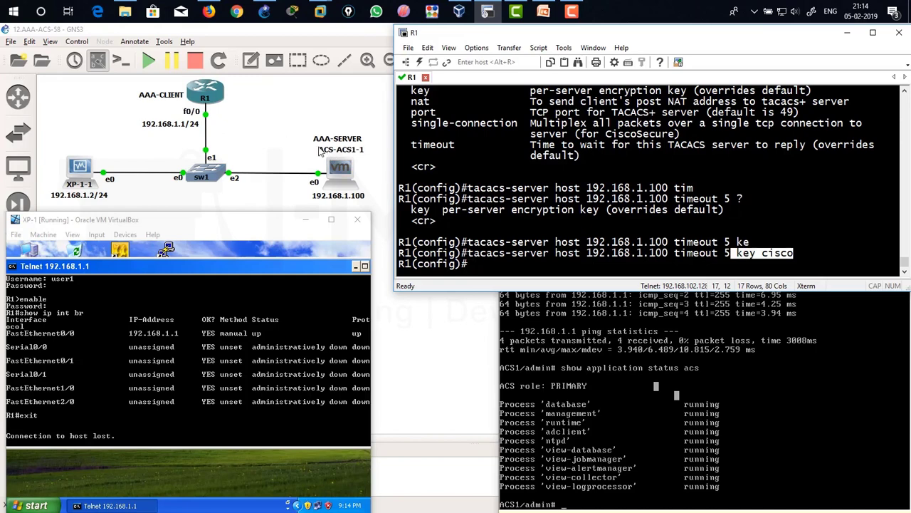
click(769, 265)
double_click(778, 253)
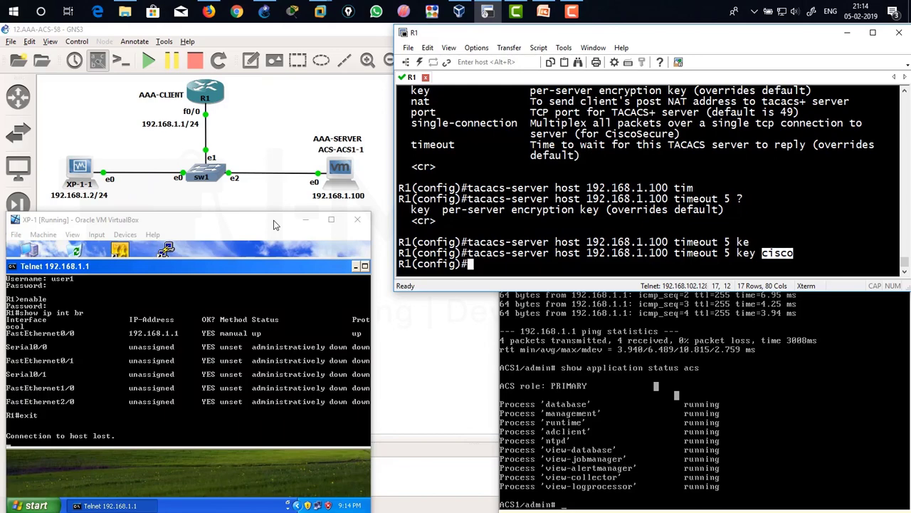
double_click(276, 225)
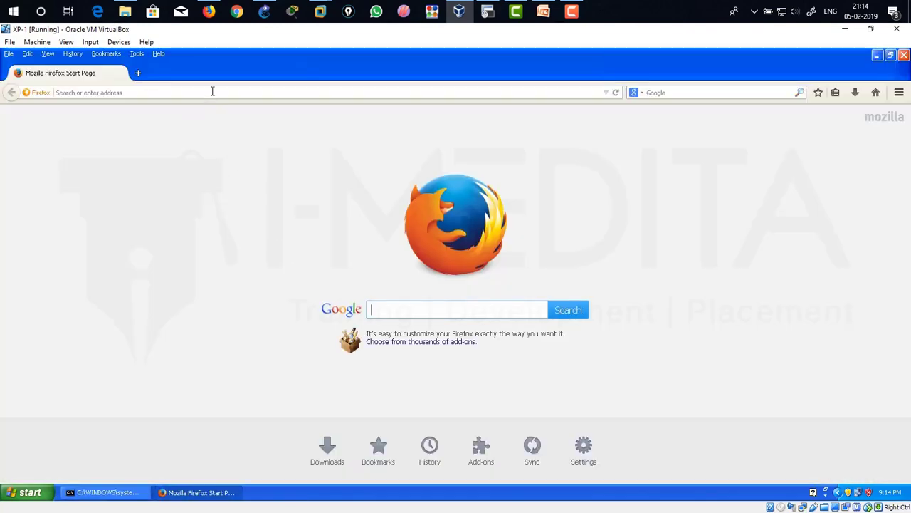
click(212, 91)
text(https://)
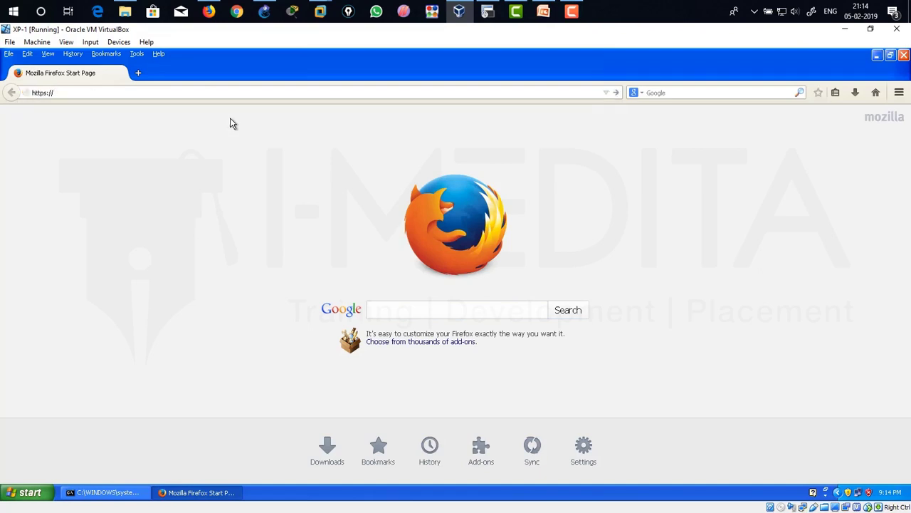
text(192.168.1.100)
key(Return)
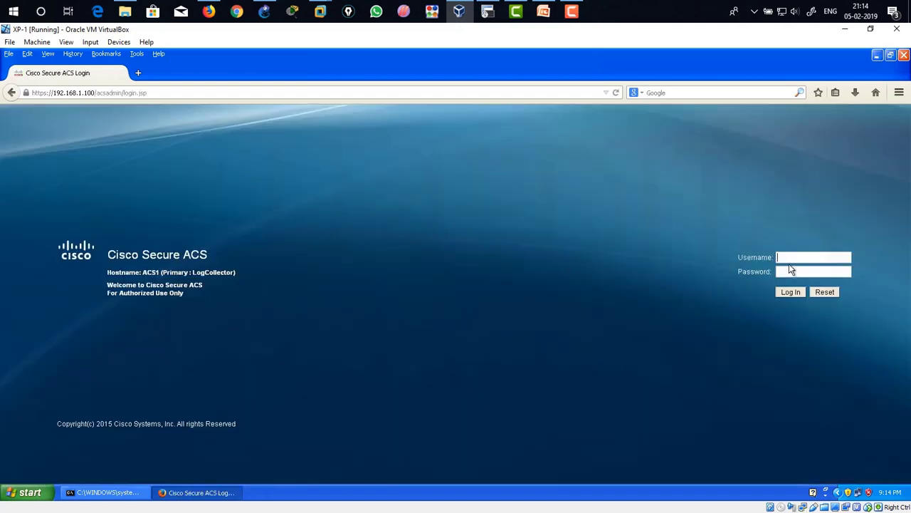
text(acsadmin)
key(Tab)
text(********)
key(Return)
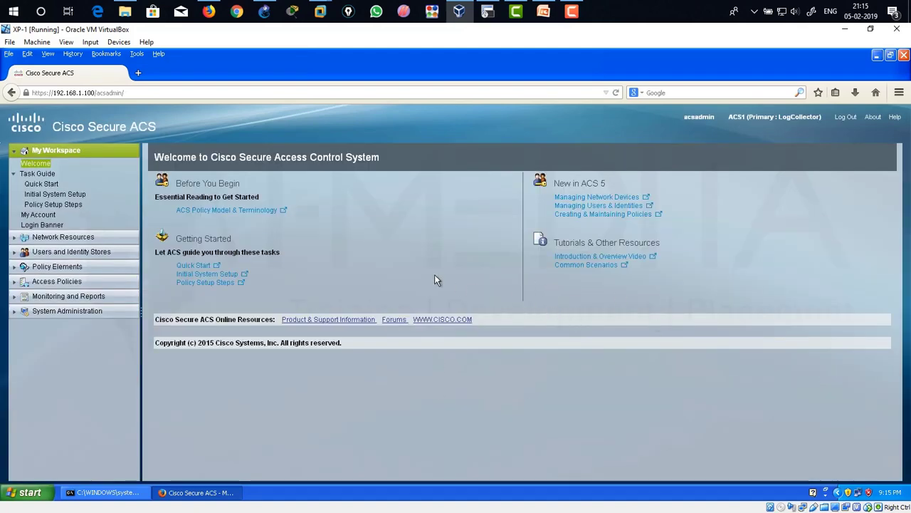
Open a new device form under Network Resources > Network Devices and AAA Clients.
click(28, 151)
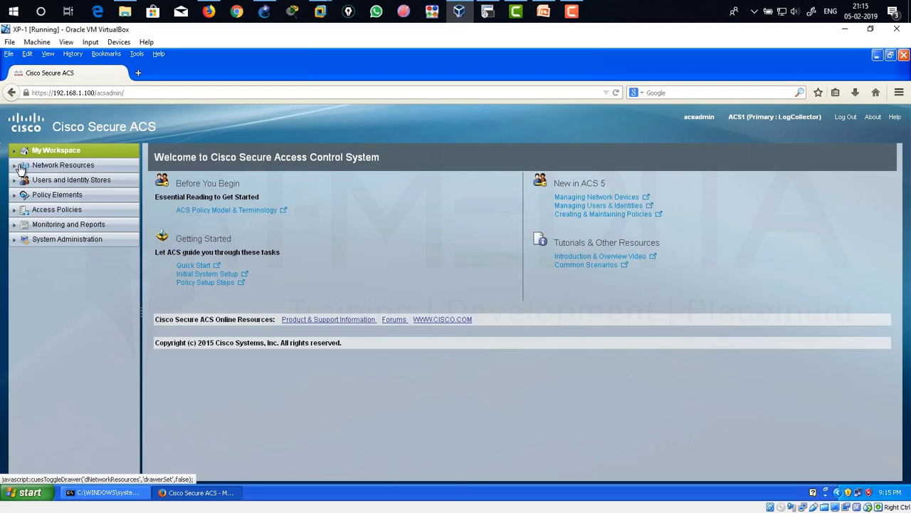
click(22, 166)
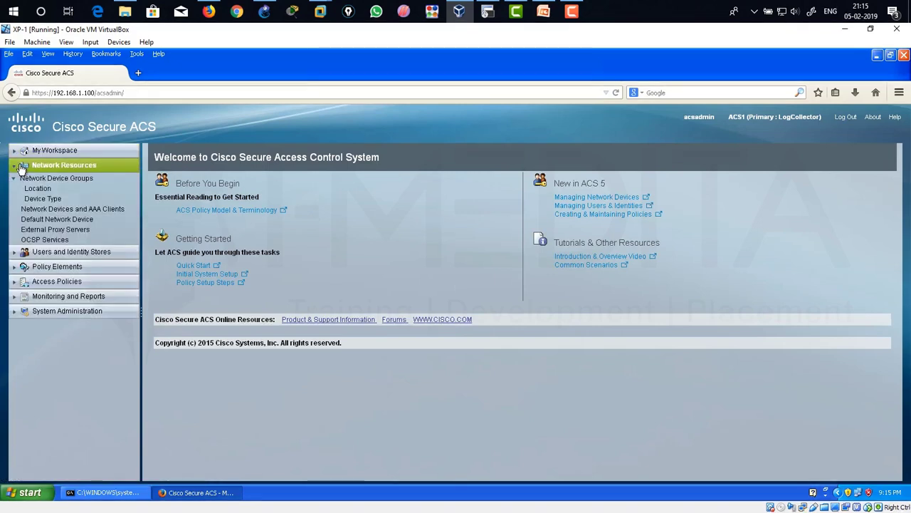
click(111, 210)
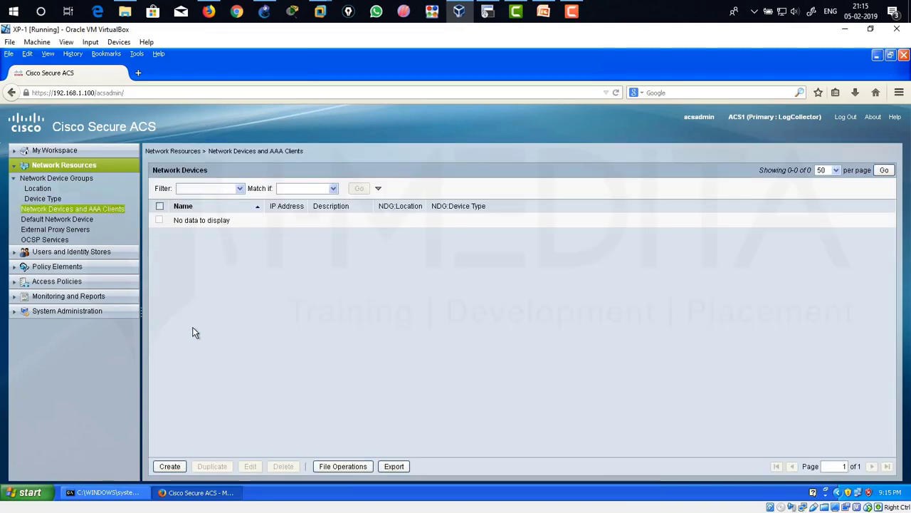
click(169, 466)
click(169, 467)
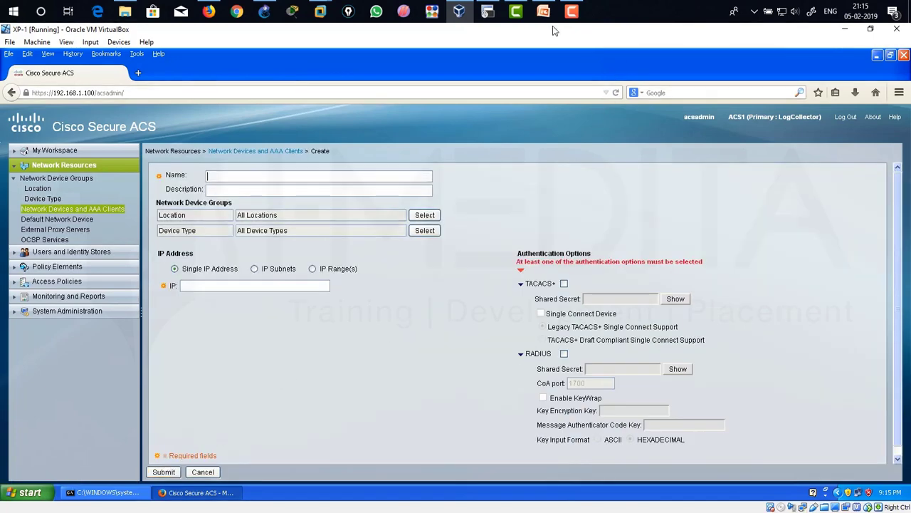
Enter name R1 and IP 192.168.1.1, checked against R1's hostname and 'show ip int br'.
click(487, 12)
drag(398, 242, 410, 244)
click(241, 179)
text(R1)
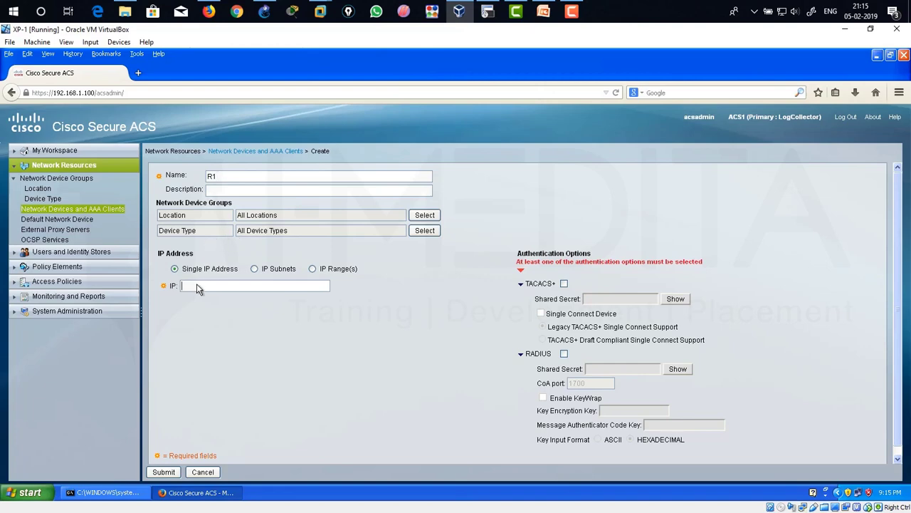
click(487, 12)
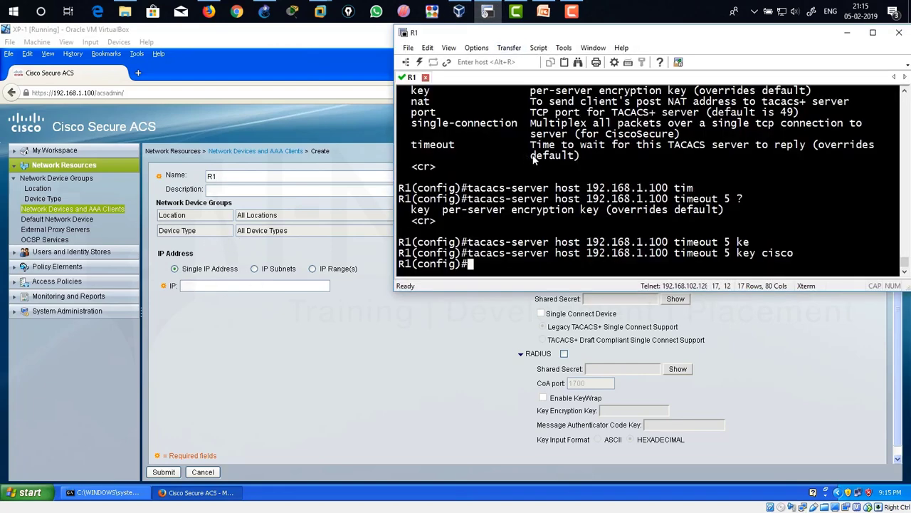
text(do sh ip int br)
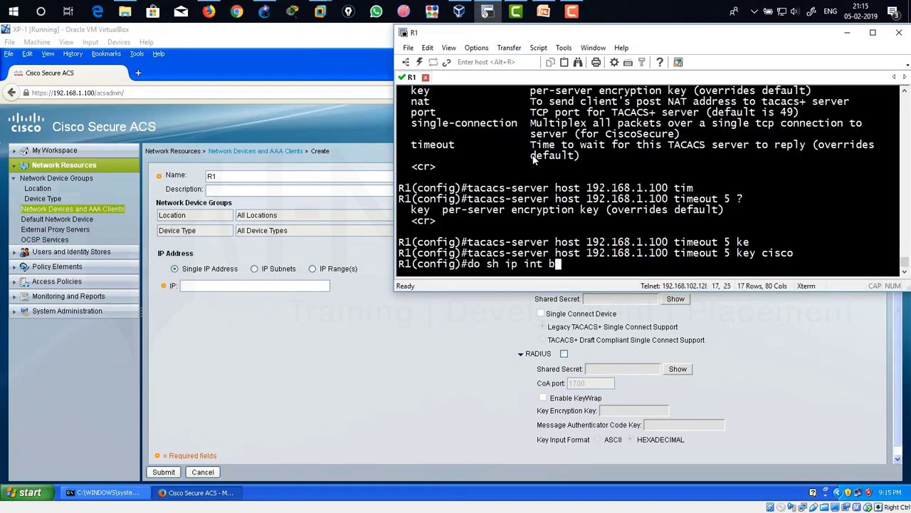
key(Return)
drag(567, 134, 642, 134)
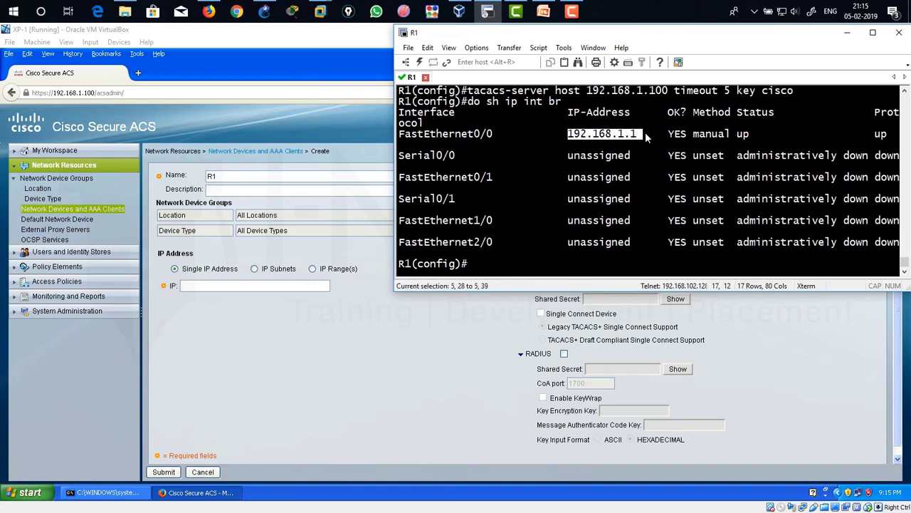
click(242, 295)
text(192.168.1.1)
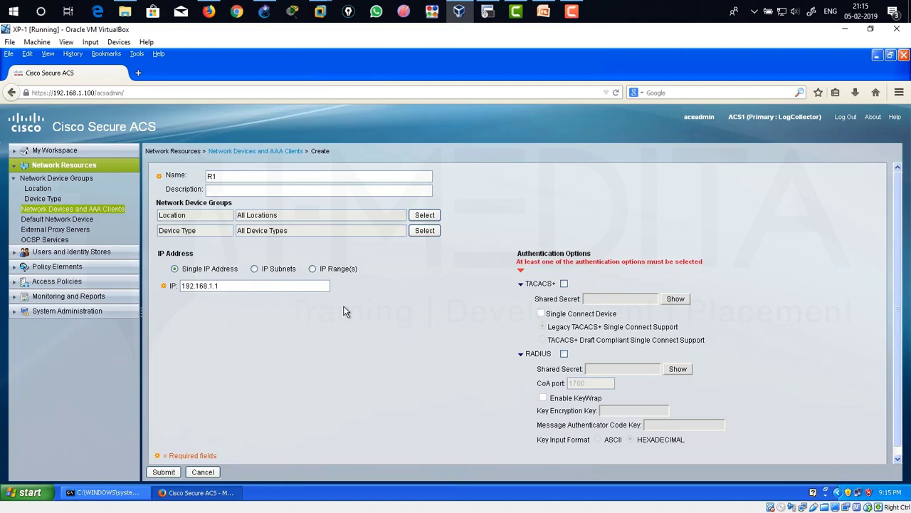
Tick TACACS+ for R1 and copy the shared key from R1's configuration.
click(564, 283)
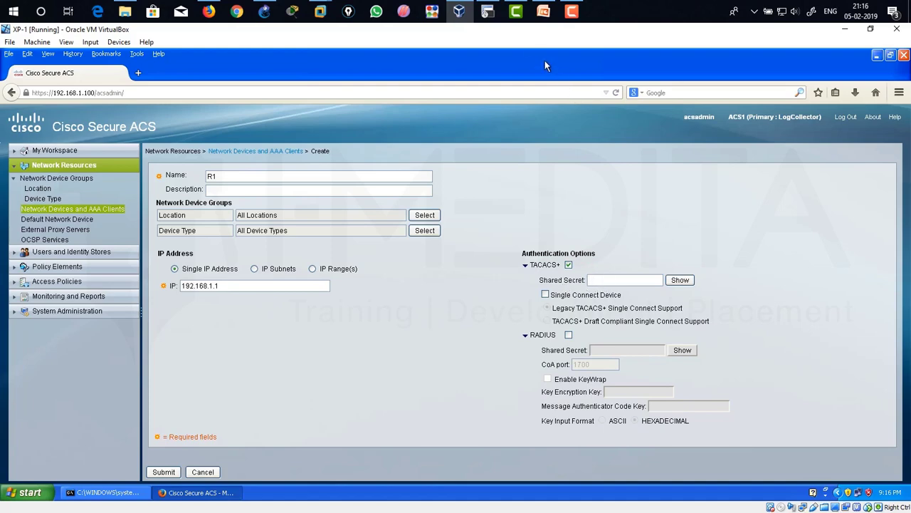
click(487, 11)
scroll(623, 203, up, 4)
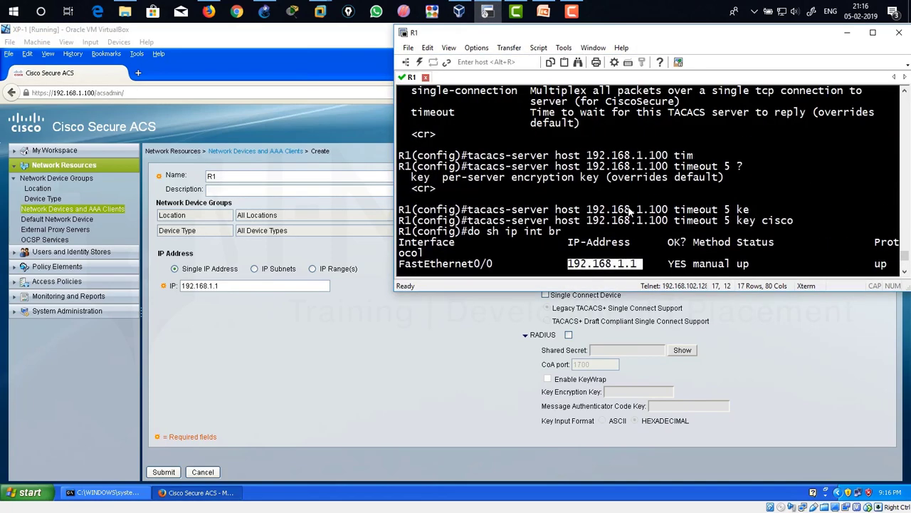
drag(763, 221, 799, 222)
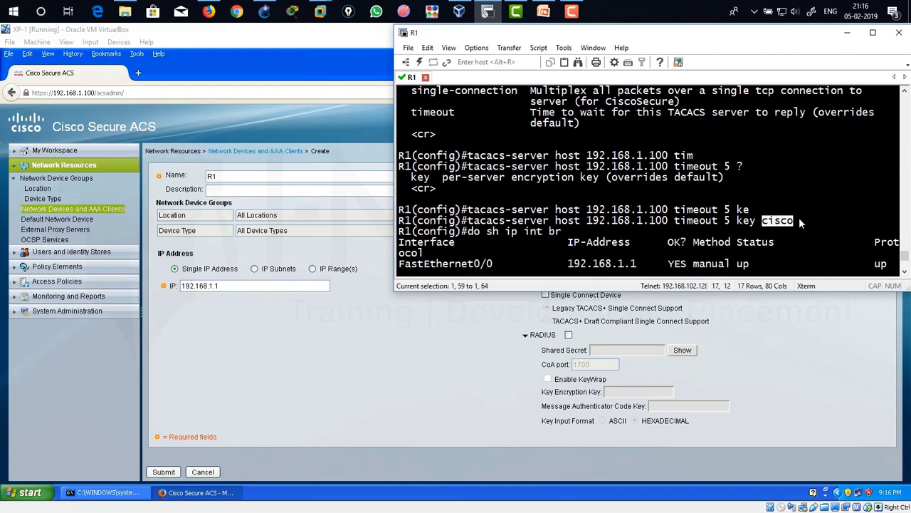
click(737, 334)
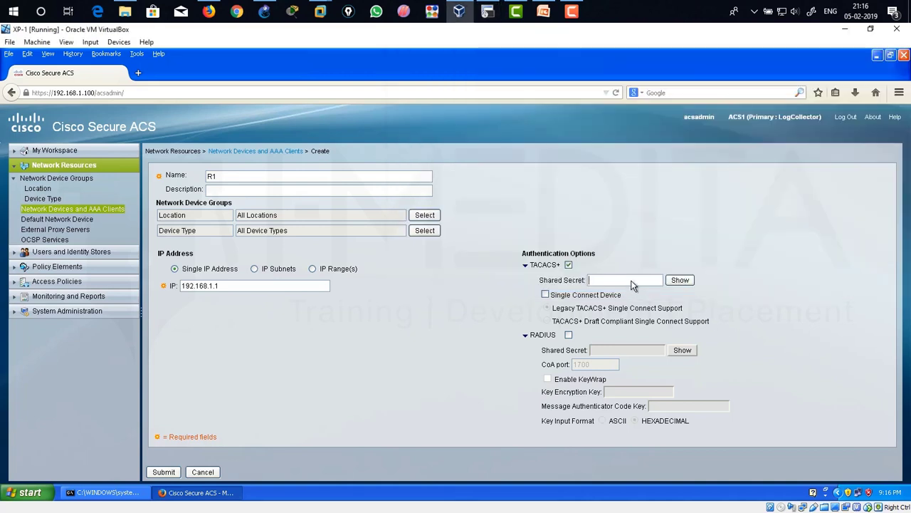
Enter and verify the shared secret, submit the R1 device, and dismiss the password popup.
click(630, 281)
text(cisco)
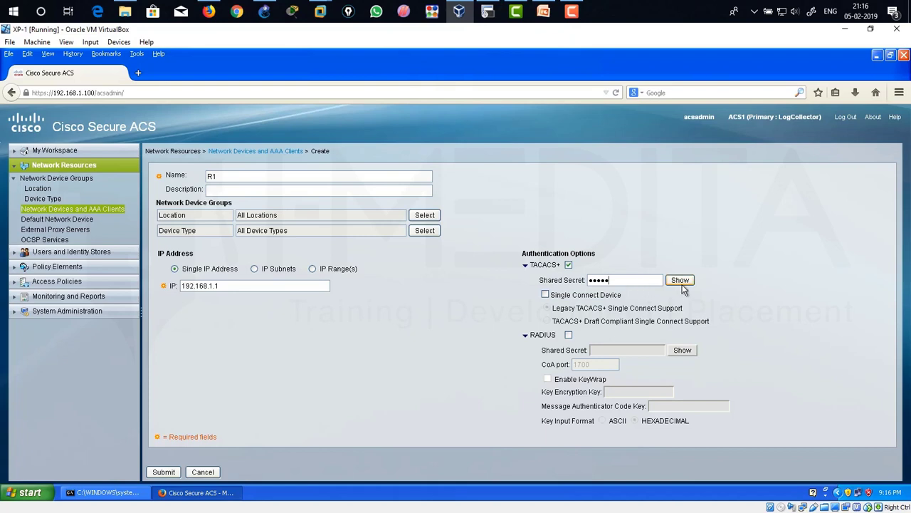
click(681, 281)
drag(611, 282, 586, 285)
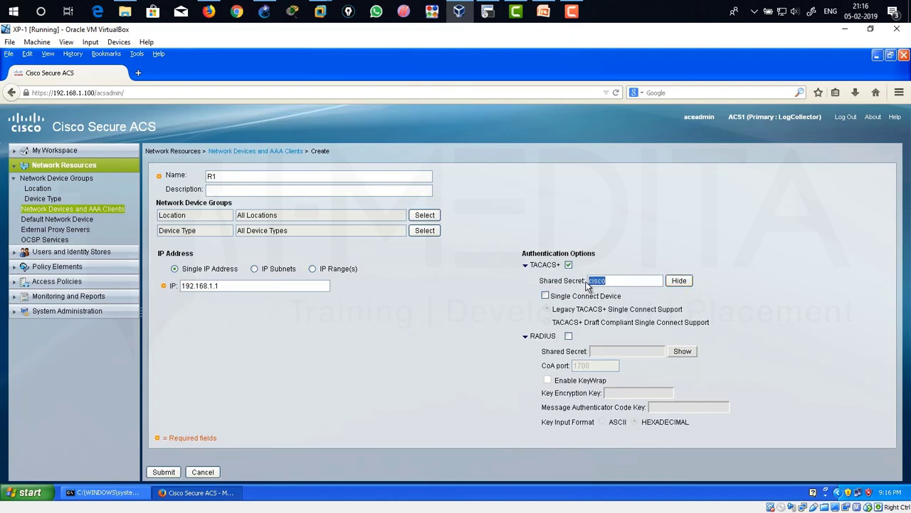
click(456, 316)
click(160, 472)
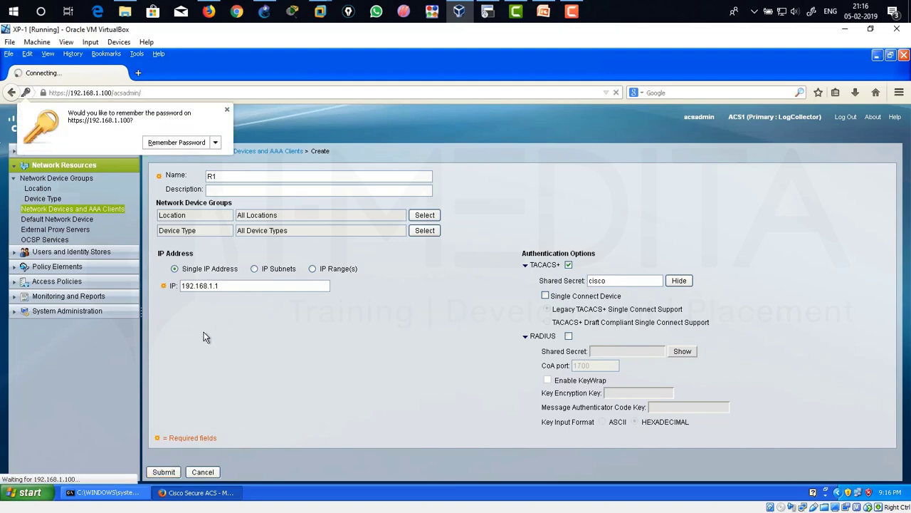
click(227, 109)
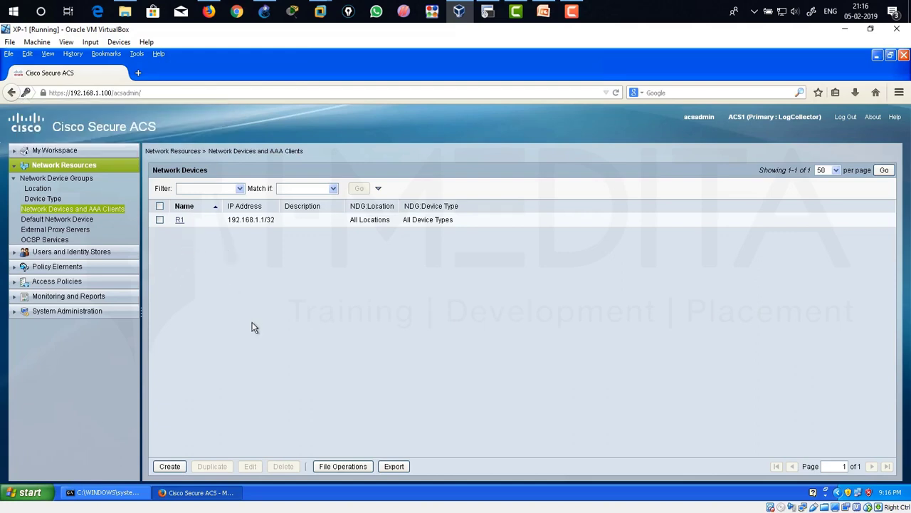
In the XP Command Prompt, clear the screen and telnet to 192.168.1.1.
click(877, 56)
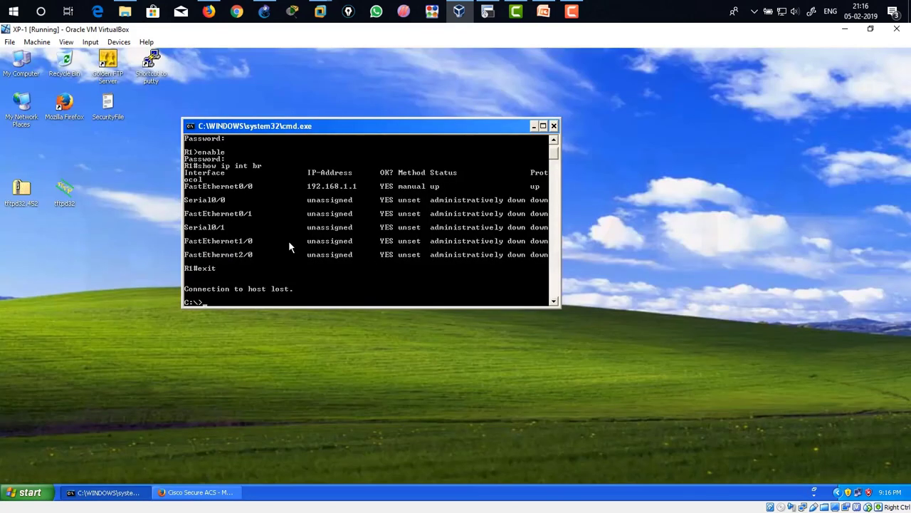
text(cls)
key(Return)
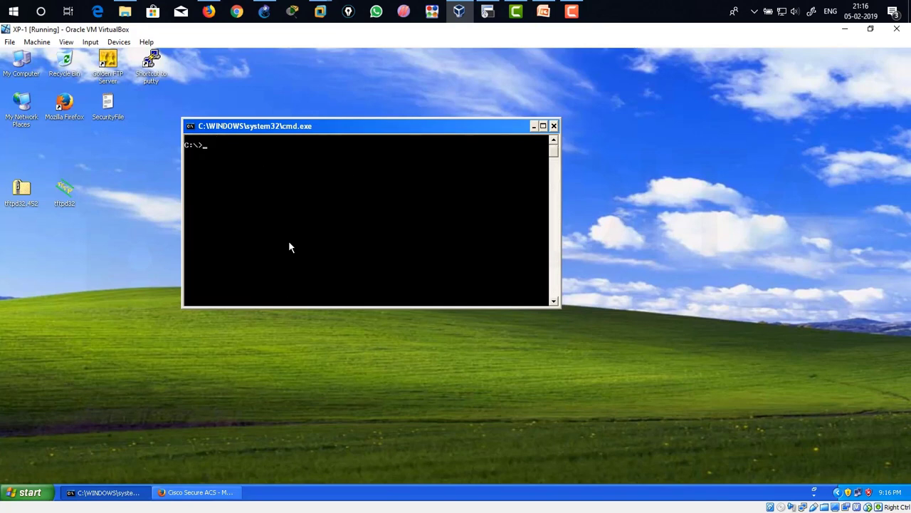
text(telnet 192.168.1.1)
key(Return)
Log in as user1, which fails with Authentication failed, then bring up R1's console.
text(user1)
key(Return)
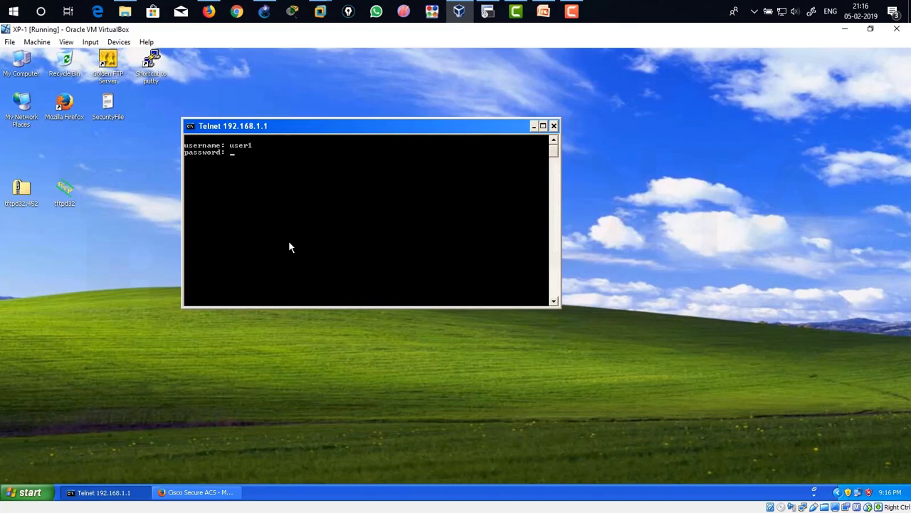
key(Return)
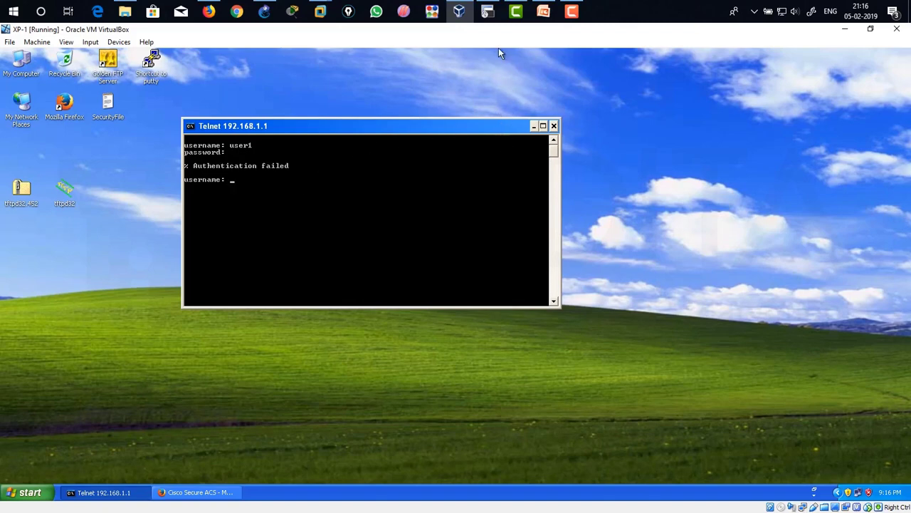
click(487, 11)
scroll(577, 212, up, 8)
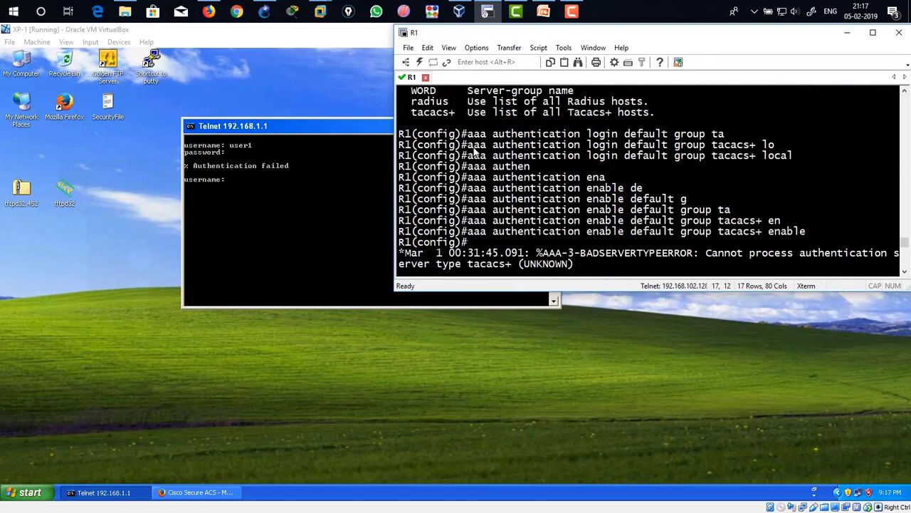
Highlight R1's aaa authentication login line and its tacacs+ group, then bring up the GNS3 topology.
drag(474, 156, 793, 157)
click(712, 160)
drag(705, 161, 756, 160)
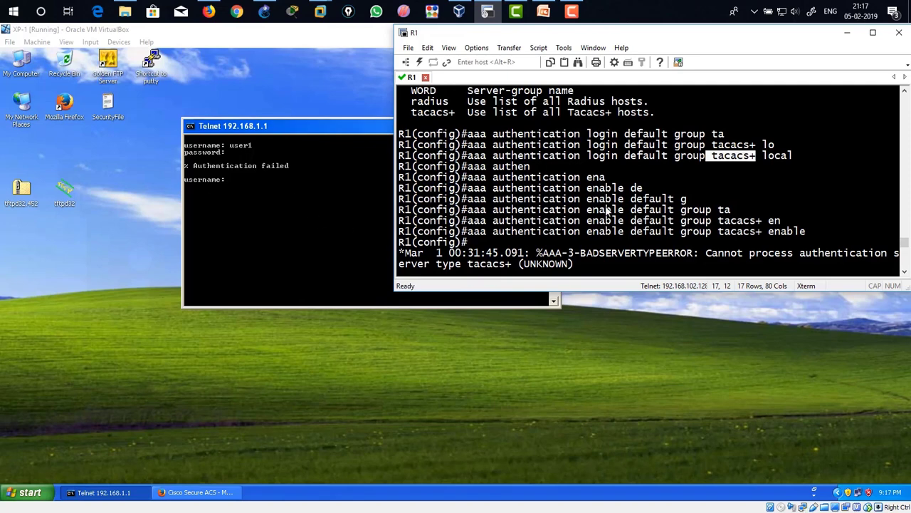
click(717, 168)
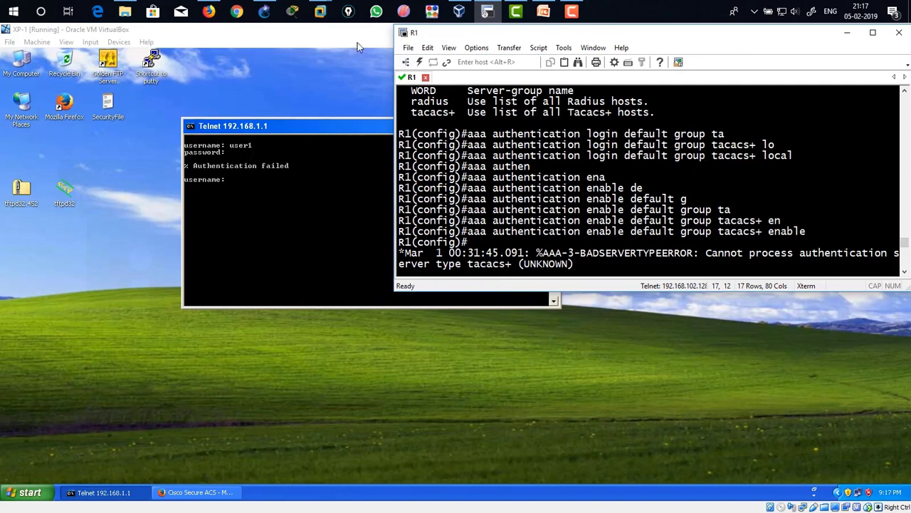
click(264, 12)
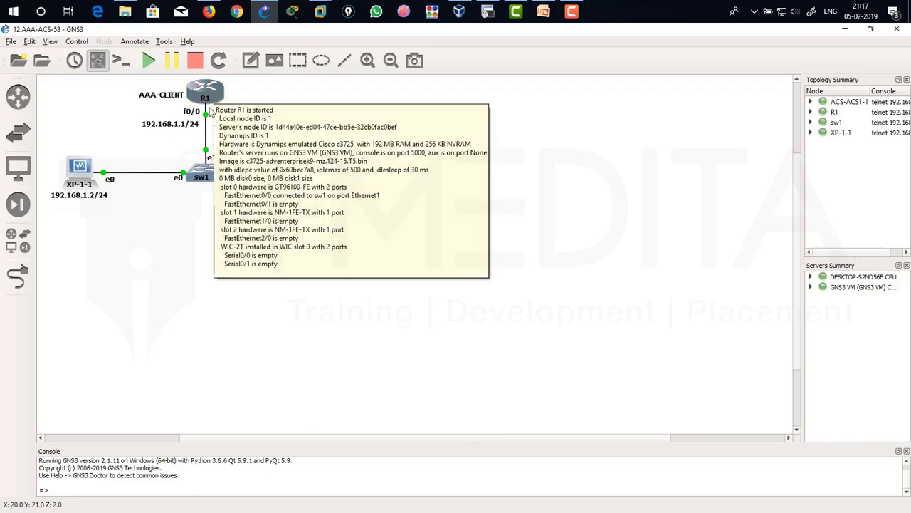
Check the ACS VM and XP-1's timed-out telnet window, hide it, and refresh R1's prompt.
mouse_move(201, 102)
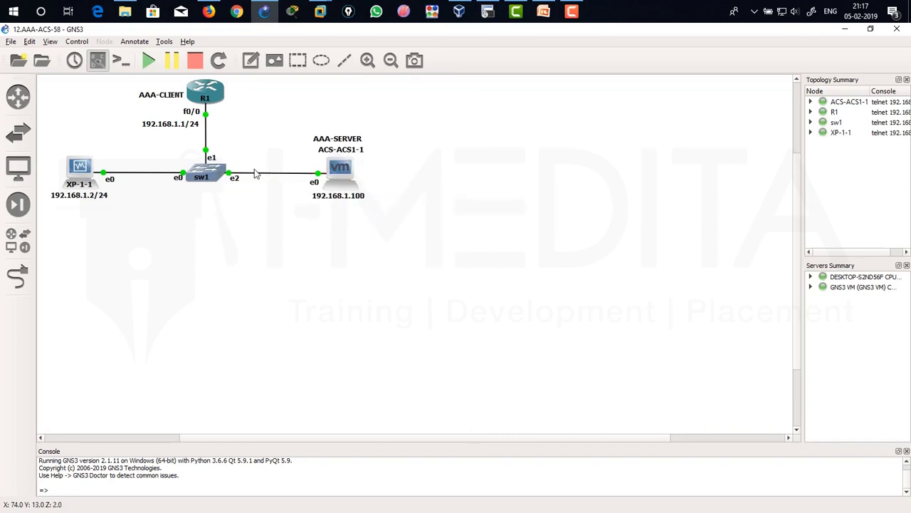
click(483, 14)
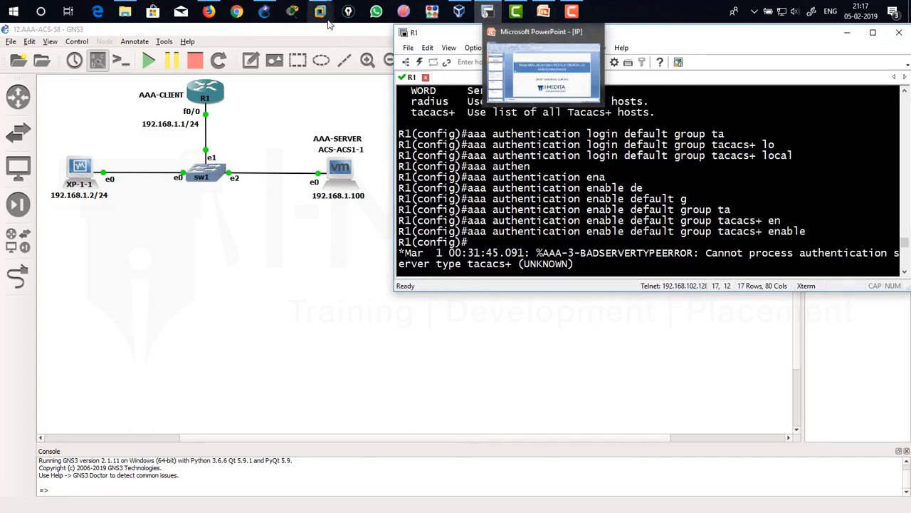
mouse_move(326, 15)
click(354, 65)
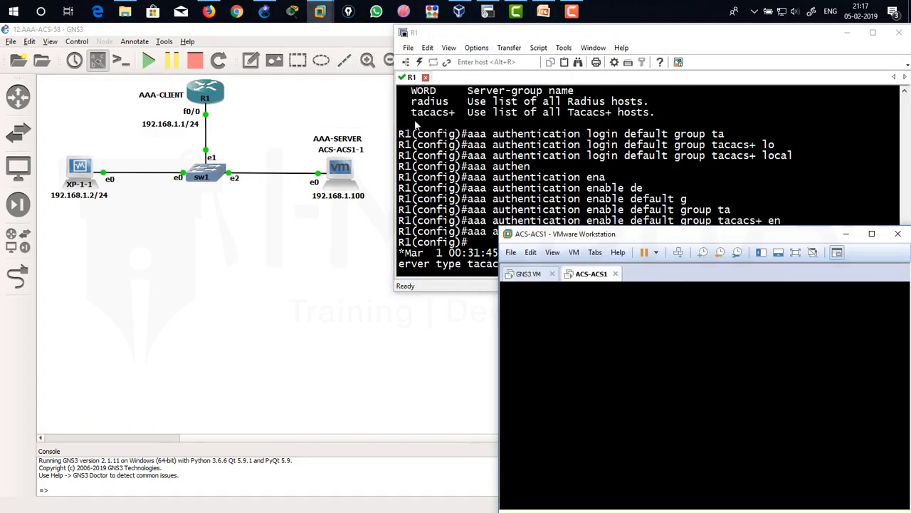
click(459, 12)
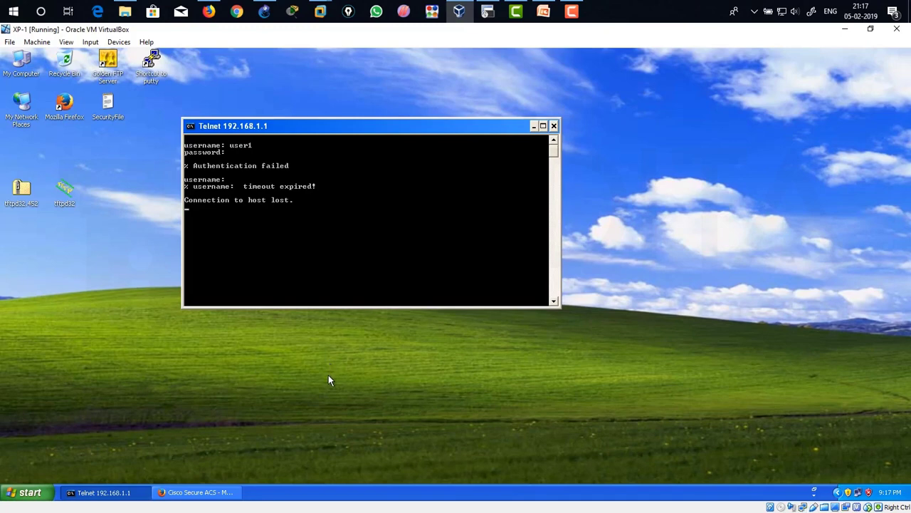
click(843, 36)
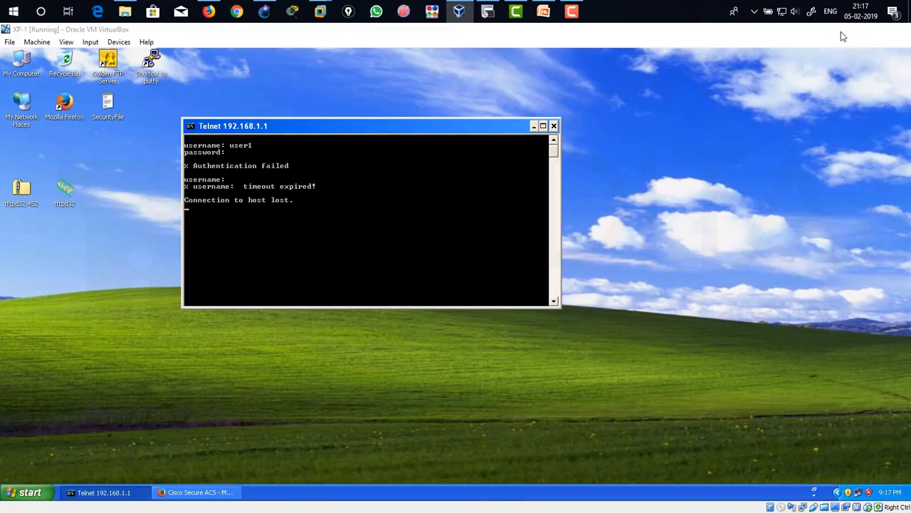
click(591, 173)
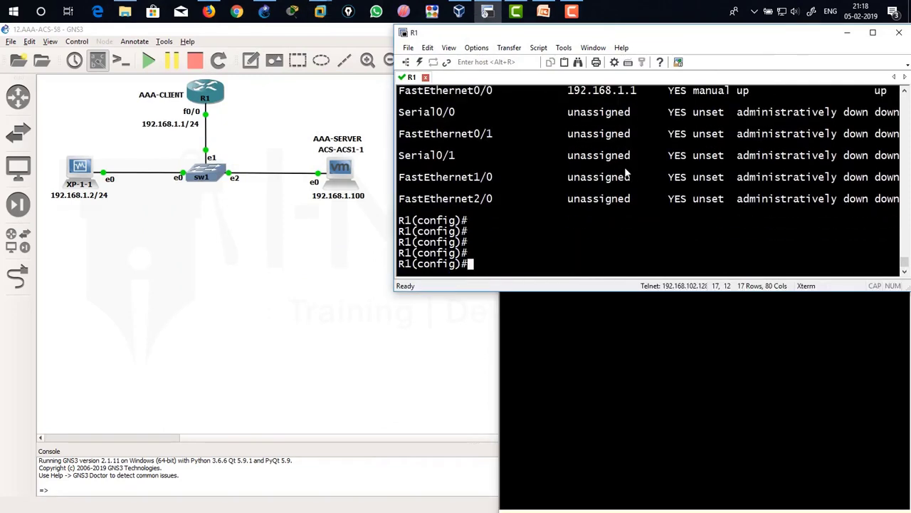
key(Return)
key(Return)
Enter 'aaa authorization config-commands' in R1's console, using Tab completion and ? help.
text(aaa authr)
key(Tab)
key(BackSpace)
text(o)
key(Tab)
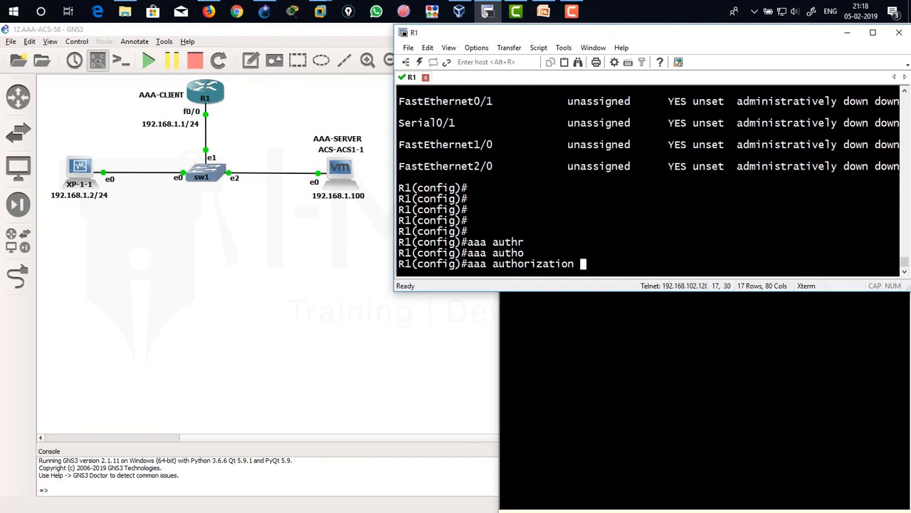
text(?)
text(co)
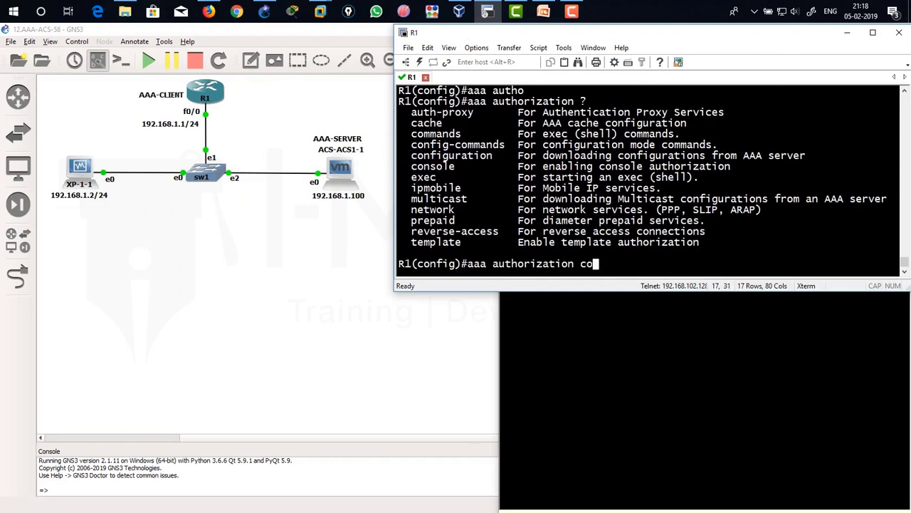
text(nfi)
key(Tab)
text(g-)
key(Tab)
Enter 'aaa authorization commands 15 default group tacacs+' on R1.
key(Tab)
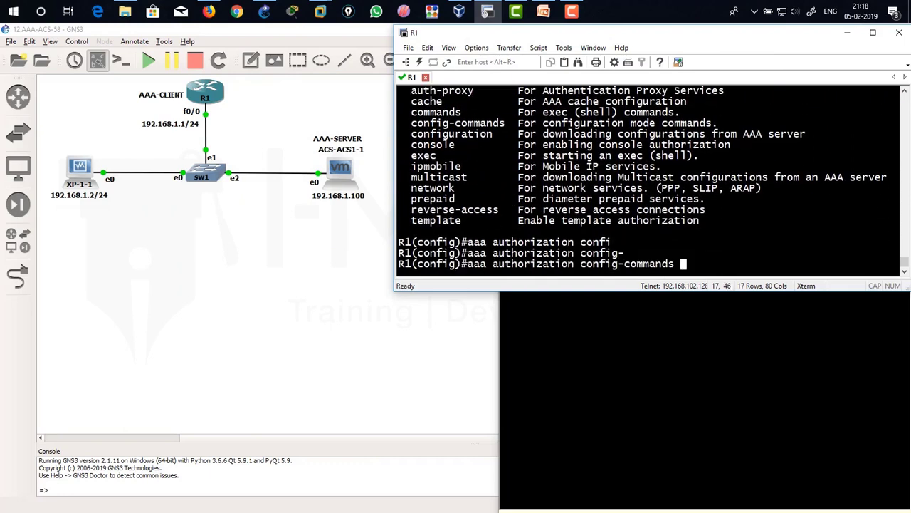
text(?)
key(Return)
text(aaa authori)
key(Tab)
text(?)
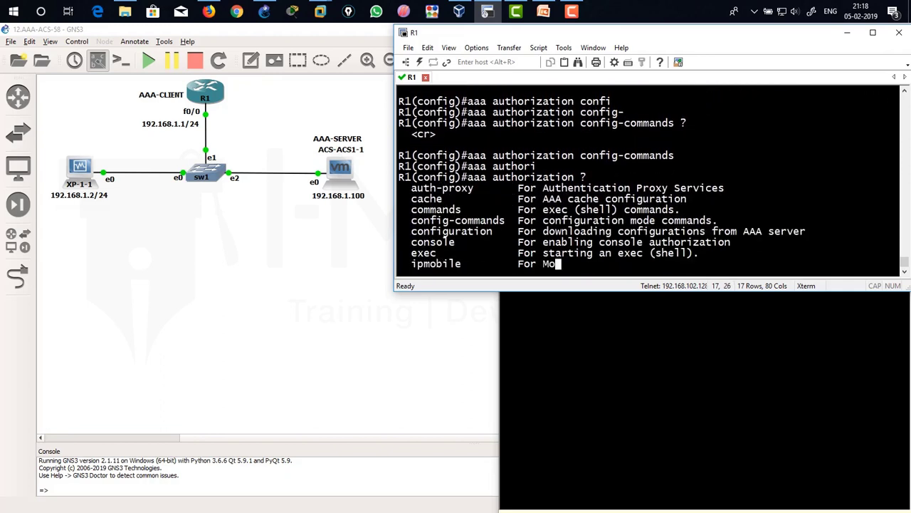
text(com)
key(Tab)
text(?)
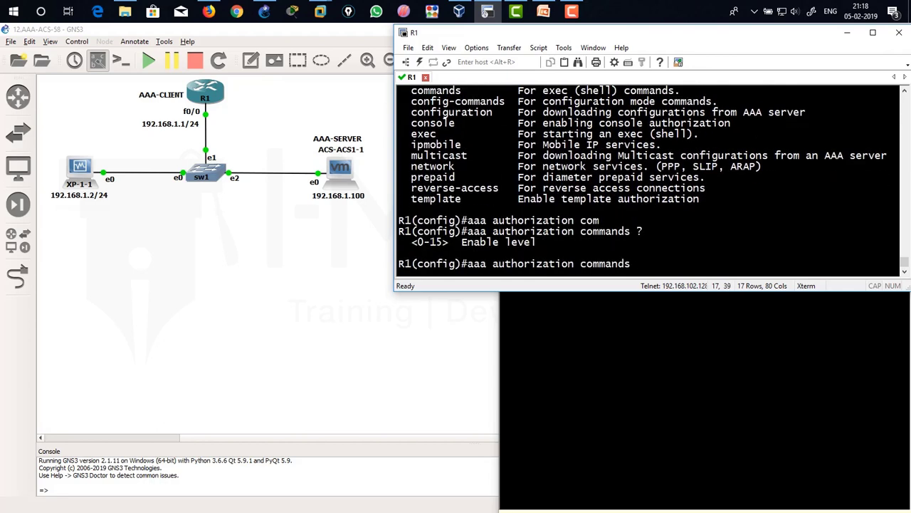
text(15)
text( ?)
text(default)
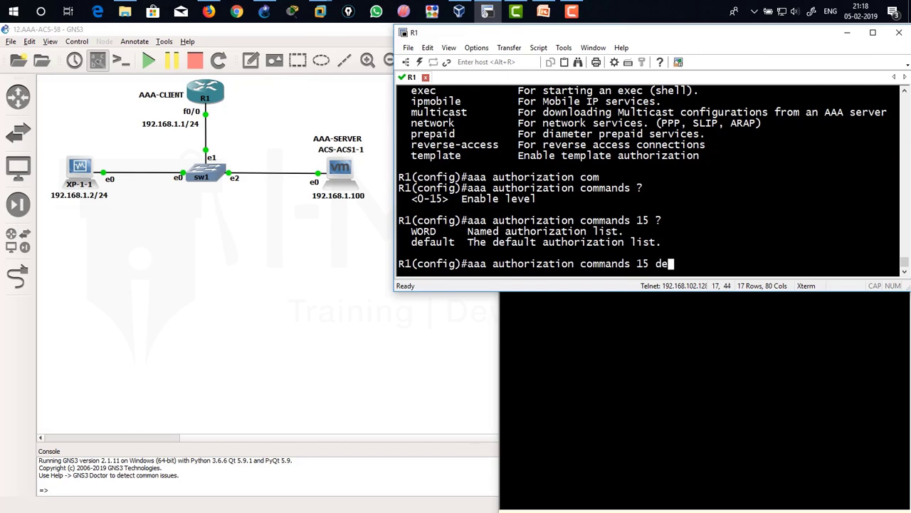
key(Tab)
text(gr)
key(Tab)
text(ta)
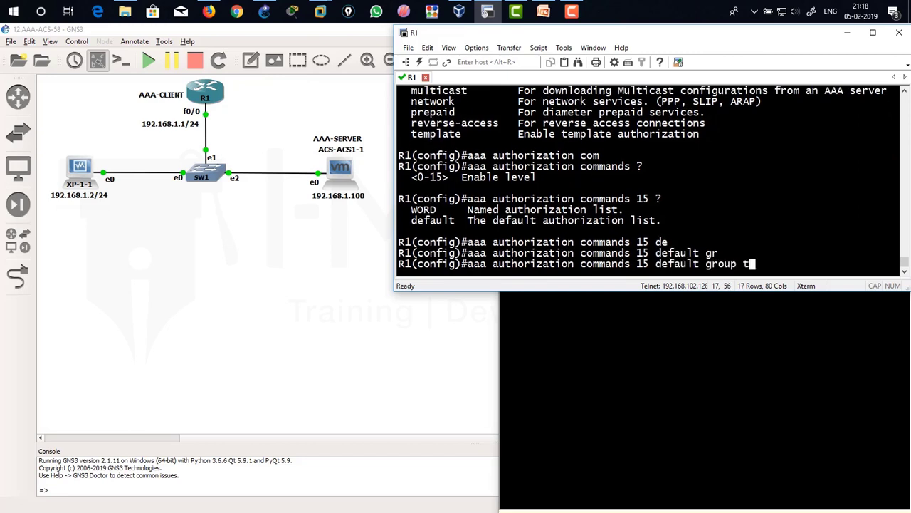
key(Tab)
text(?)
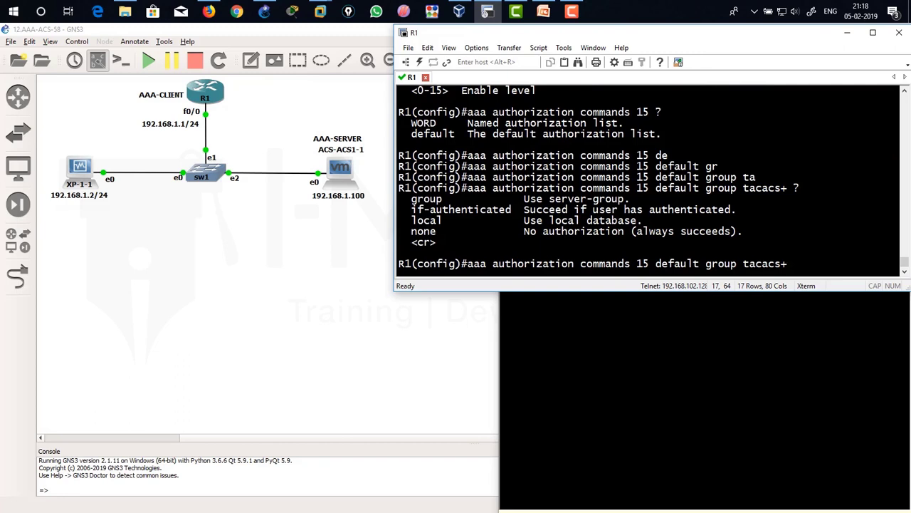
key(Return)
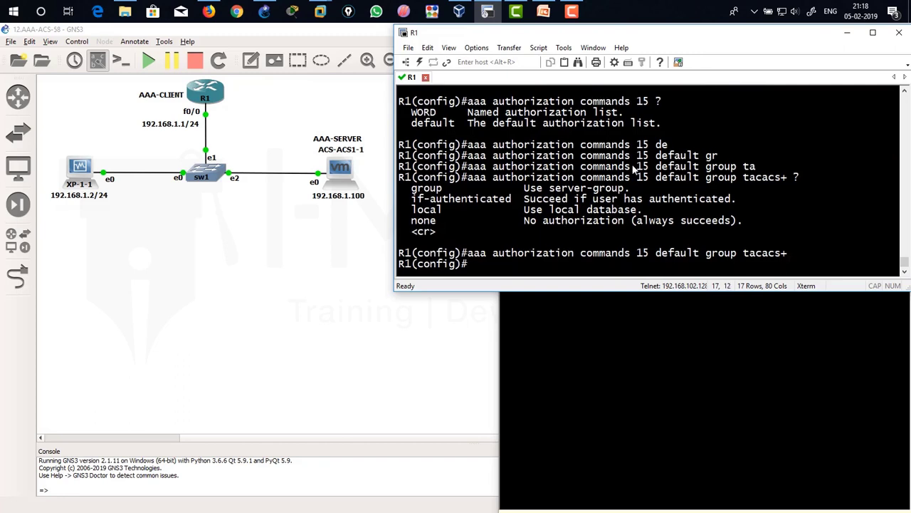
Highlight the config-commands and commands 15 authorization lines, emphasizing tacacs+ as the server group.
scroll(578, 192, up, 2)
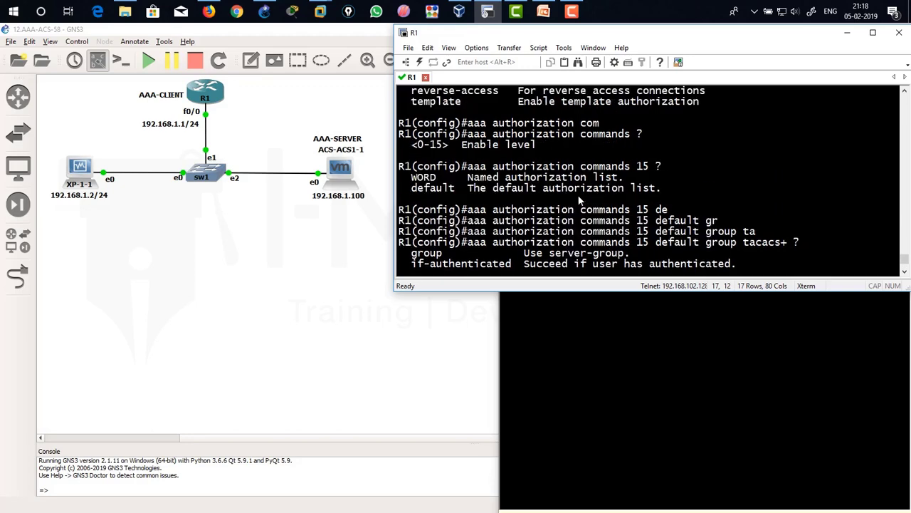
scroll(578, 197, up, 5)
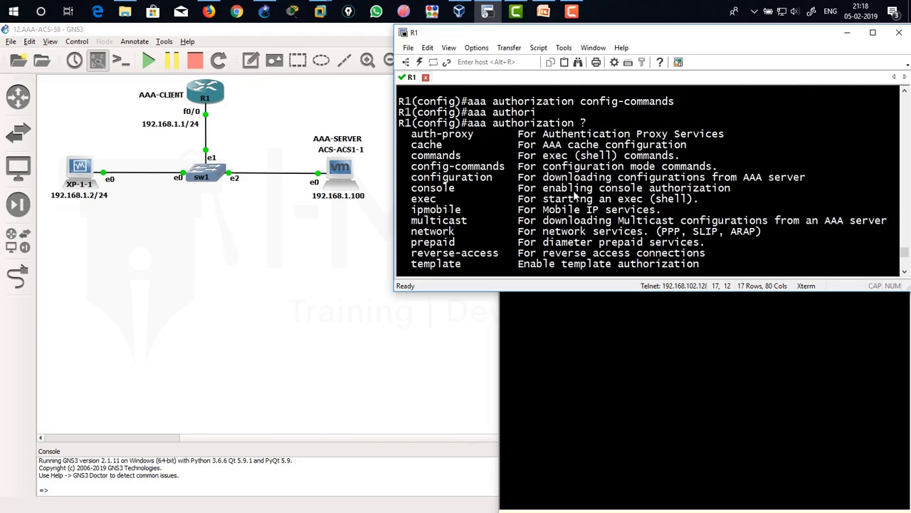
drag(468, 107, 675, 107)
scroll(673, 187, down, 7)
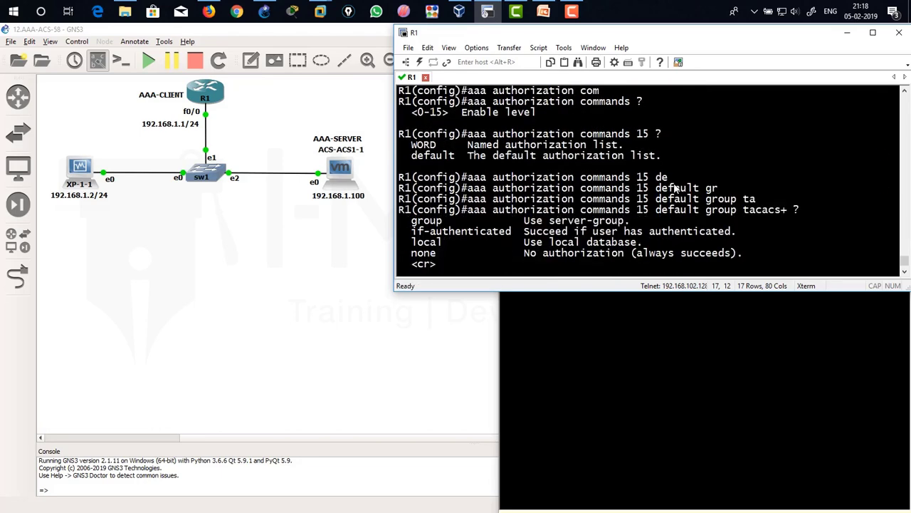
key(Return)
drag(480, 254, 740, 258)
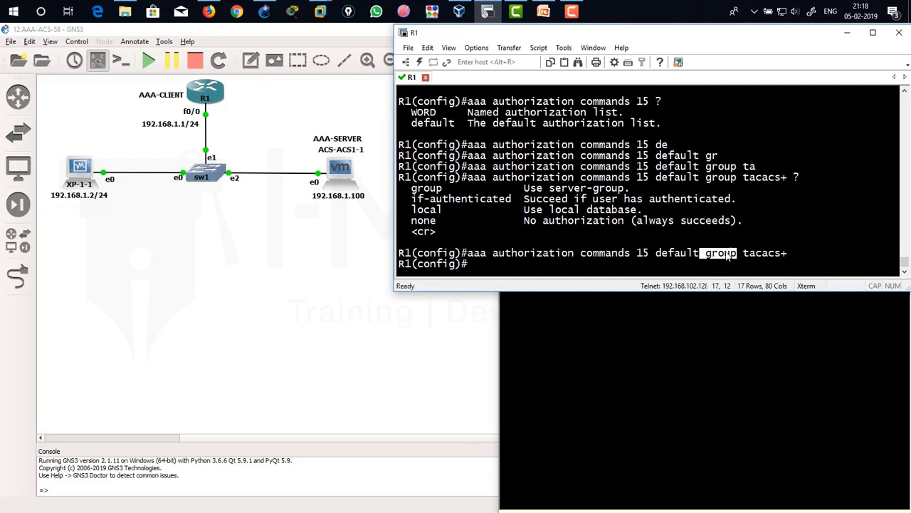
drag(742, 256, 788, 261)
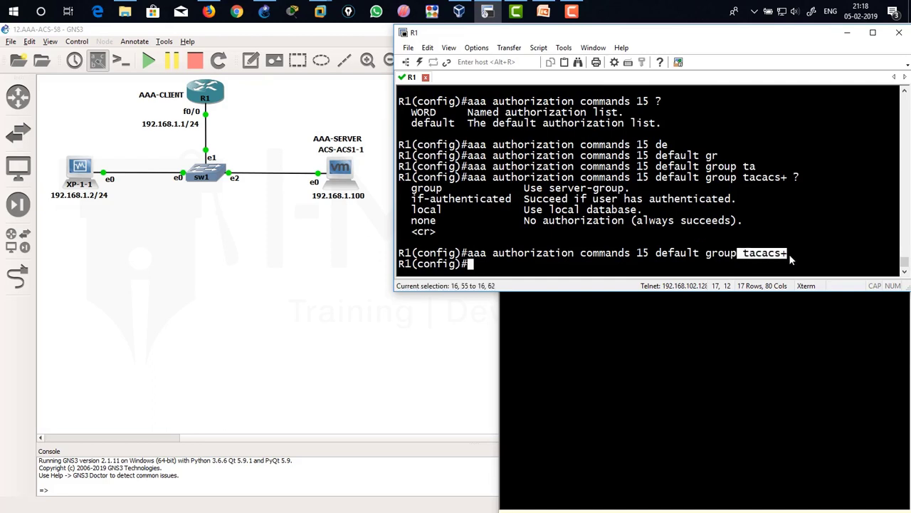
click(696, 237)
Enter 'aaa accounting network default start-stop group tacacs+' on R1.
text(aaa )
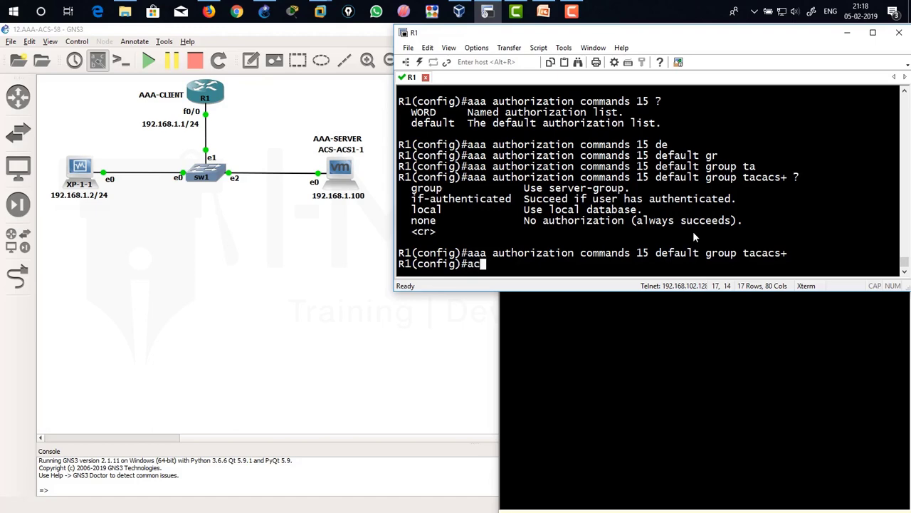
text(acc)
key(Tab)
text(?)
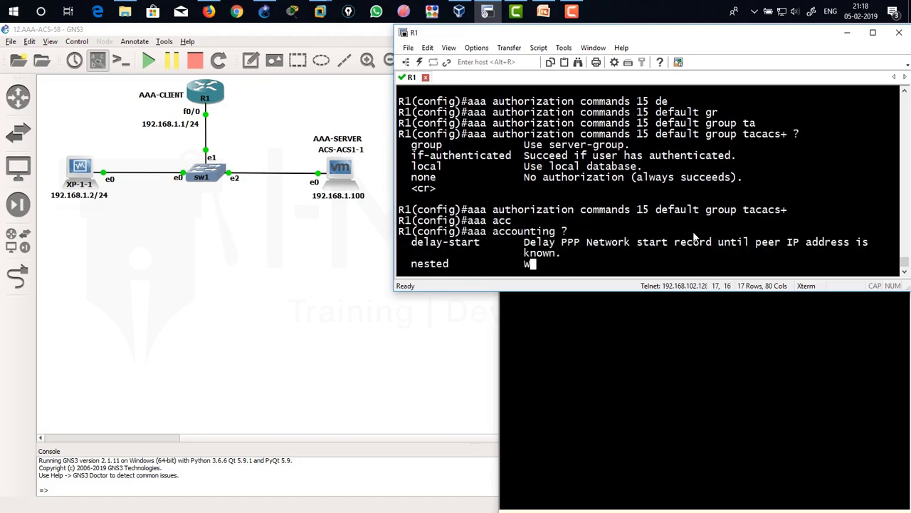
text(network)
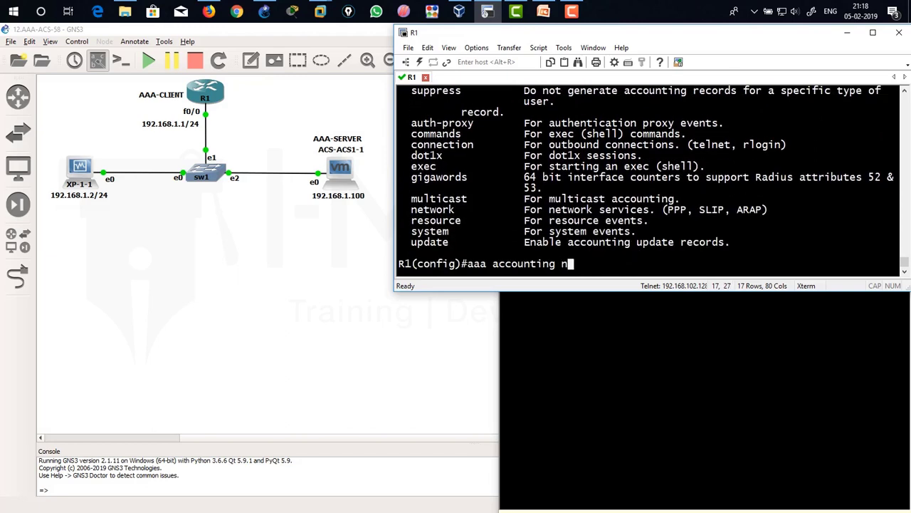
key(Tab)
text(?)
text(de)
key(Tab)
text(g)
key(Tab)
key(BackSpace)
text(s)
key(Tab)
text(tart-stop)
key(Tab)
text(?group t)
key(Tab)
text(ta)
key(Tab)
text(?)
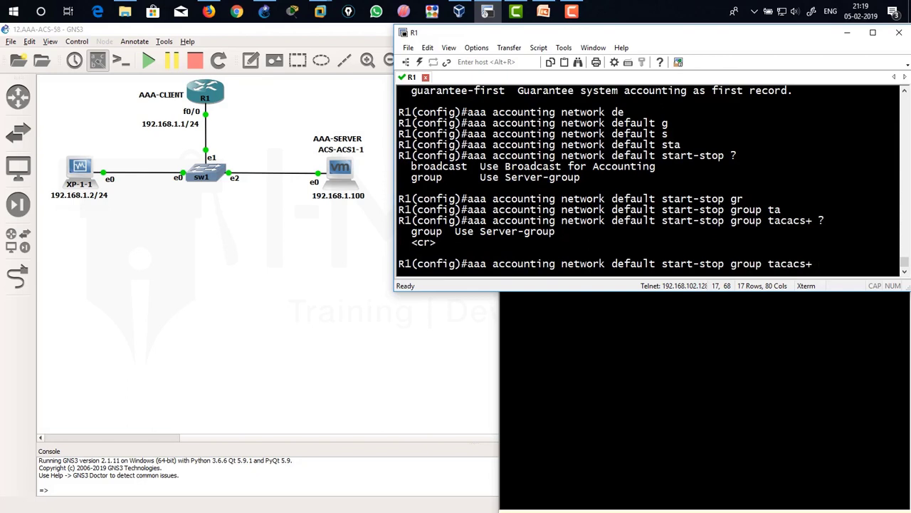
key(Return)
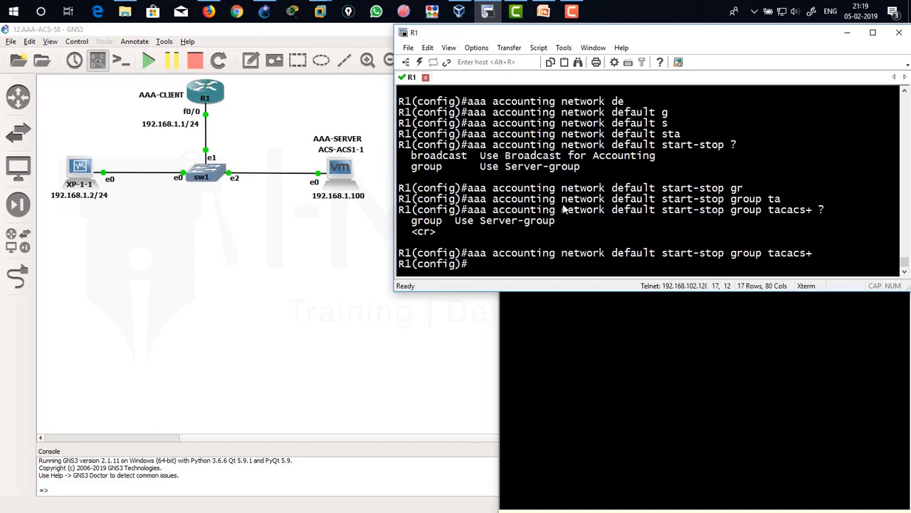
Start another 'aaa accounting' command and list the available accounting types with ?
text(aa acco)
key(Tab)
text(?)
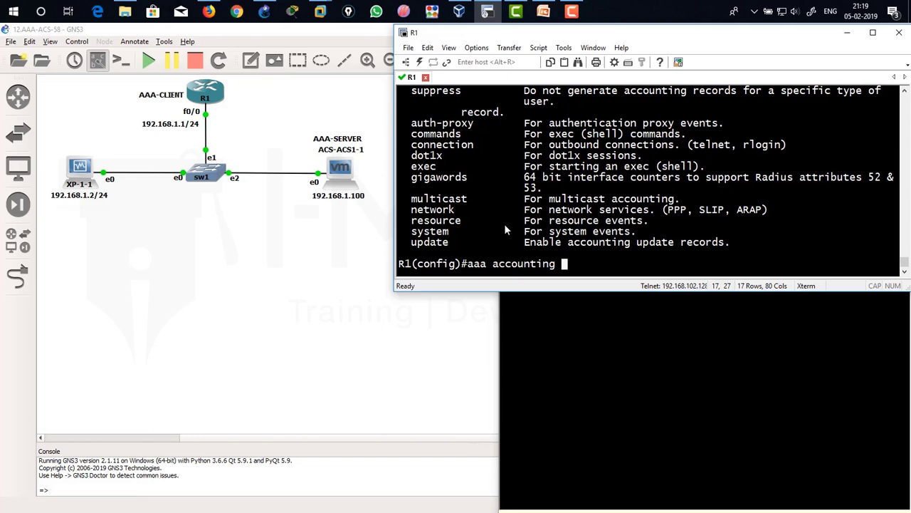
Complete and apply 'aaa accounting commands 15 default start-stop group tacacs+' on R1.
text(comm)
key(Tab)
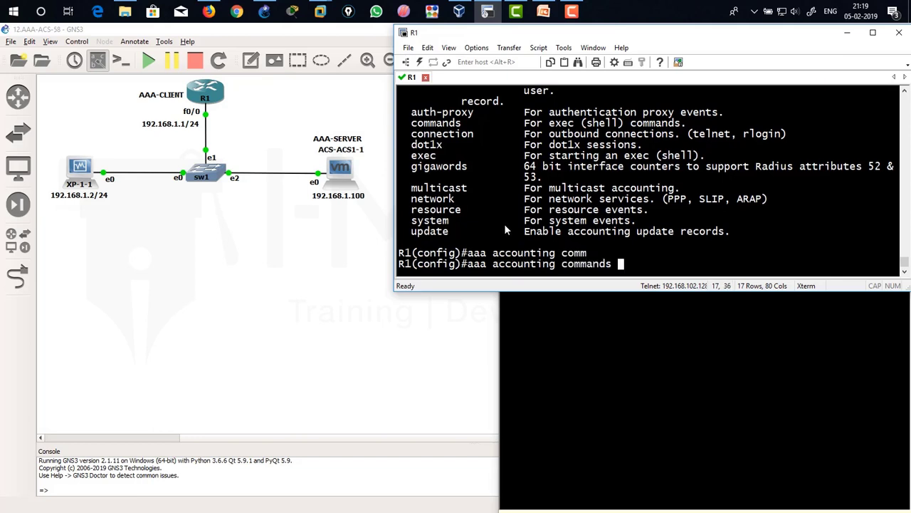
text(?)
text(15 ?)
text(de)
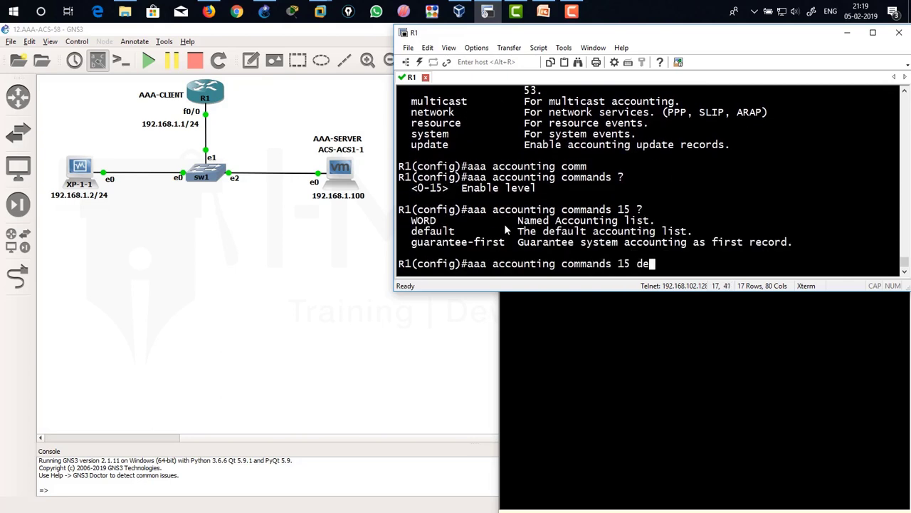
key(Tab)
text(?)
text(star)
key(Tab)
text(?)
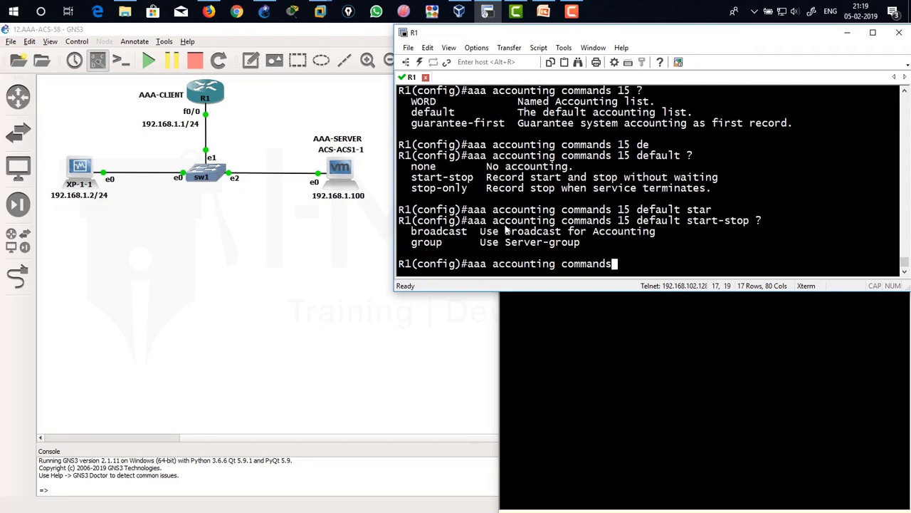
text(g)
key(Tab)
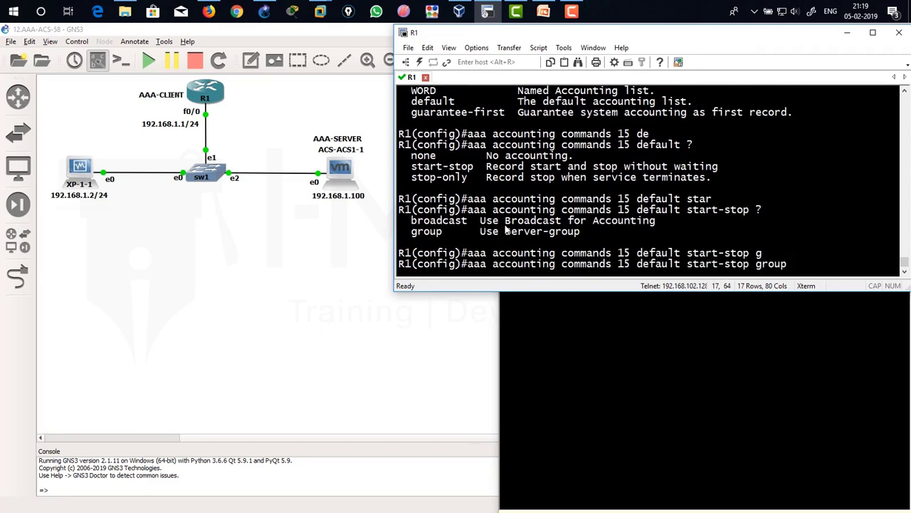
text(ta)
key(Tab)
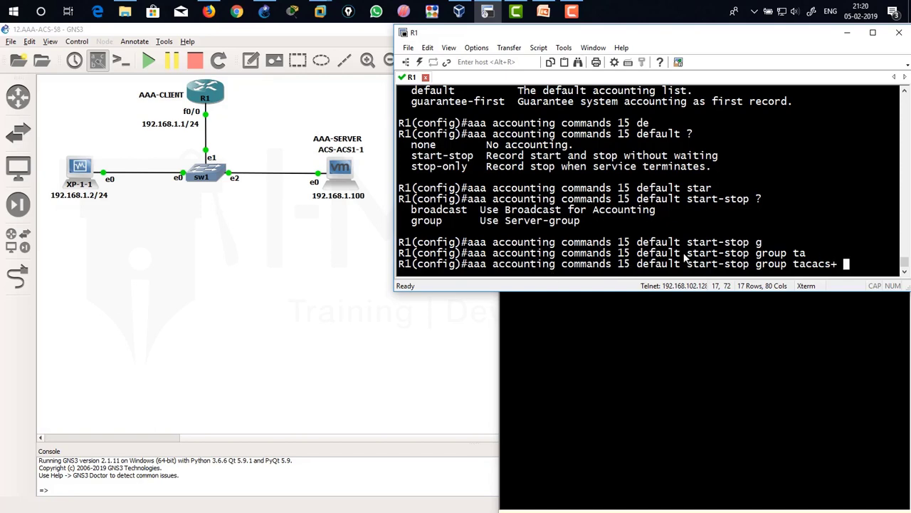
key(Return)
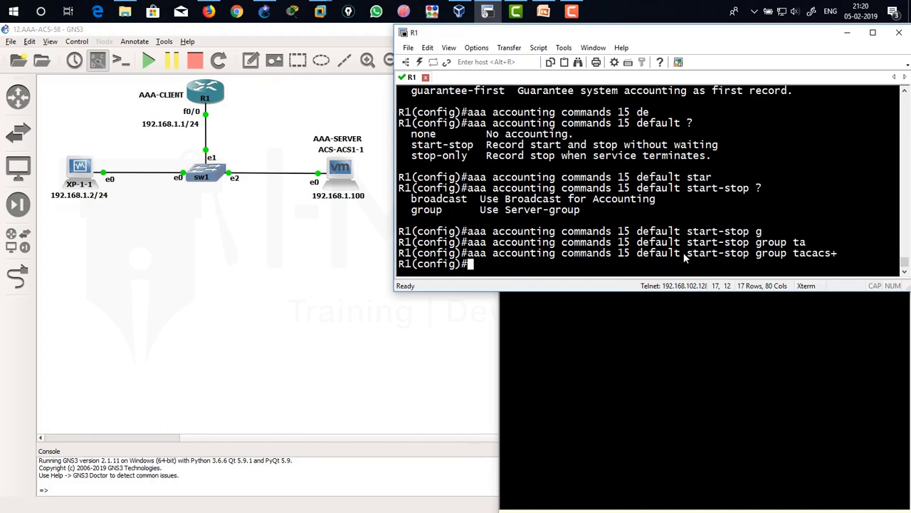
text(do sh hist)
key(Return)
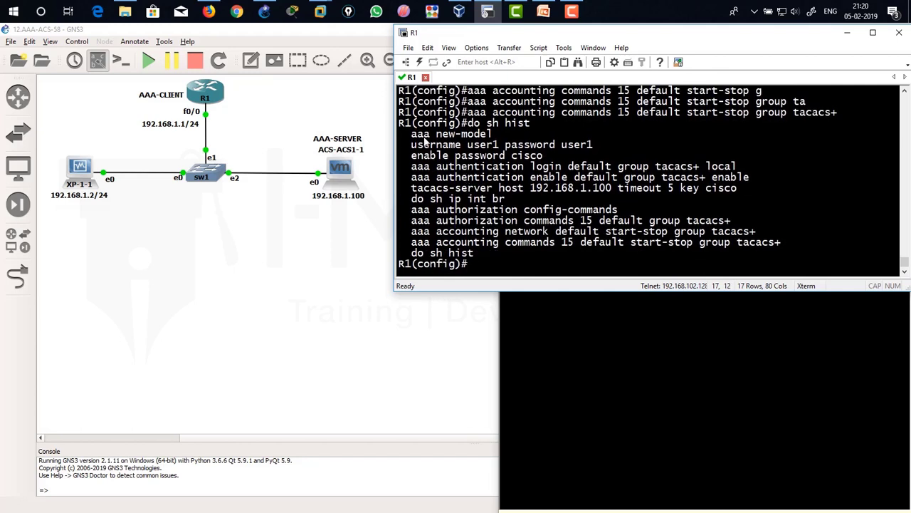
drag(415, 139, 496, 143)
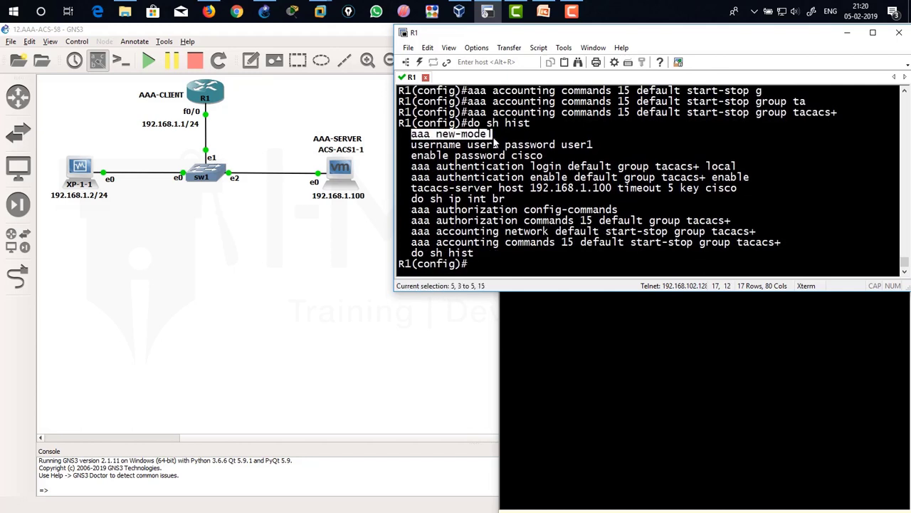
click(384, 152)
click(479, 14)
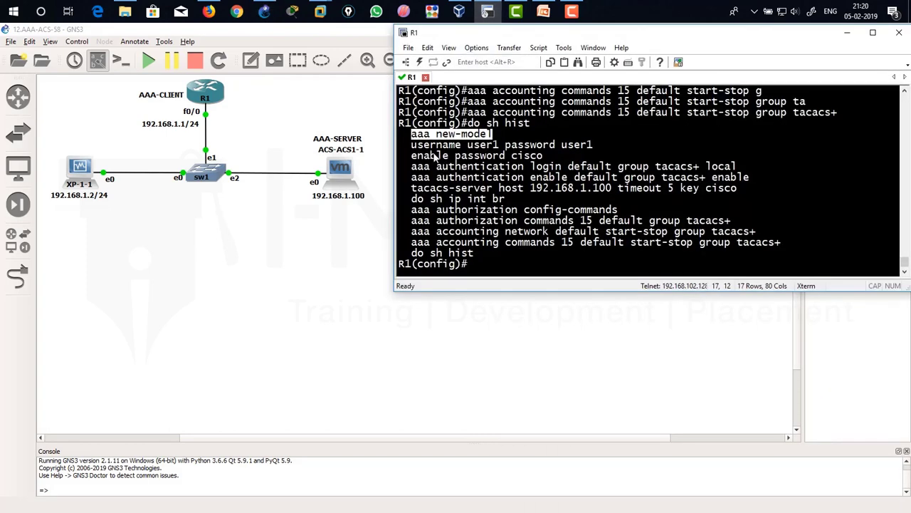
drag(412, 145, 595, 146)
click(509, 147)
drag(413, 145, 595, 146)
drag(412, 157, 545, 160)
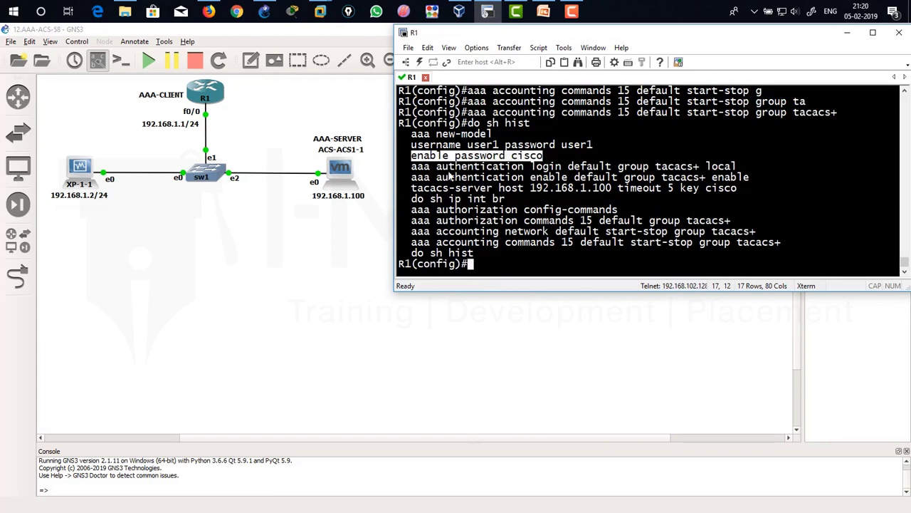
drag(407, 145, 578, 158)
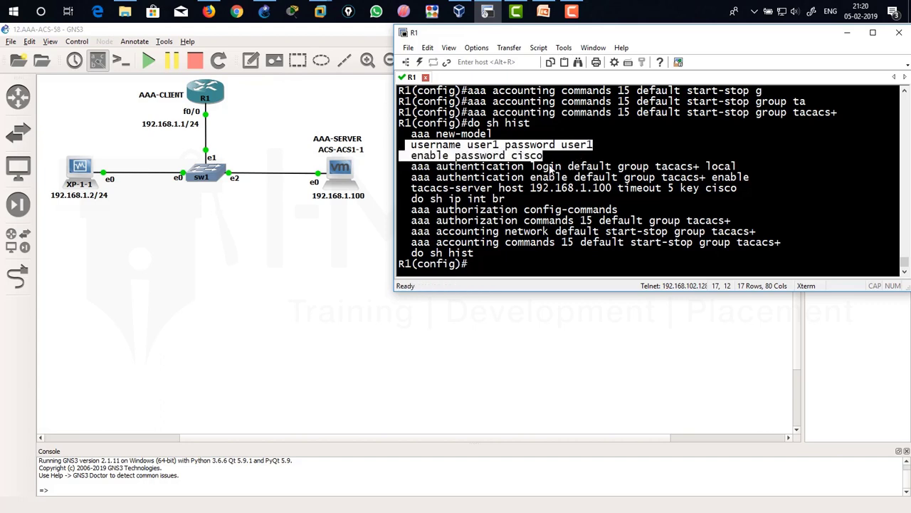
drag(407, 168, 736, 169)
click(486, 178)
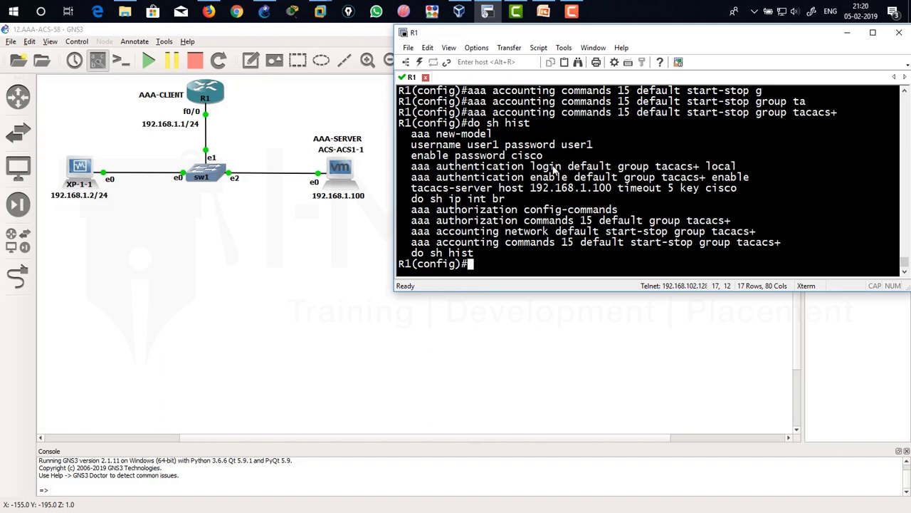
drag(655, 169, 701, 169)
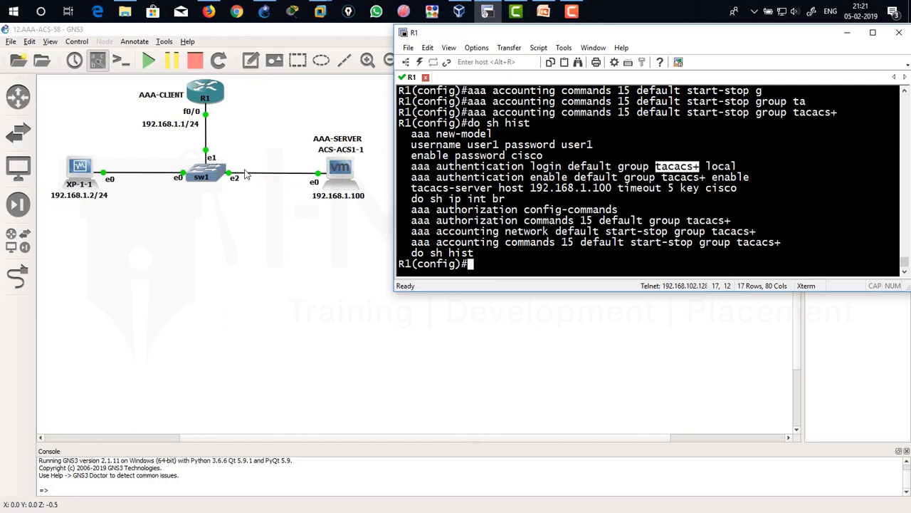
drag(707, 169, 740, 169)
drag(410, 144, 544, 157)
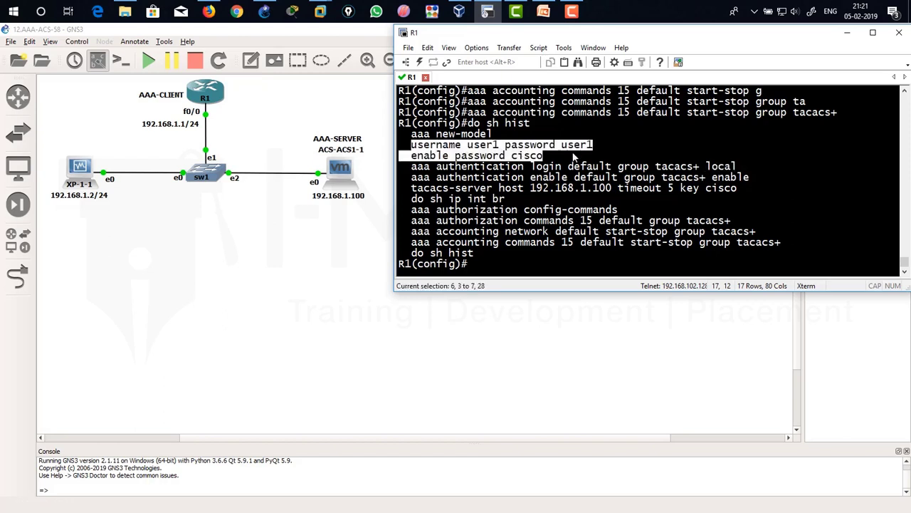
drag(407, 178, 569, 183)
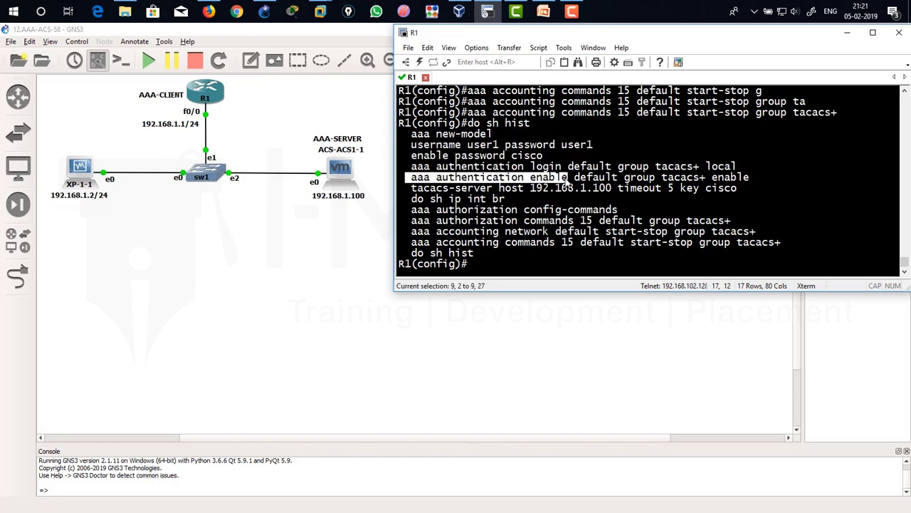
drag(656, 178, 707, 179)
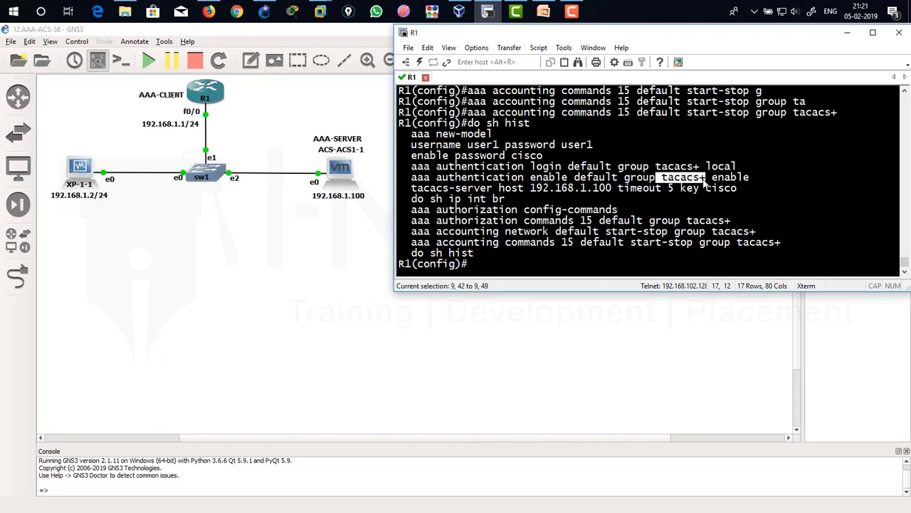
drag(655, 179, 705, 183)
click(663, 182)
drag(662, 182, 751, 180)
click(709, 185)
drag(408, 155, 559, 162)
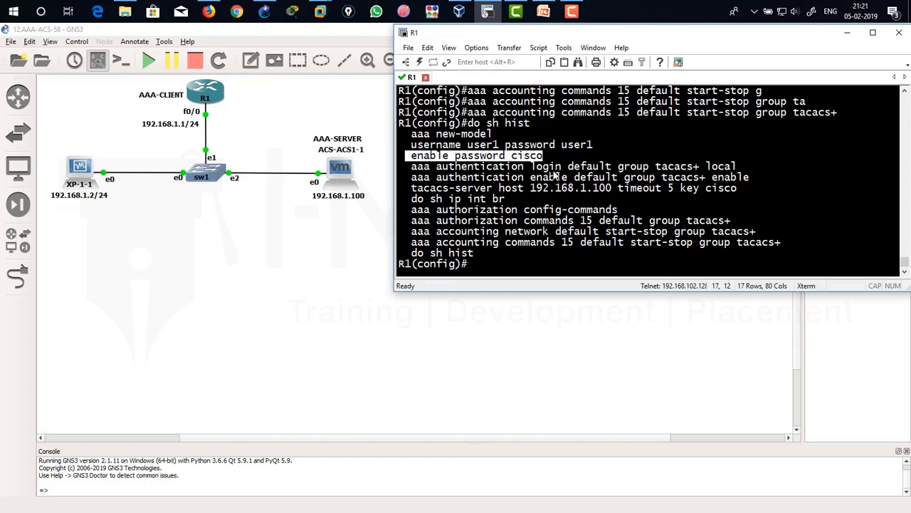
drag(407, 188, 616, 189)
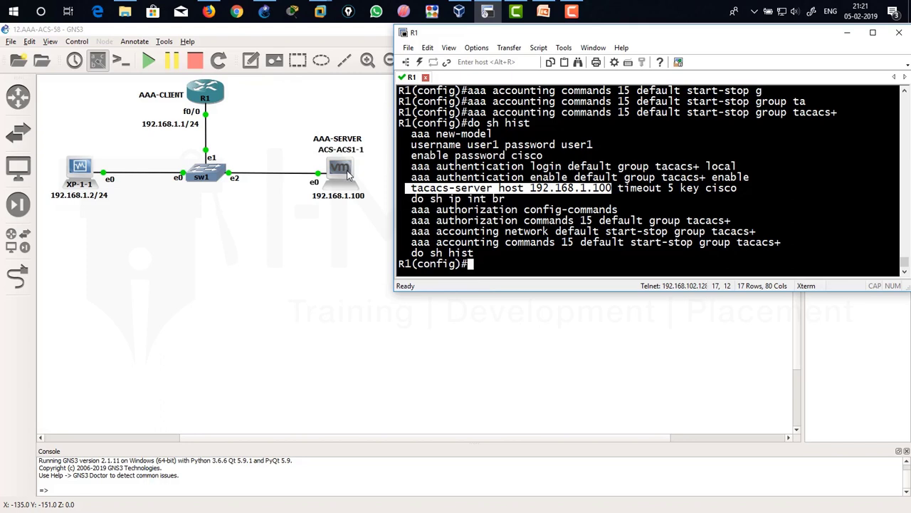
click(502, 192)
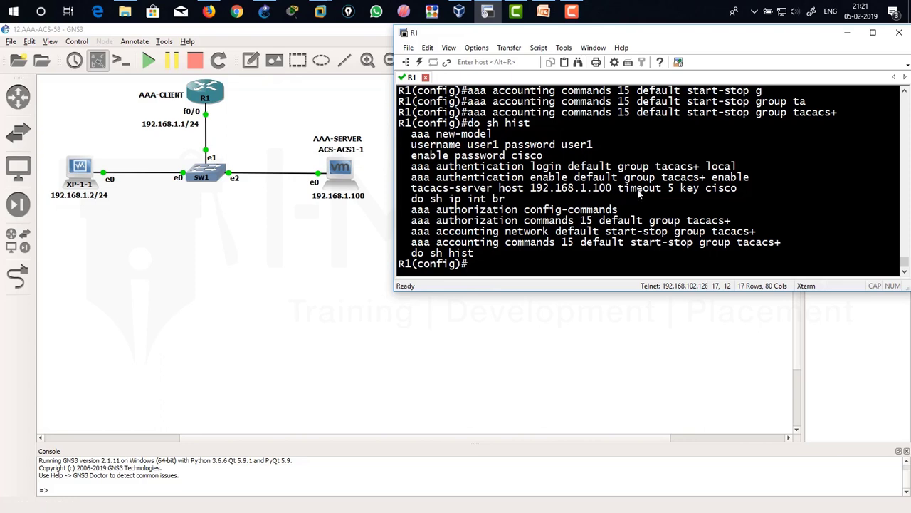
drag(620, 189, 673, 190)
drag(620, 189, 738, 188)
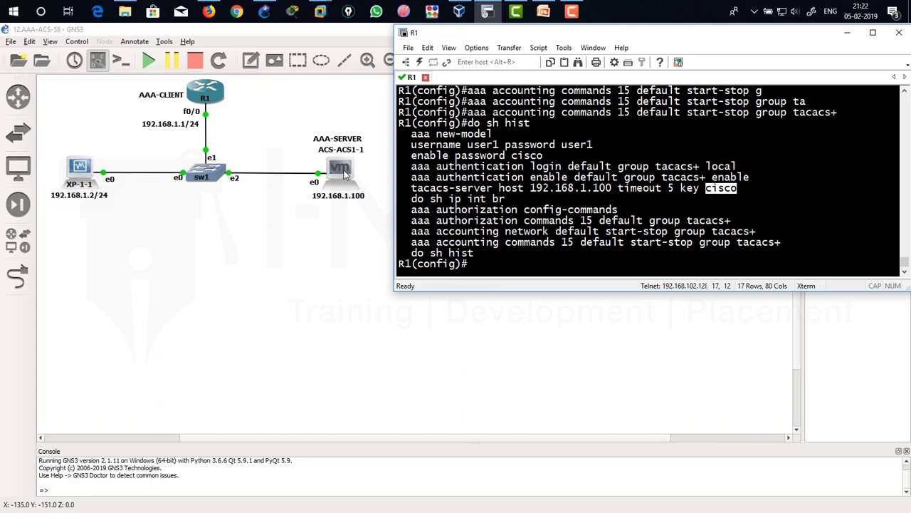
drag(412, 210, 621, 212)
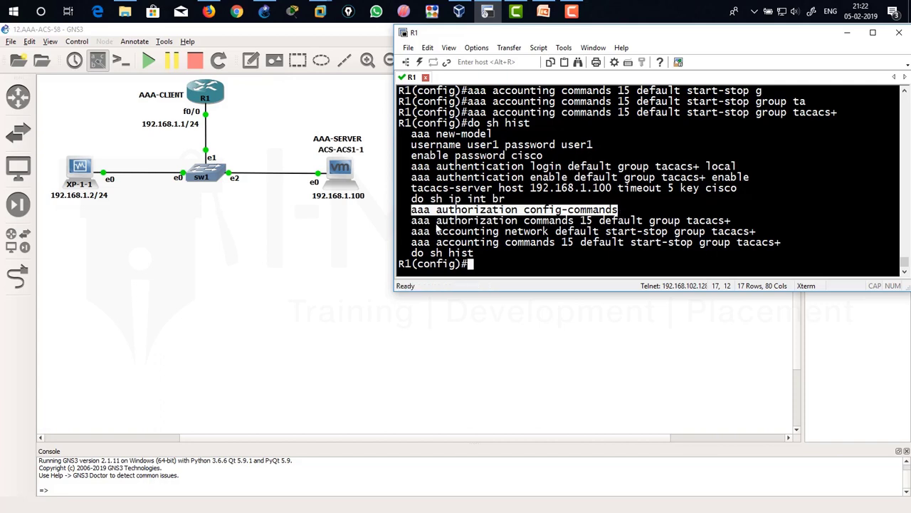
drag(413, 221, 738, 222)
click(570, 225)
drag(431, 223, 595, 225)
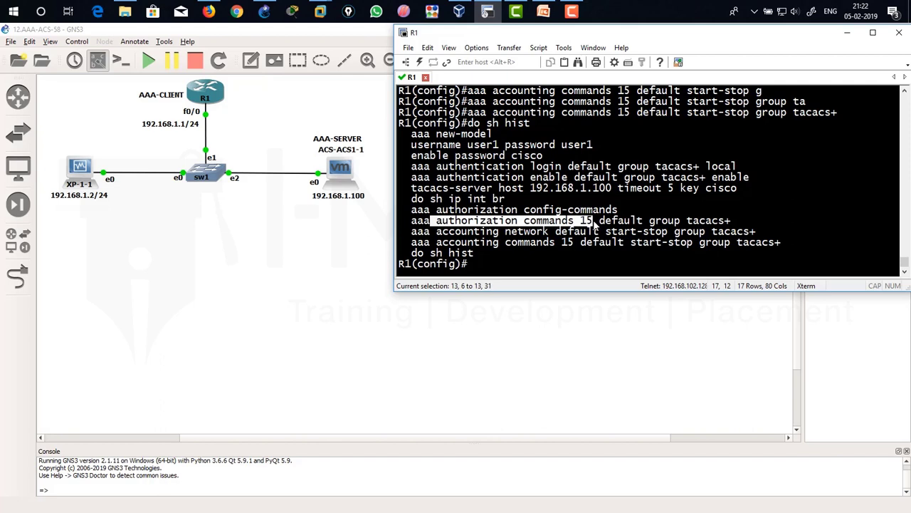
drag(600, 222, 734, 221)
drag(414, 237, 746, 245)
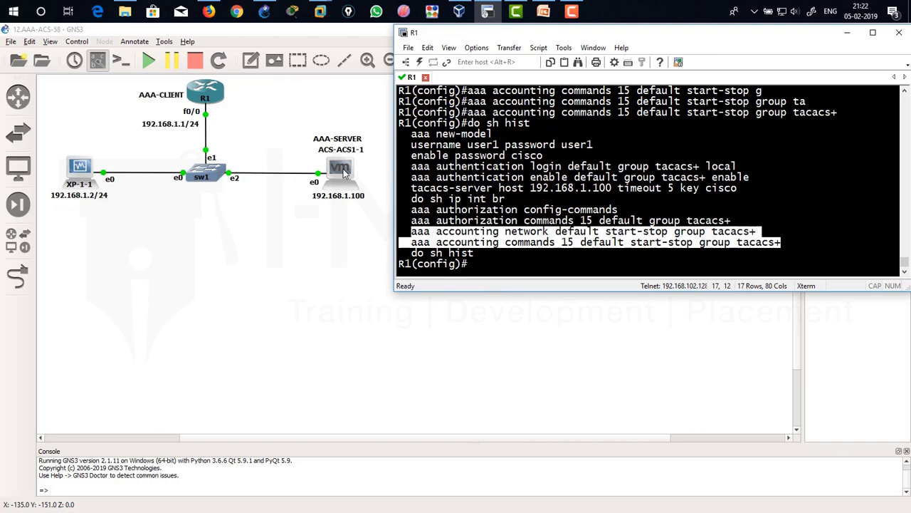
Switch to the Windows XP VM, move the Telnet window aside, and restore the Cisco Secure ACS browser.
click(462, 13)
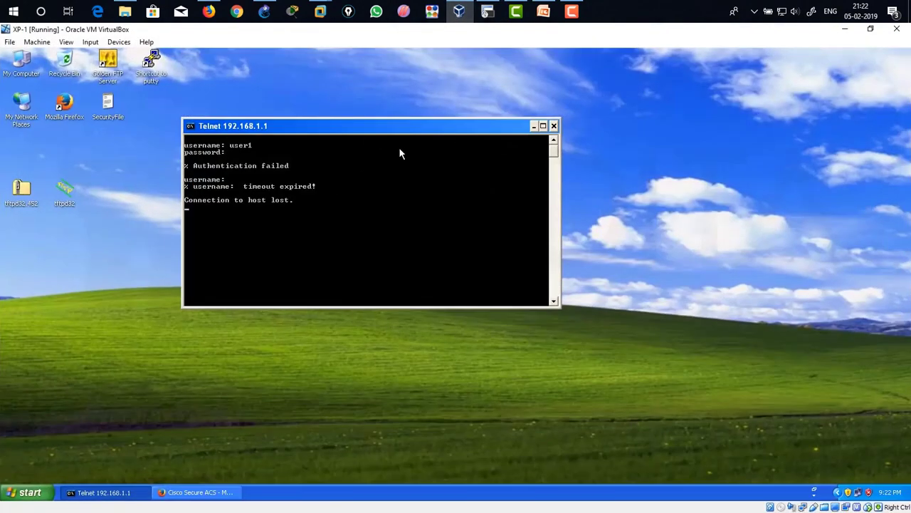
drag(425, 127, 467, 102)
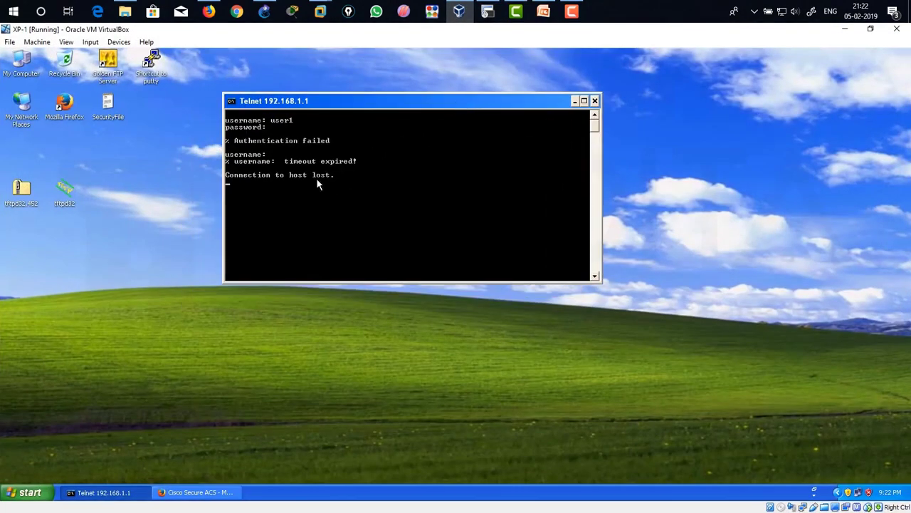
click(168, 497)
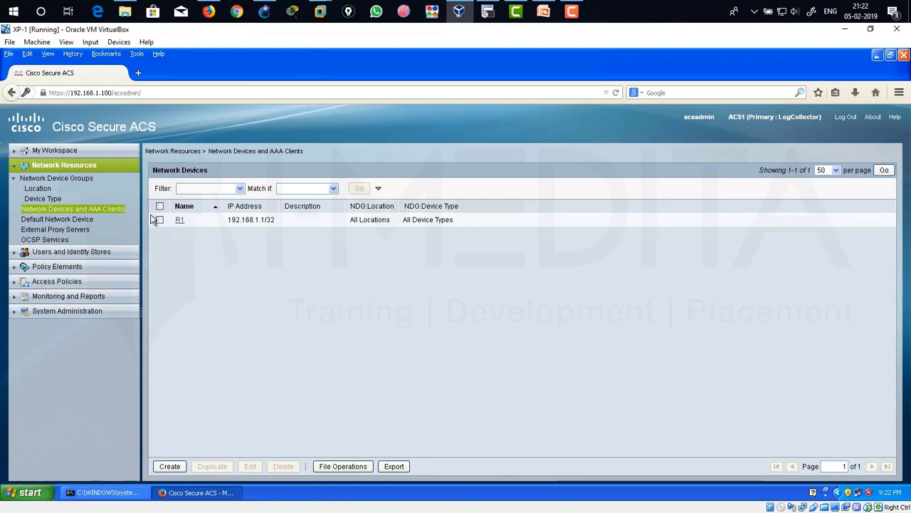
Go to Users and Identity Stores > Internal Identity Stores > Users and start a new user.
click(15, 168)
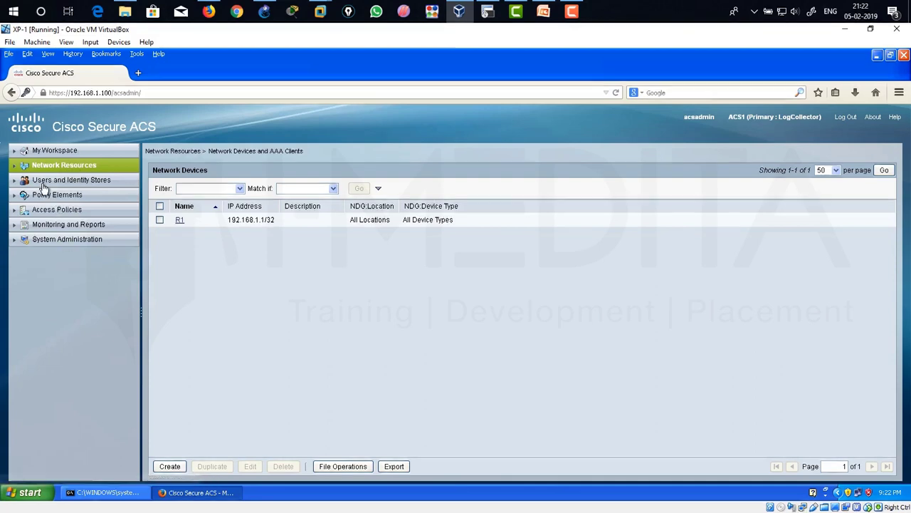
click(41, 182)
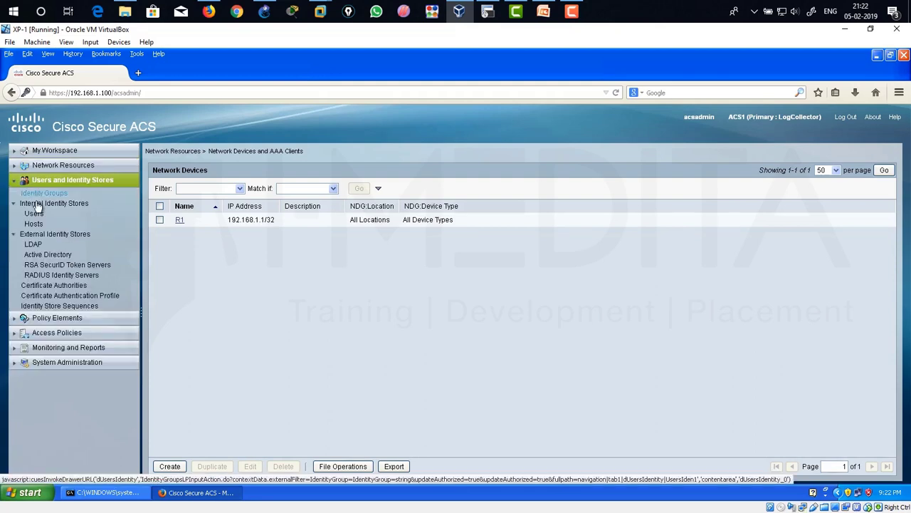
click(34, 214)
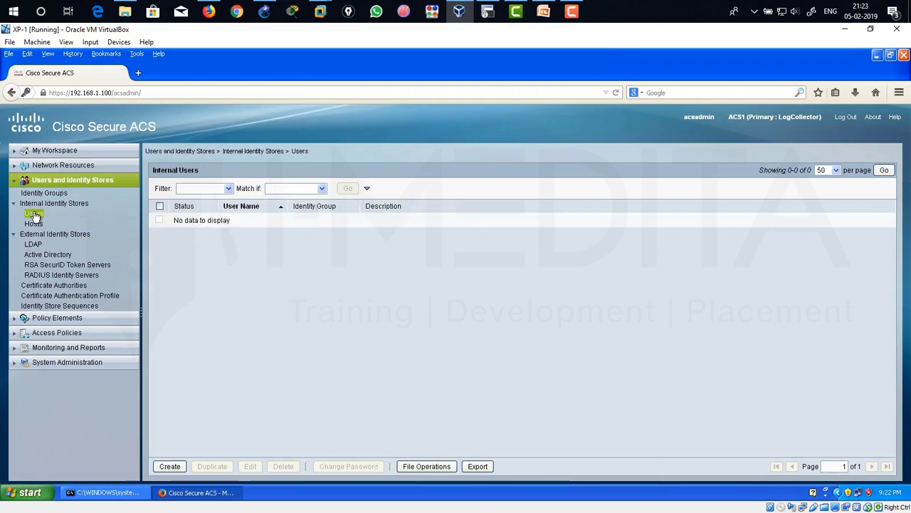
click(170, 467)
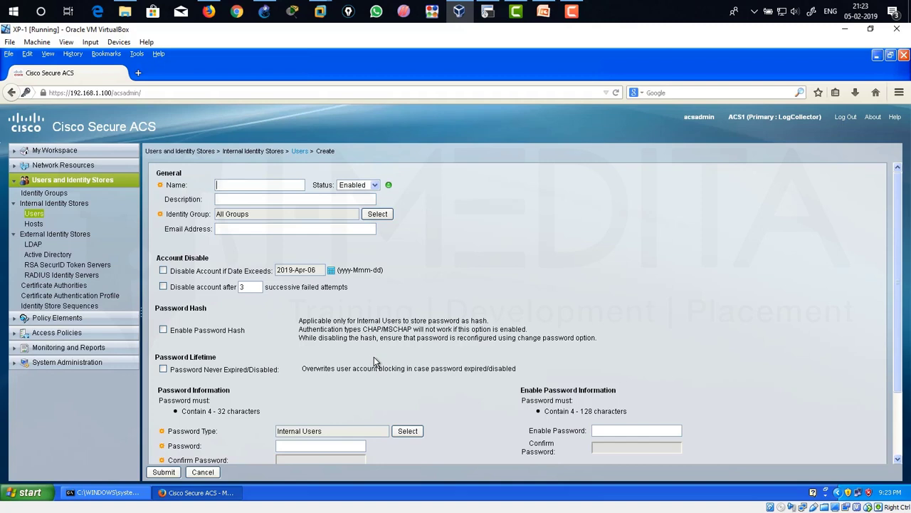
Name the user aaa1, enter its login and enable passwords, and submit.
text(aaa1)
scroll(277, 353, down, 2)
click(284, 394)
text(aaaa)
key(Tab)
text(aaaa)
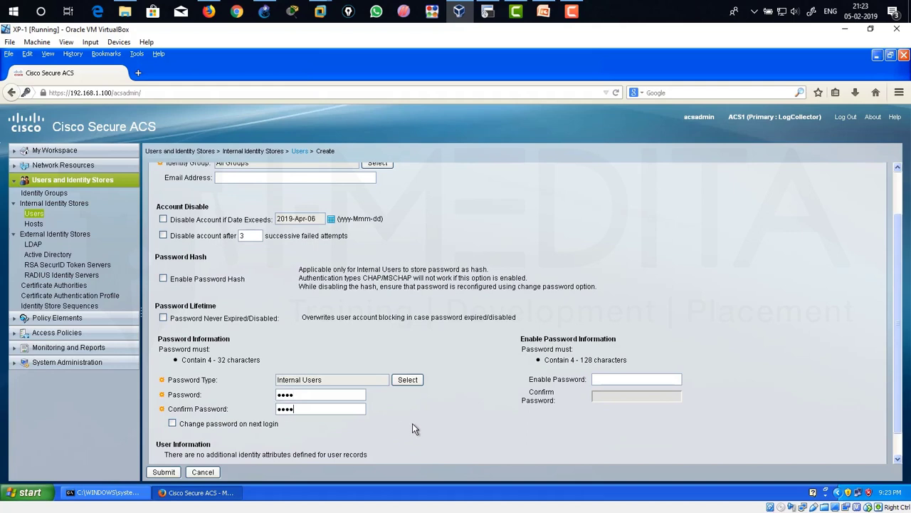
click(591, 384)
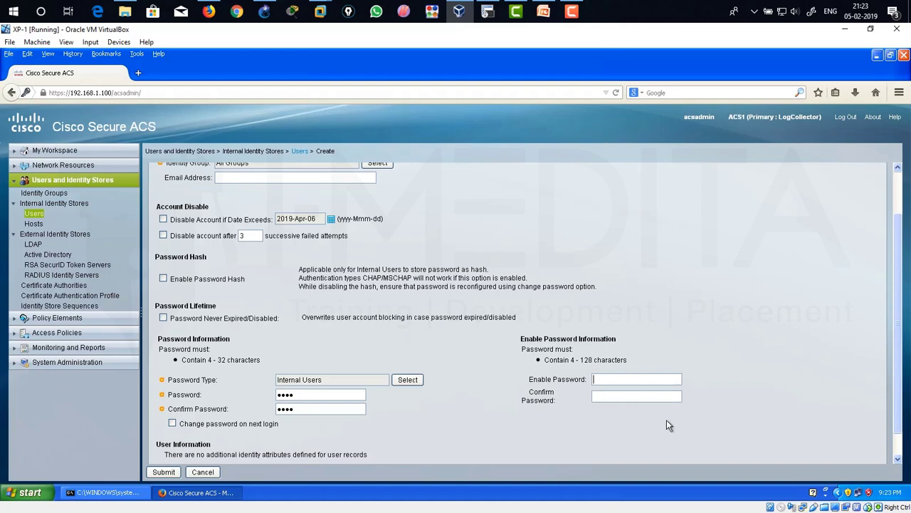
text(cisc)
click(648, 399)
text(cisc)
scroll(370, 420, down, 1)
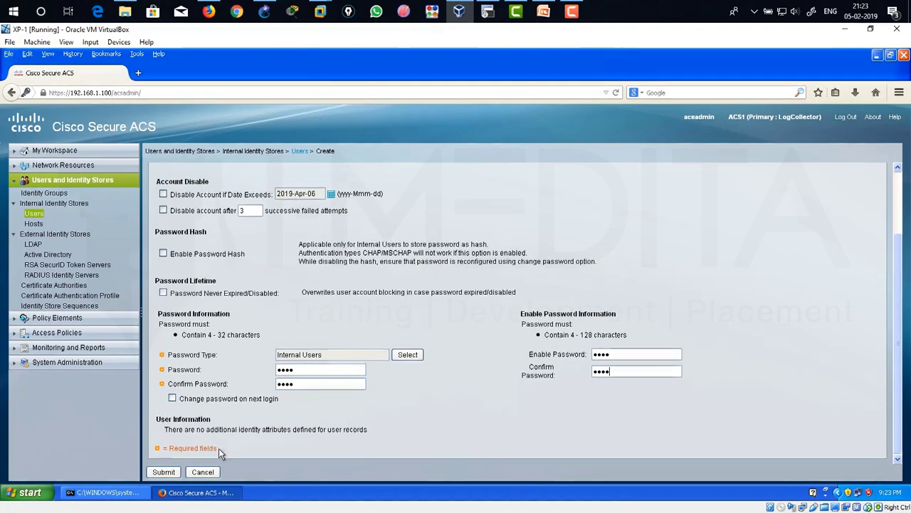
click(163, 472)
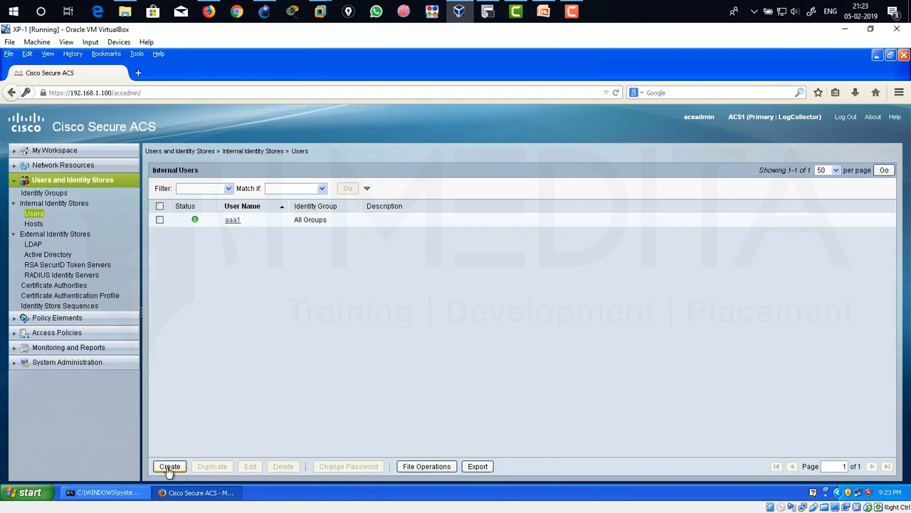
Create internal user aaa2 with a login password and an enable password, and submit it.
click(169, 467)
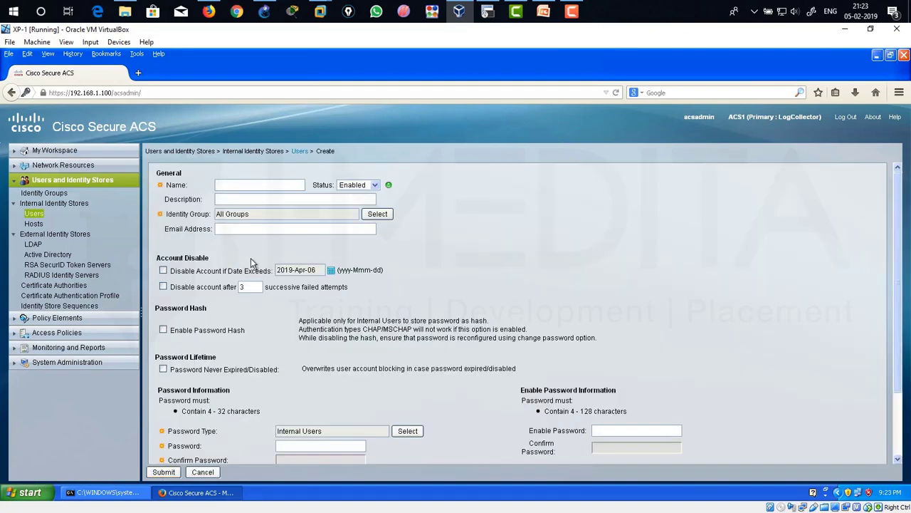
text(aaa2)
scroll(278, 420, down, 2)
click(306, 369)
text(1234)
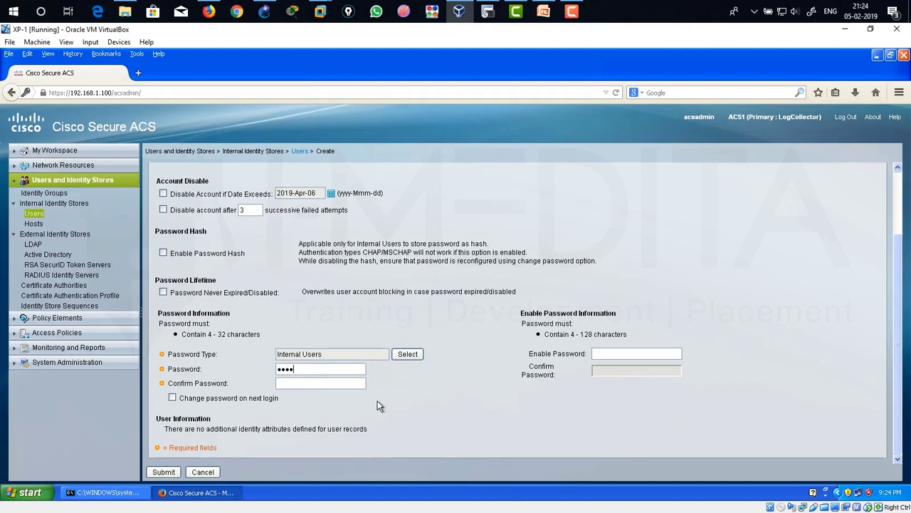
text(1234)
click(613, 356)
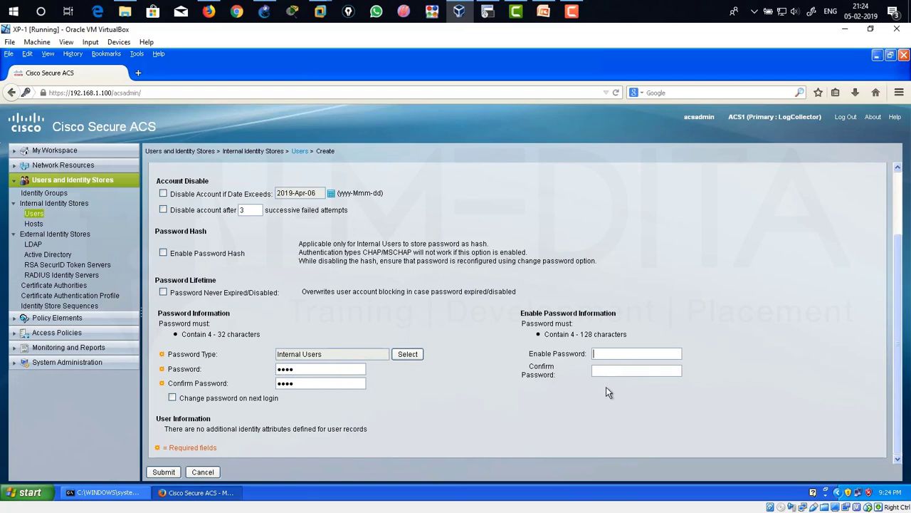
text(12341234)
click(163, 472)
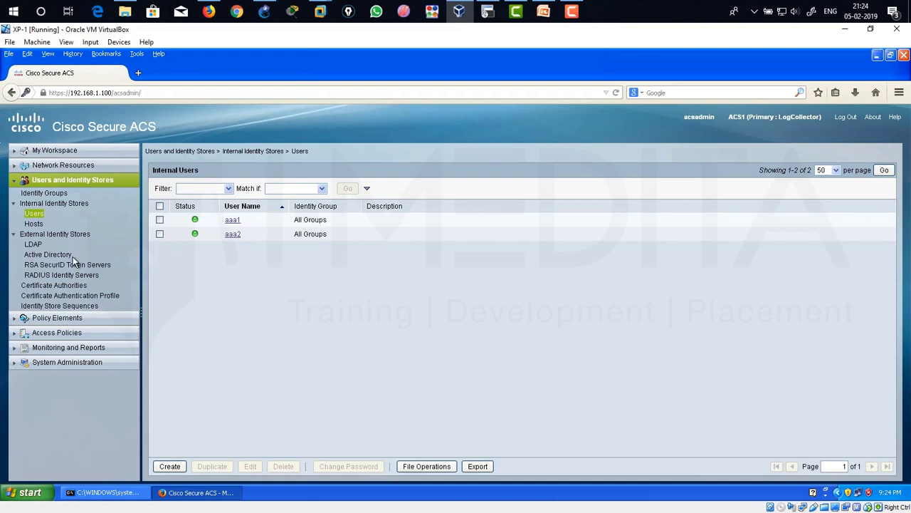
Under Policy Elements > Device Administration > Shell Profiles, create profile a1shell and show its Common Tasks.
click(17, 180)
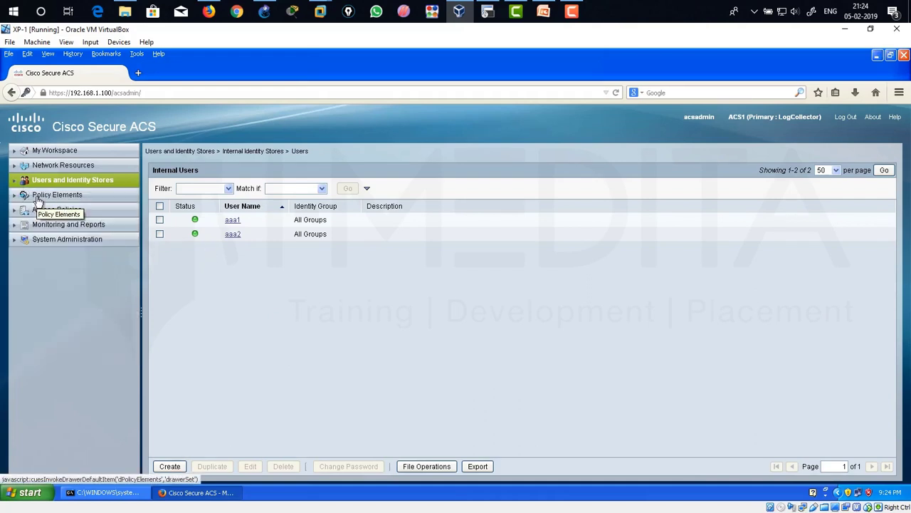
click(39, 198)
click(39, 270)
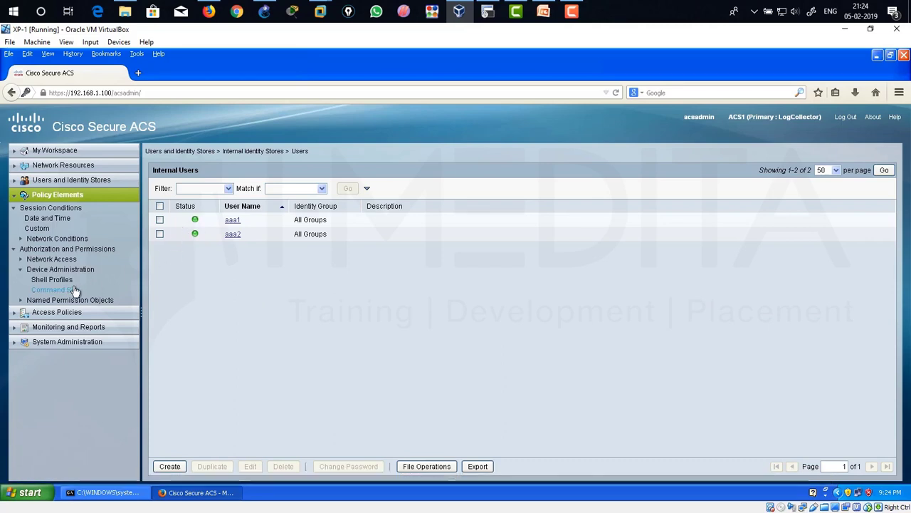
click(61, 281)
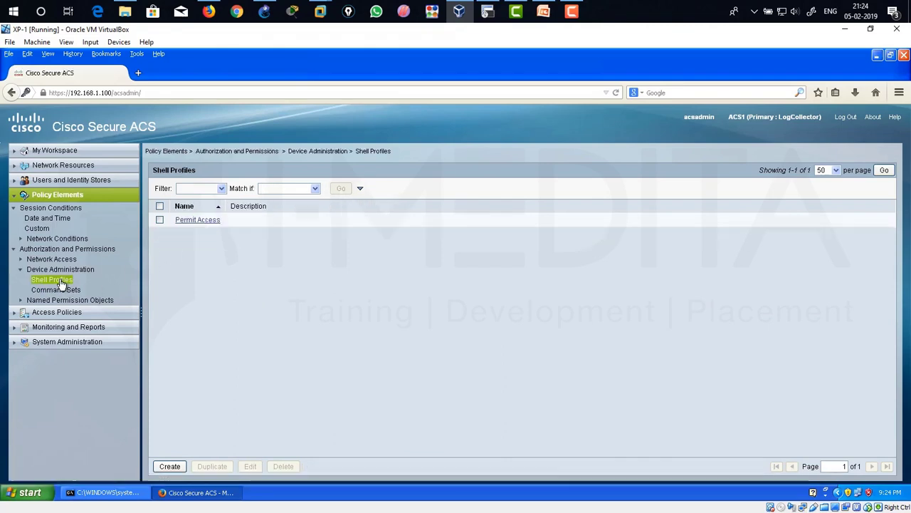
click(174, 468)
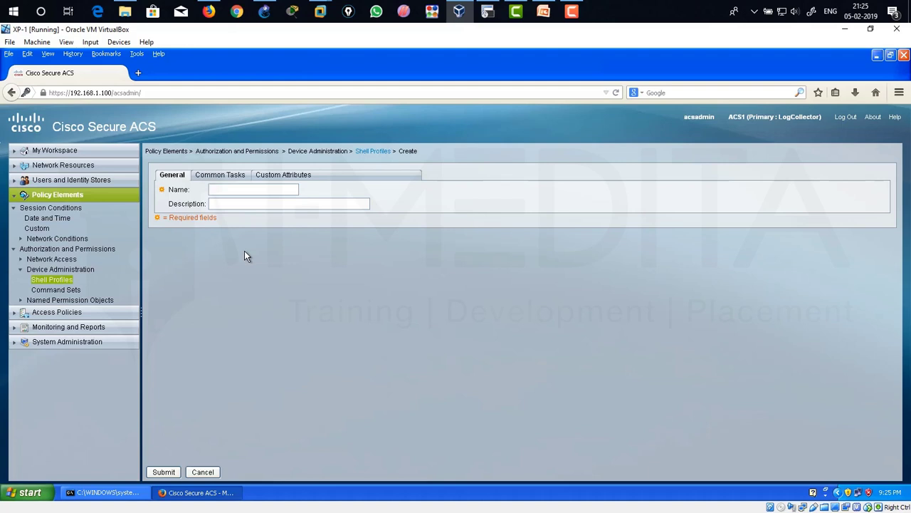
text(a)
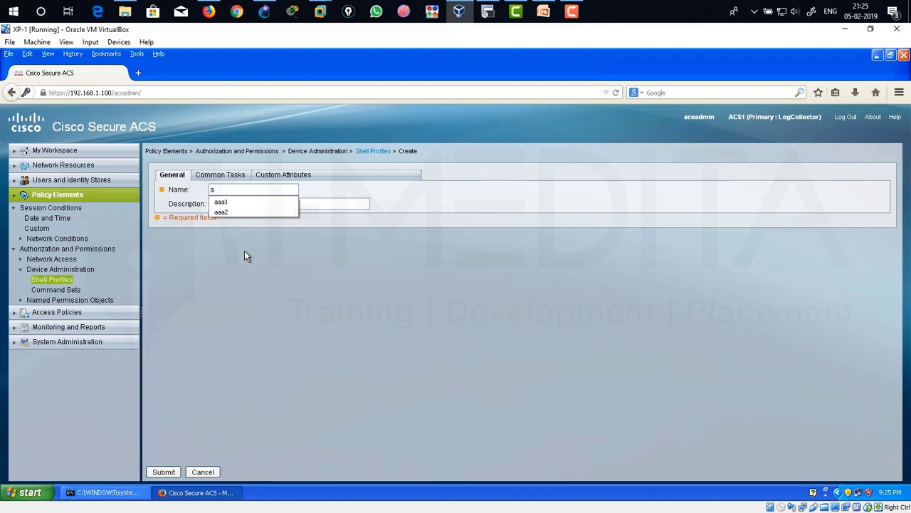
text(1shell)
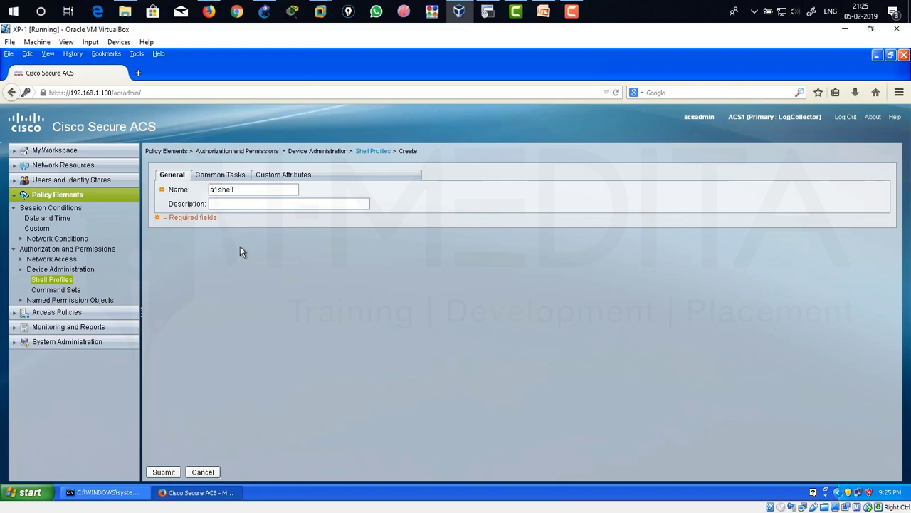
click(231, 181)
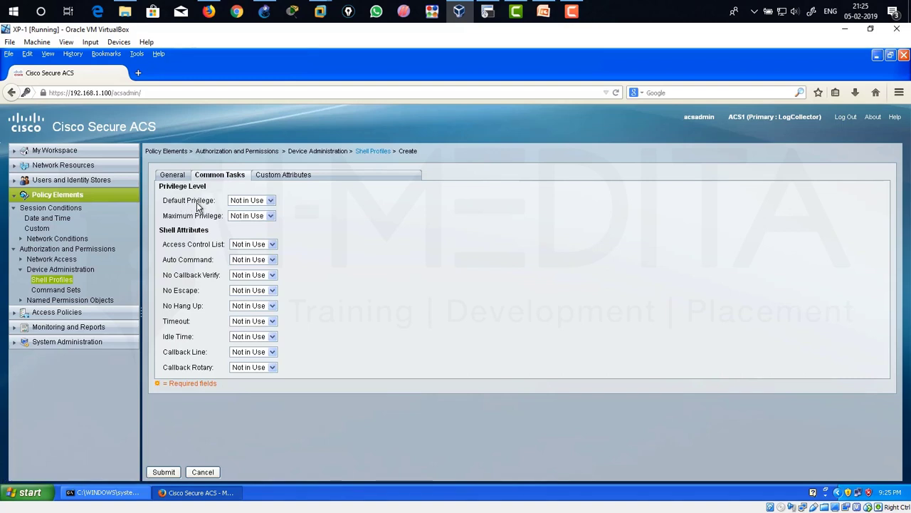
Set a1shell's Default Privilege to Static with value 0.
drag(171, 205, 267, 204)
click(268, 203)
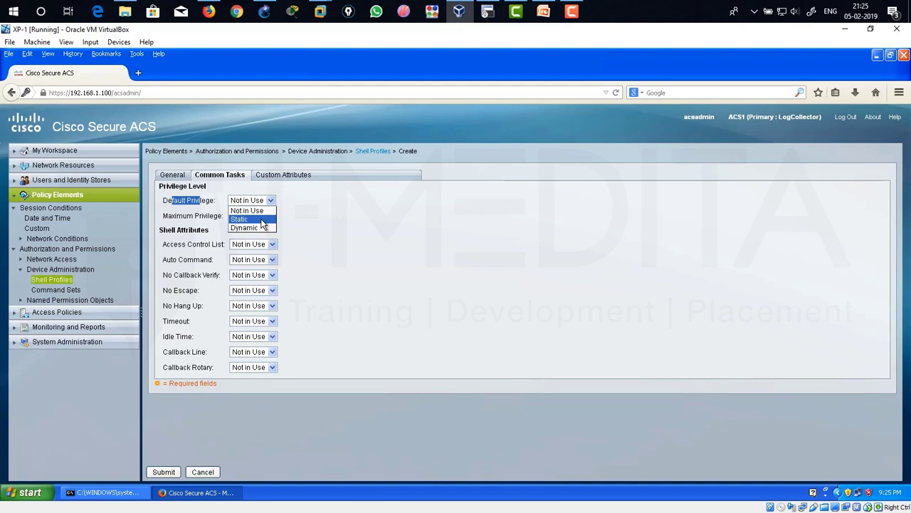
click(242, 219)
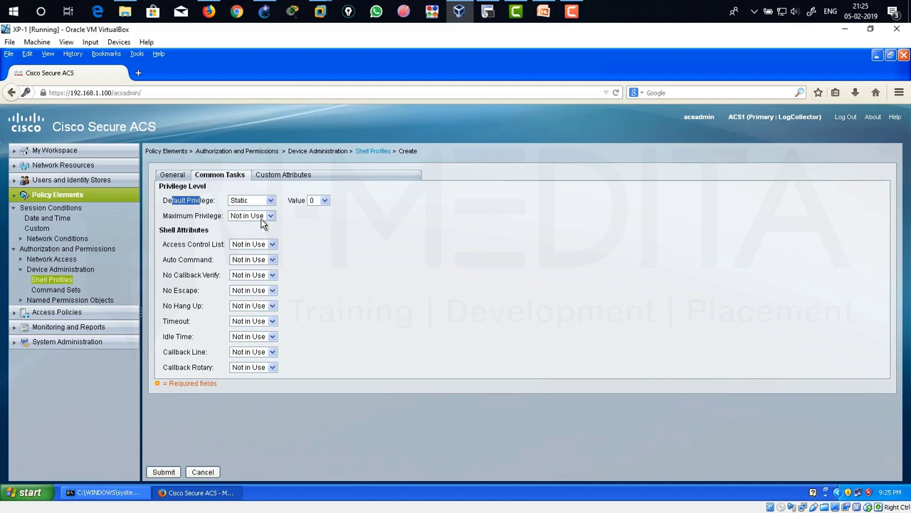
click(321, 202)
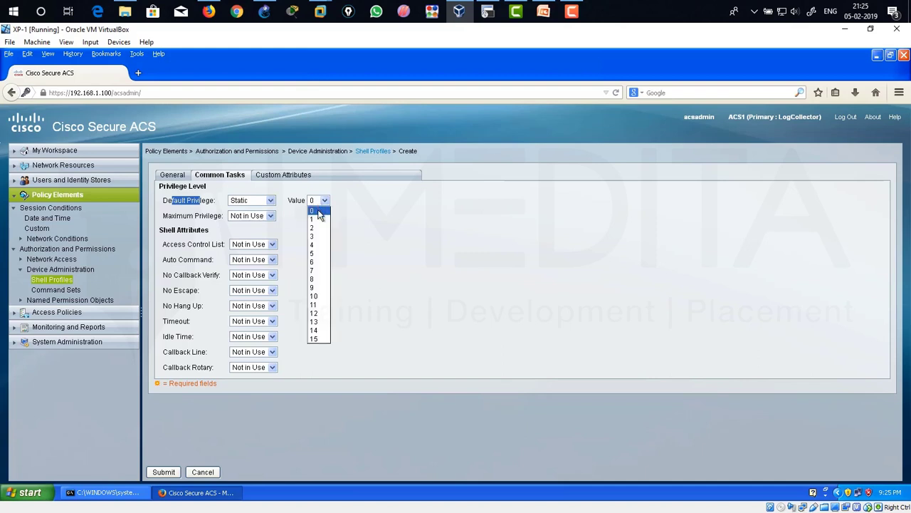
click(318, 212)
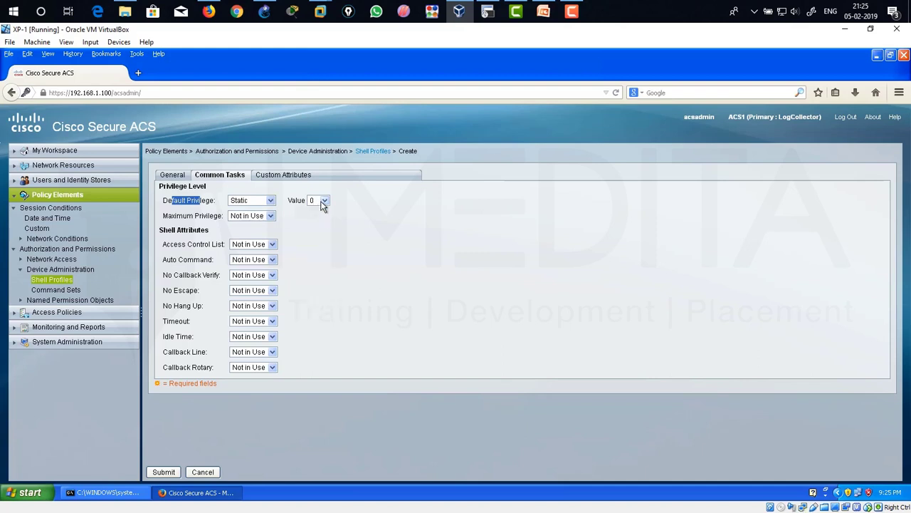
click(161, 204)
drag(161, 205, 224, 207)
drag(289, 205, 318, 207)
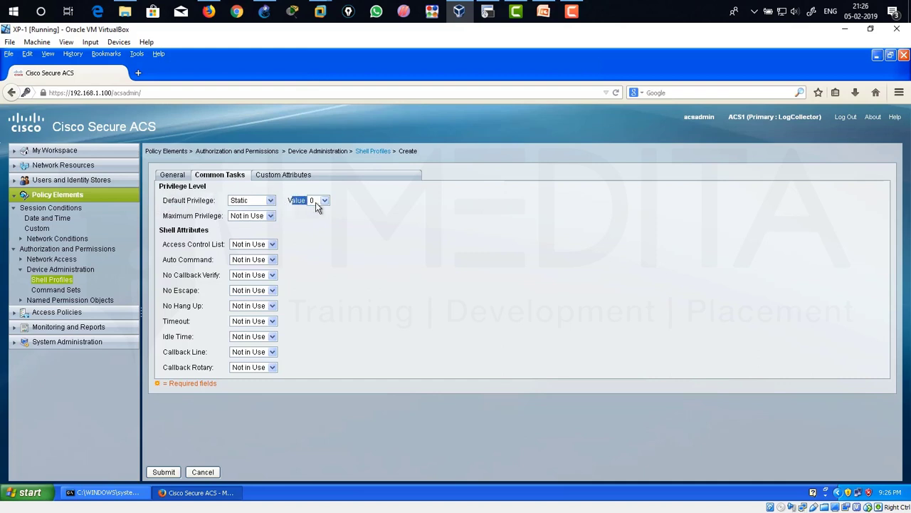
Set Maximum Privilege to Static with value 15 and submit the a1shell profile.
click(259, 216)
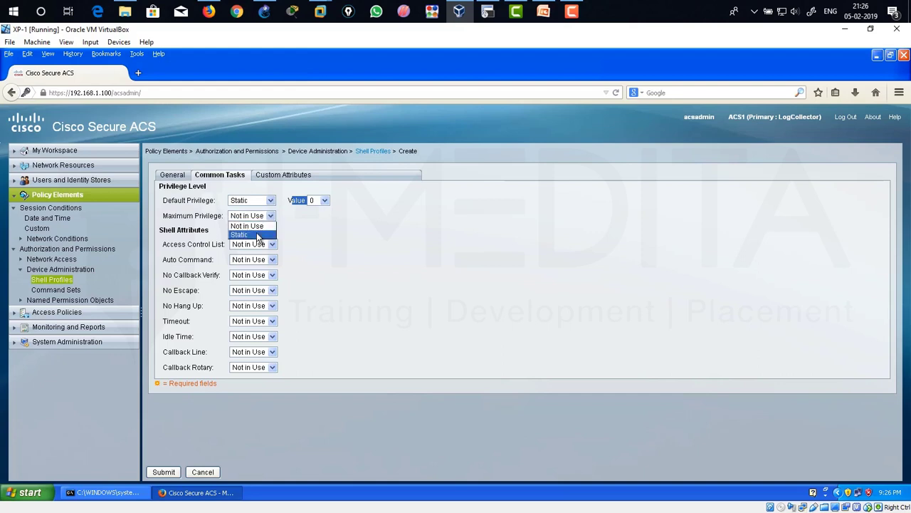
click(258, 236)
click(322, 218)
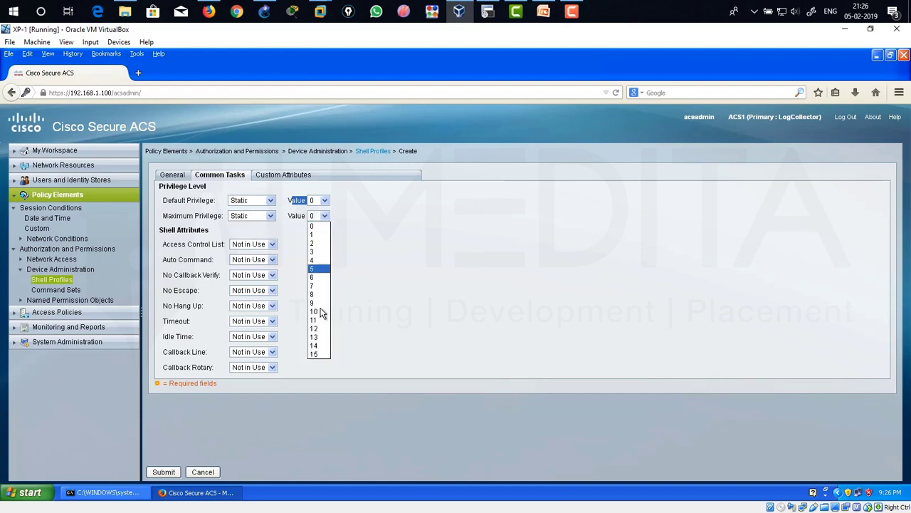
click(322, 356)
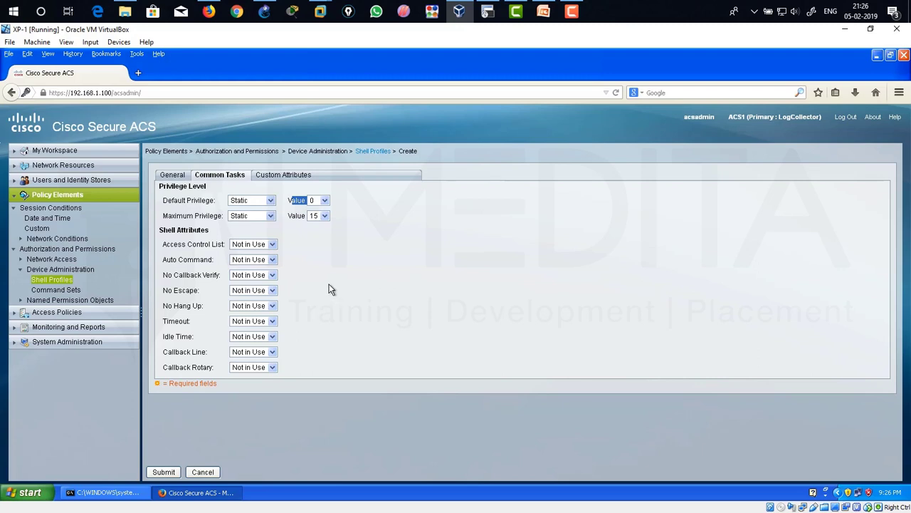
drag(163, 204, 215, 202)
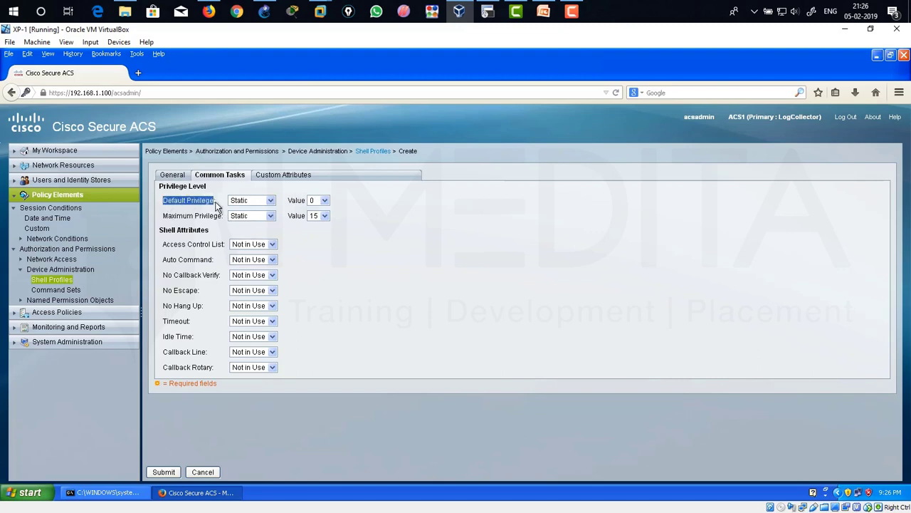
double_click(296, 202)
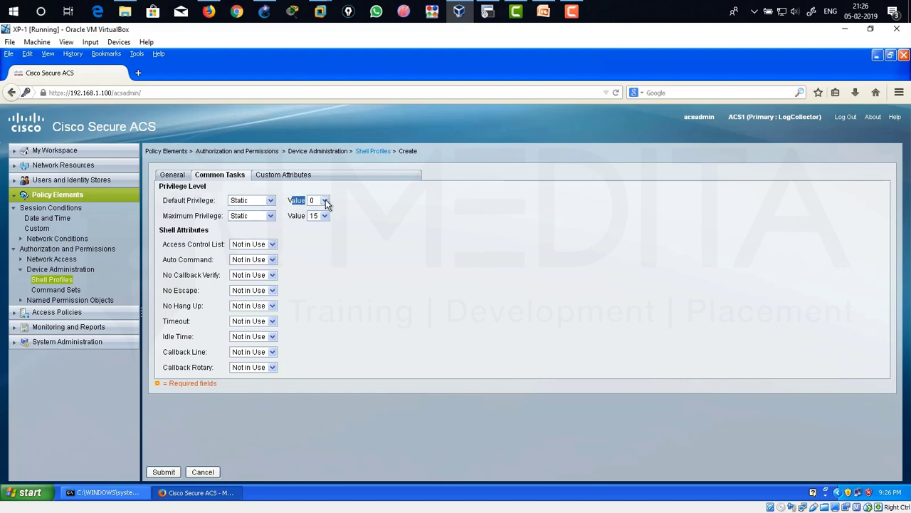
click(164, 473)
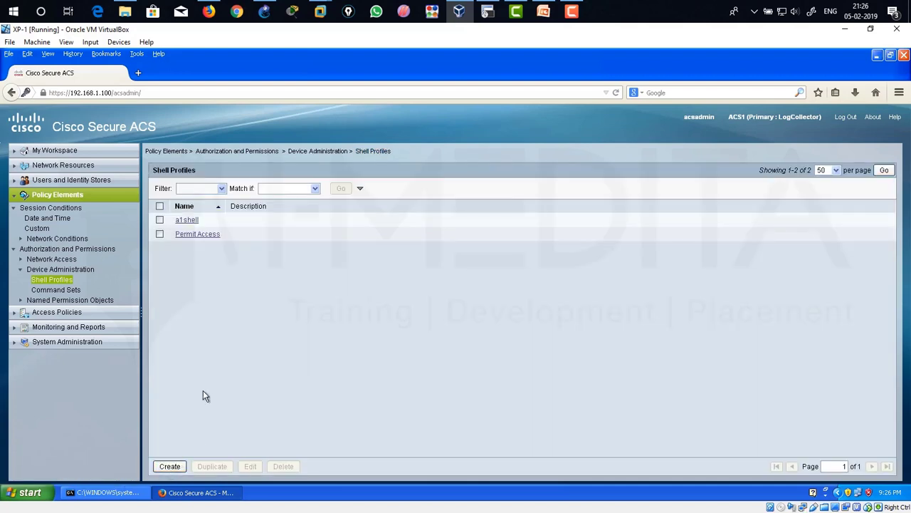
Create shell profile a2shell and set its Default Privilege to Static 0.
click(170, 467)
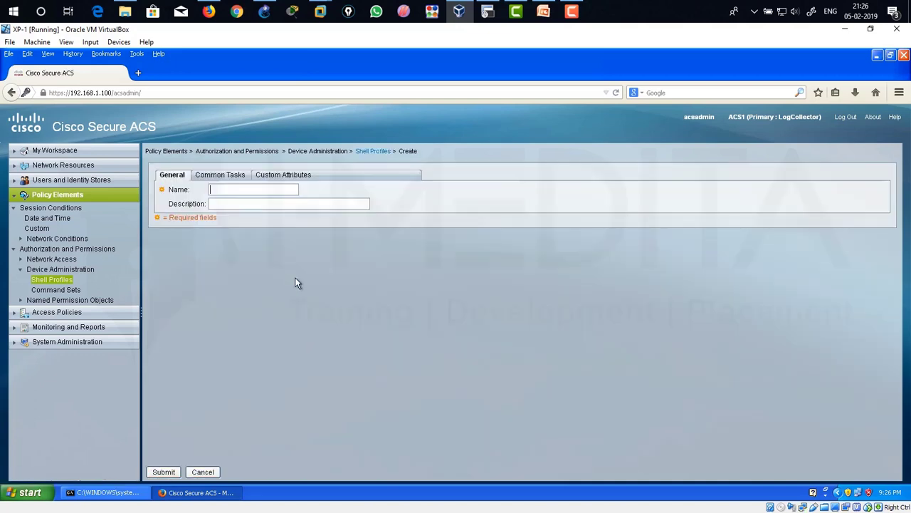
text(a2shell)
click(230, 177)
click(246, 200)
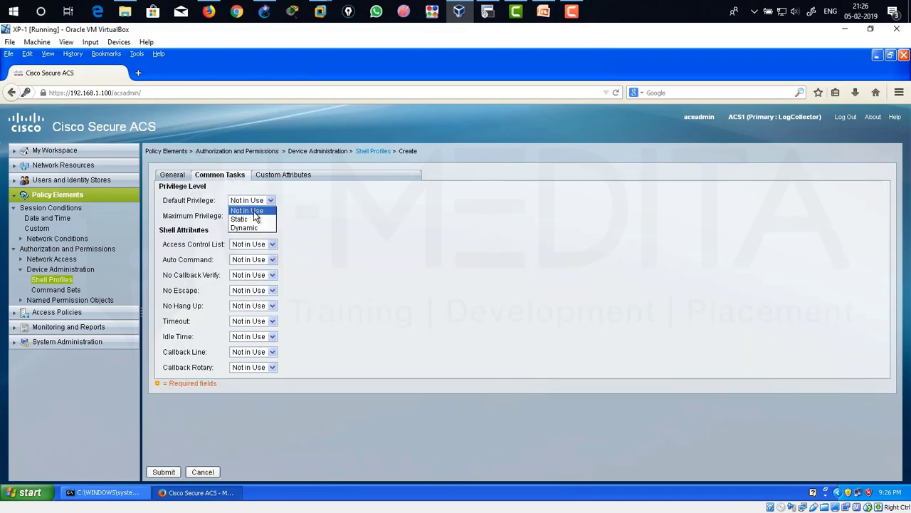
click(240, 218)
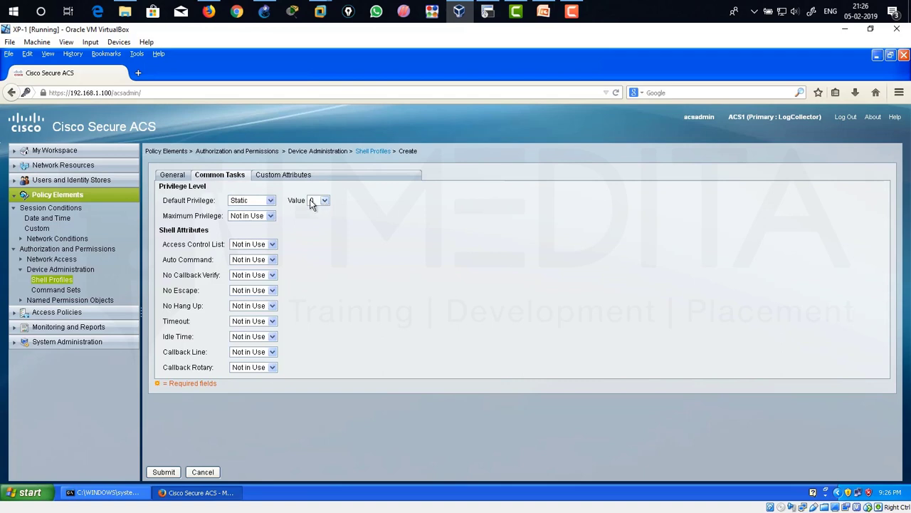
Set a2shell's Maximum Privilege to Static 15, submit it, and open the Command Sets list.
click(269, 215)
click(246, 234)
click(318, 216)
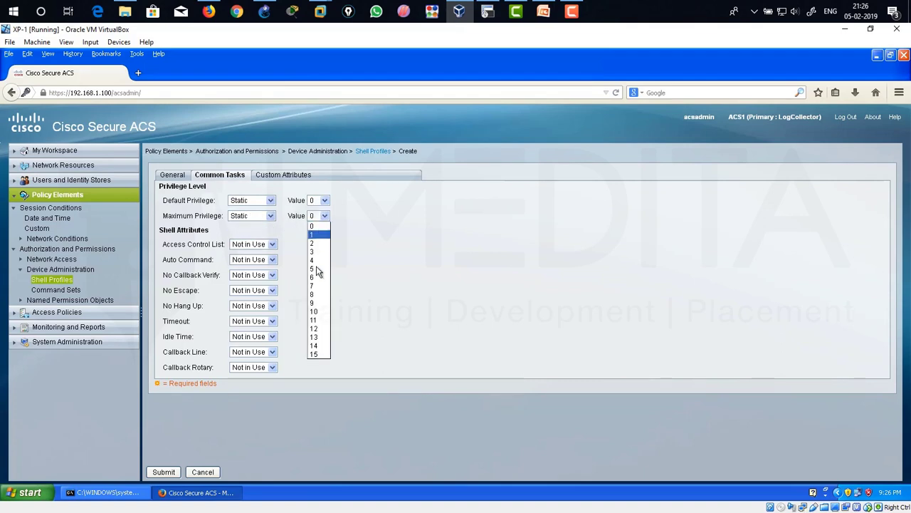
click(318, 354)
click(165, 472)
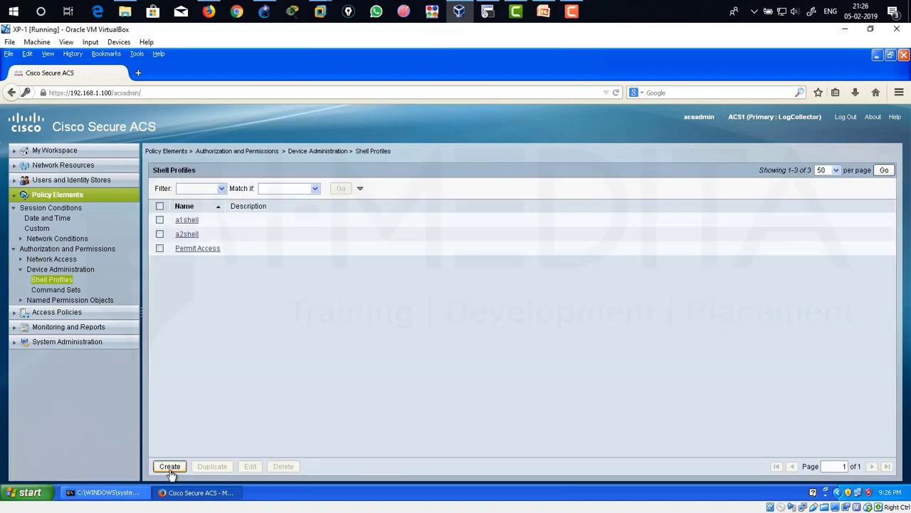
click(71, 290)
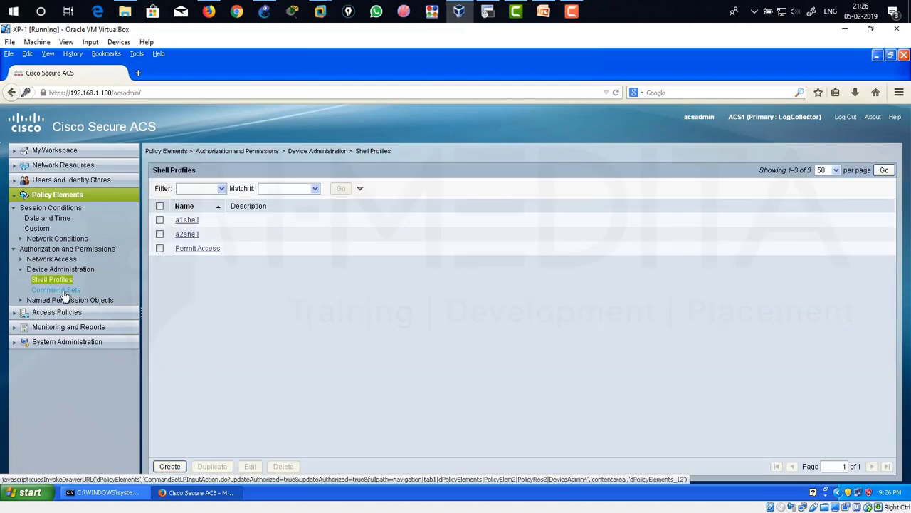
click(70, 291)
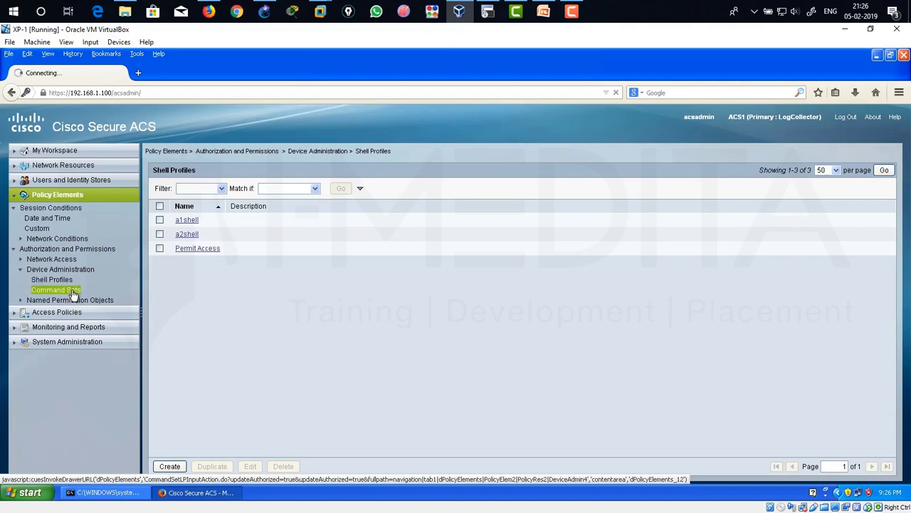
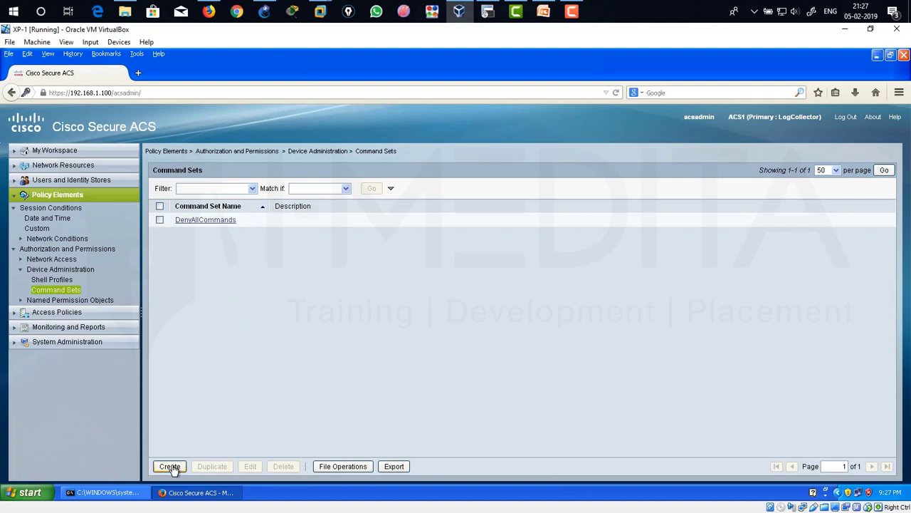
Create command set a1command with a single Permit rule for show running-config, and submit it.
click(171, 465)
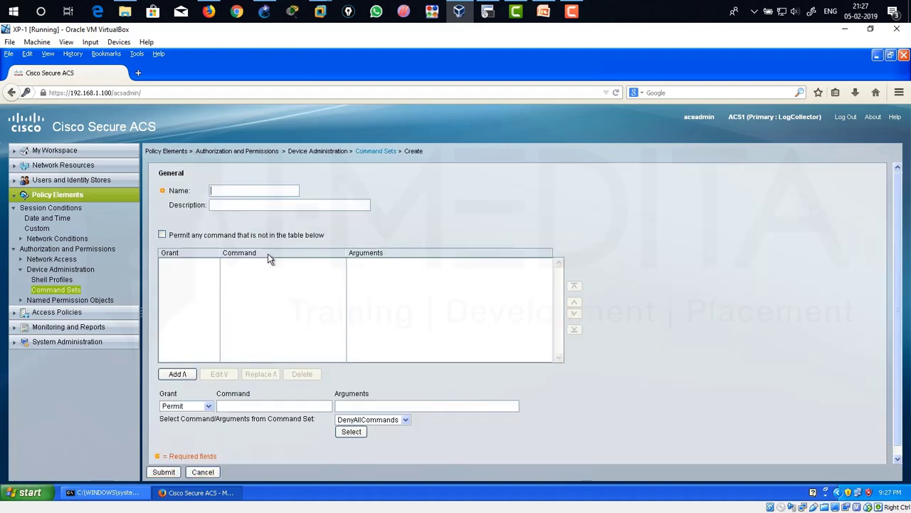
text(a1command)
click(300, 408)
text(shwo)
key(BackSpace)
key(BackSpace)
text(ow)
text(running)
text(c)
key(BackSpace)
text(-config)
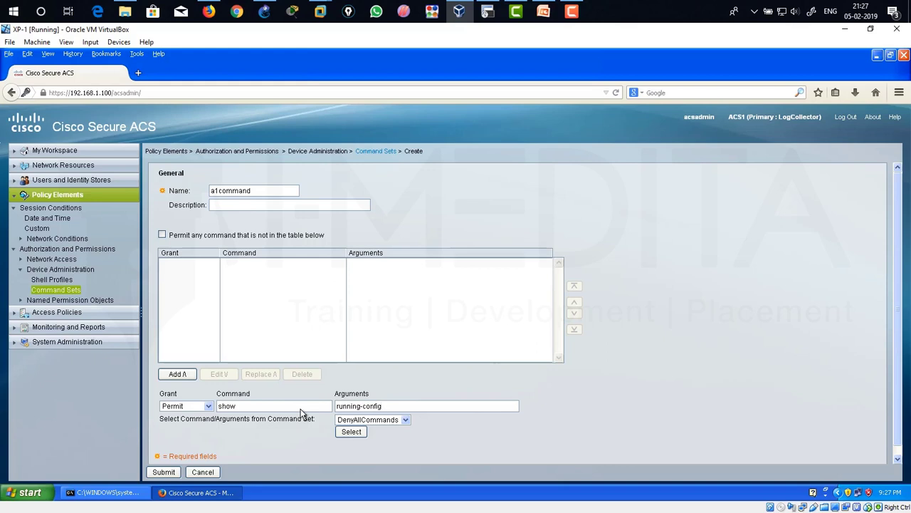
click(185, 376)
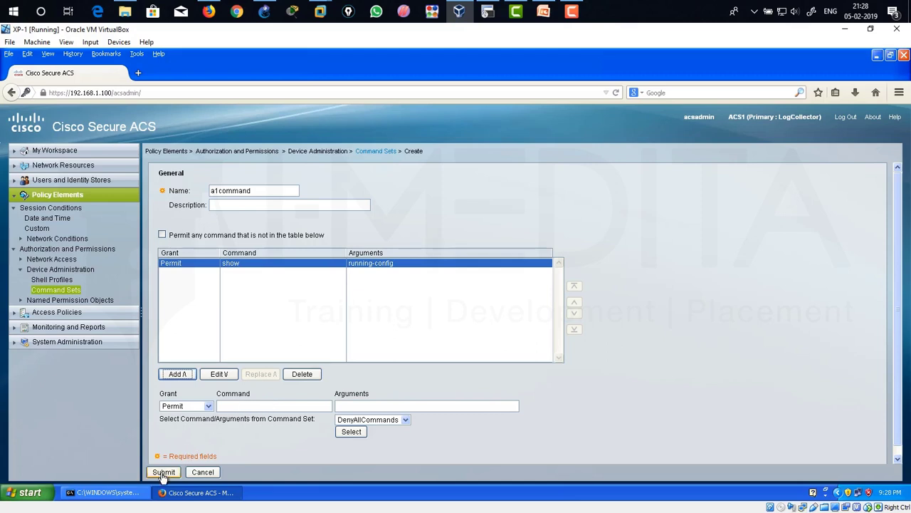
click(163, 474)
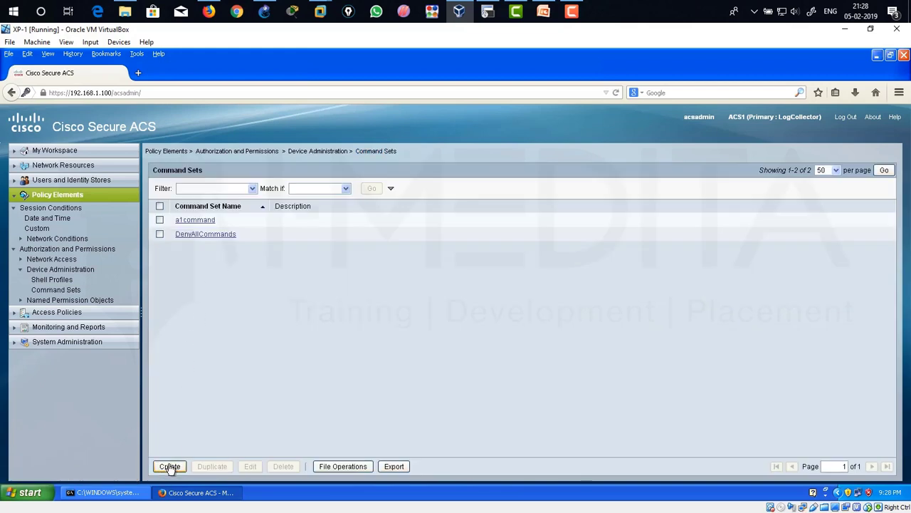
Create command set a2command with 'Permit any command that is not in the table' ticked, and submit it.
click(170, 467)
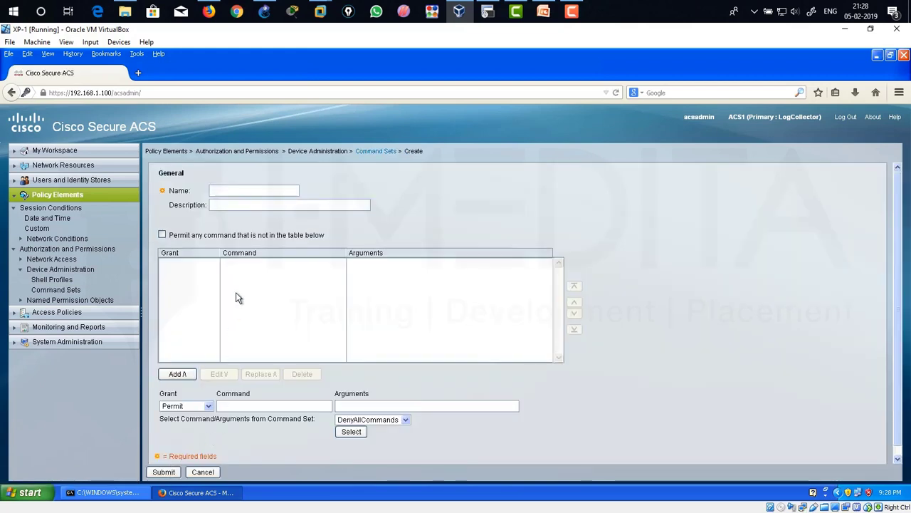
text(a2command)
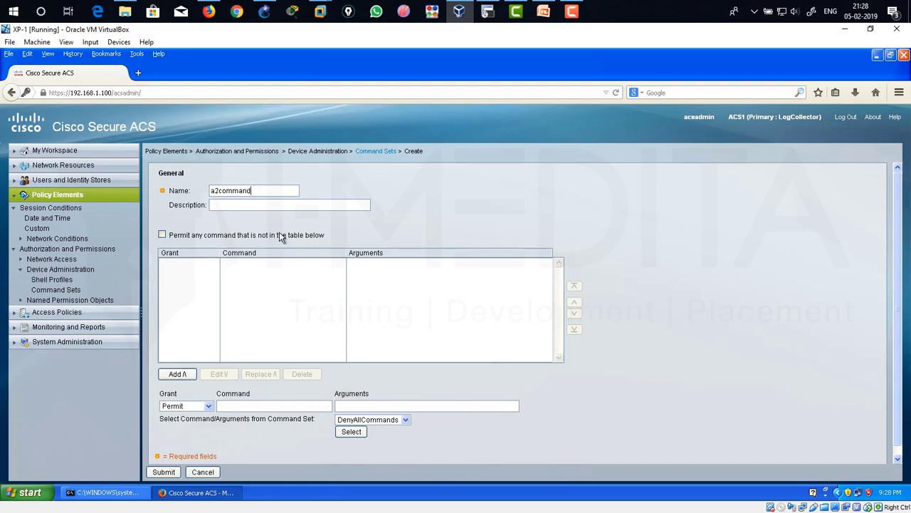
click(162, 234)
drag(265, 192, 203, 193)
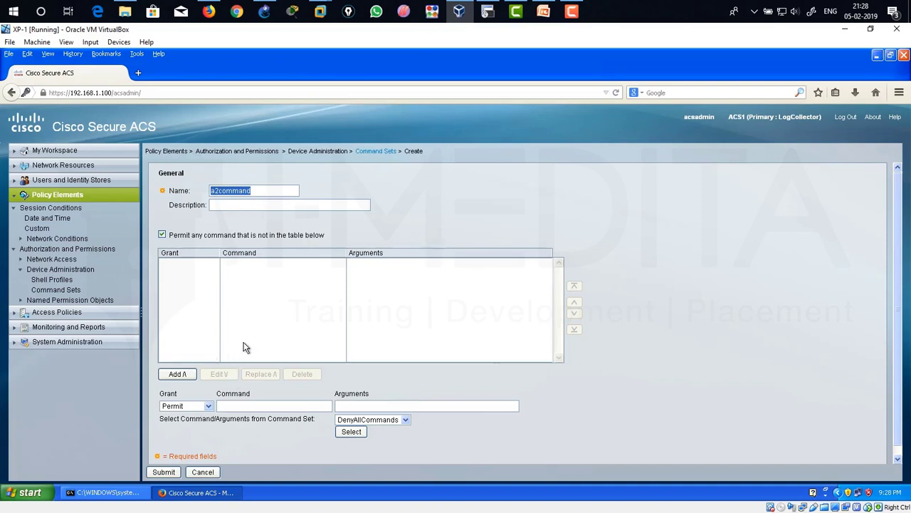
click(164, 472)
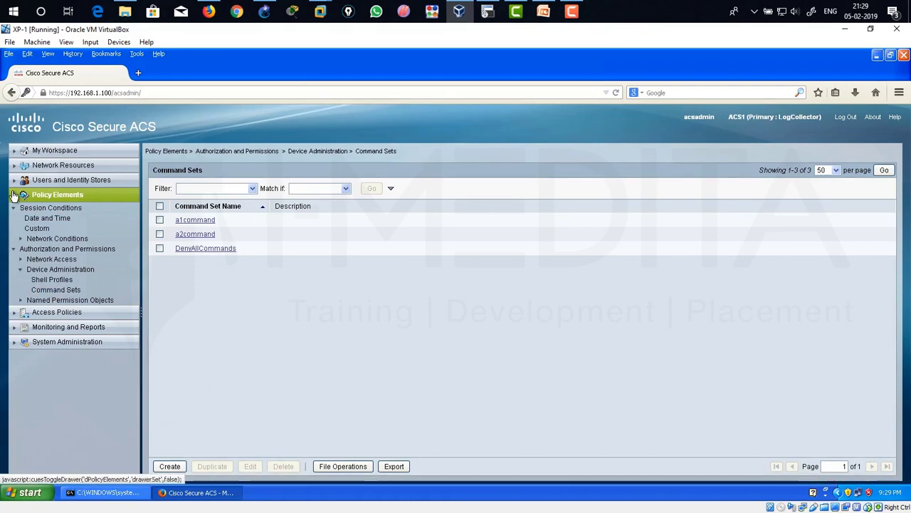
Expand Access Policies > Default Device Admin and open its Identity policy.
click(42, 195)
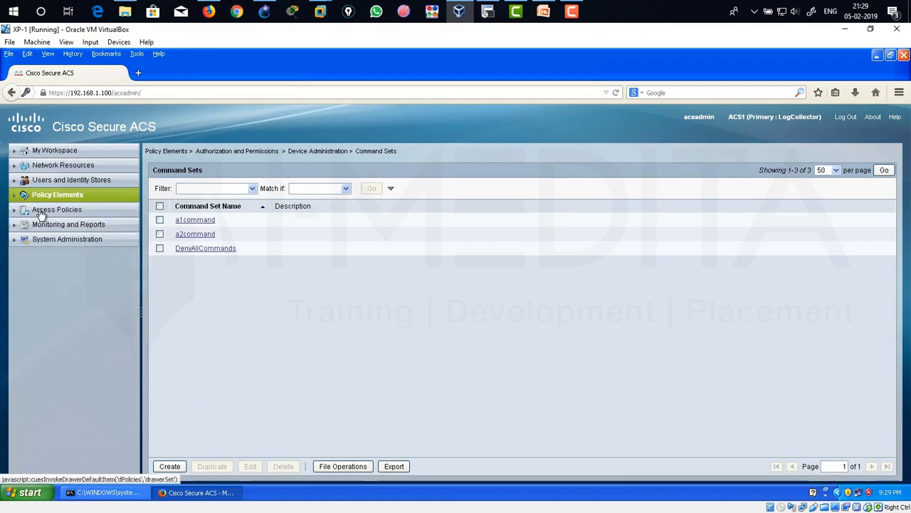
click(40, 211)
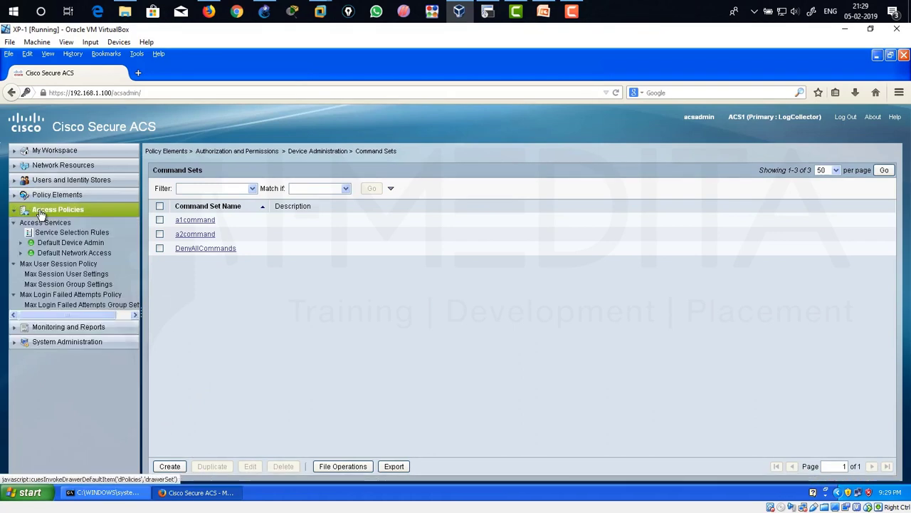
click(59, 244)
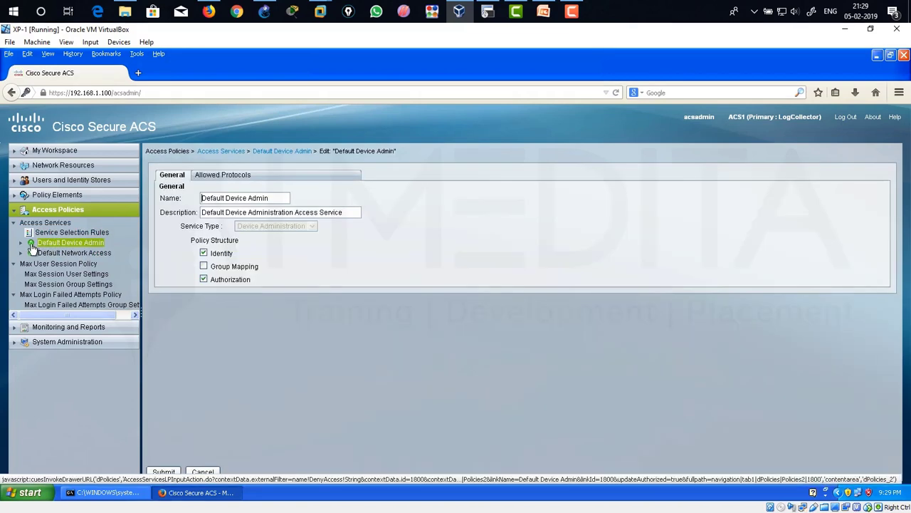
click(21, 245)
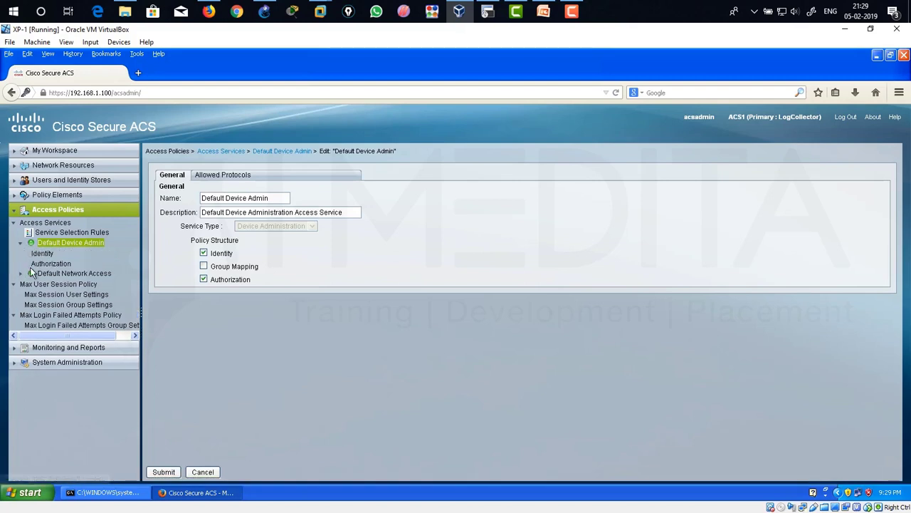
click(47, 255)
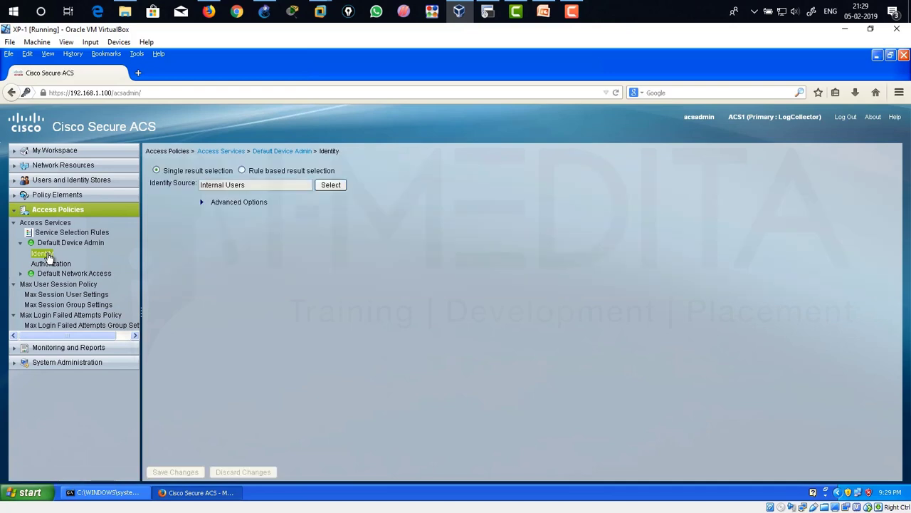
Check the Internal Users identity source, then open the Default Device Admin Authorization policy.
drag(251, 186, 200, 185)
click(328, 281)
drag(258, 191, 200, 186)
click(229, 220)
click(59, 263)
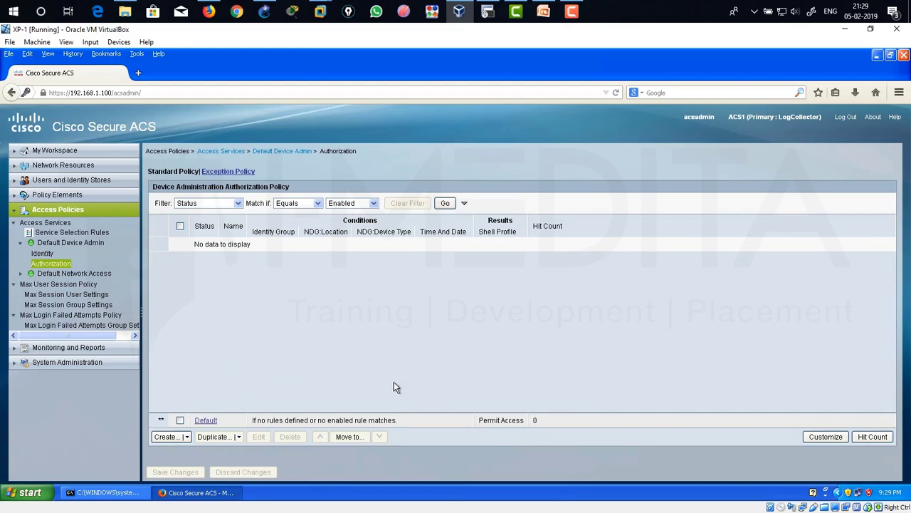
Customize the policy to add the System:UserName condition and Command Sets result, then save changes.
click(823, 439)
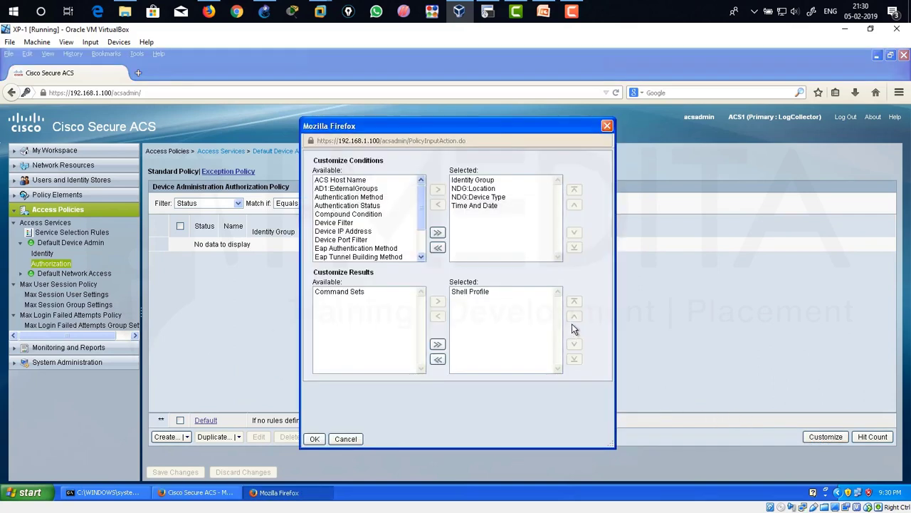
scroll(423, 228, down, 2)
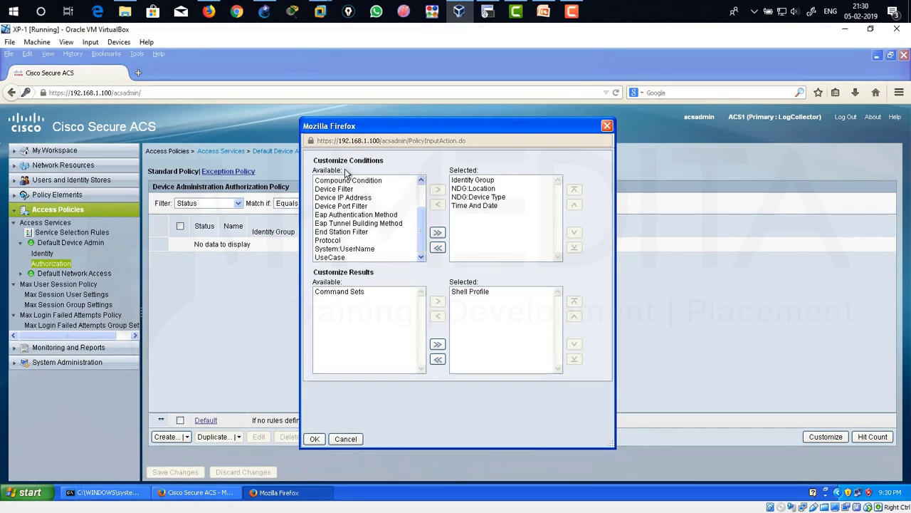
click(349, 249)
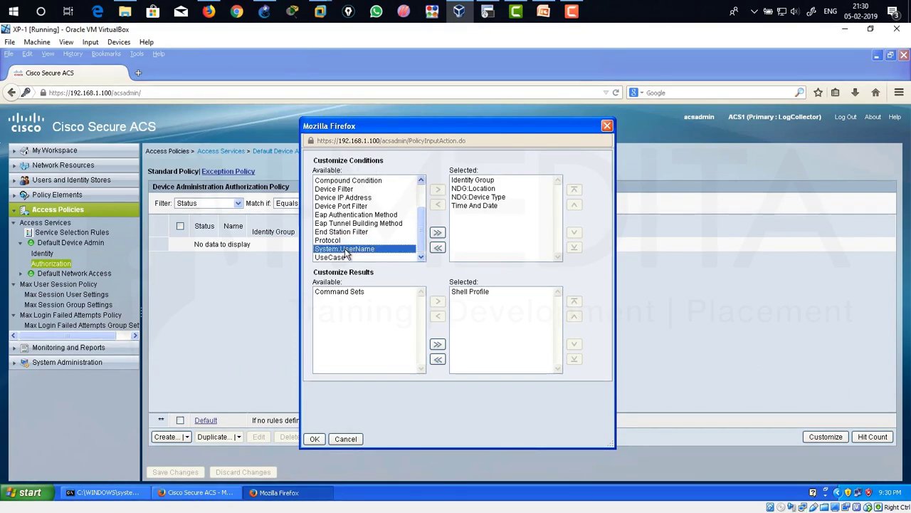
click(438, 190)
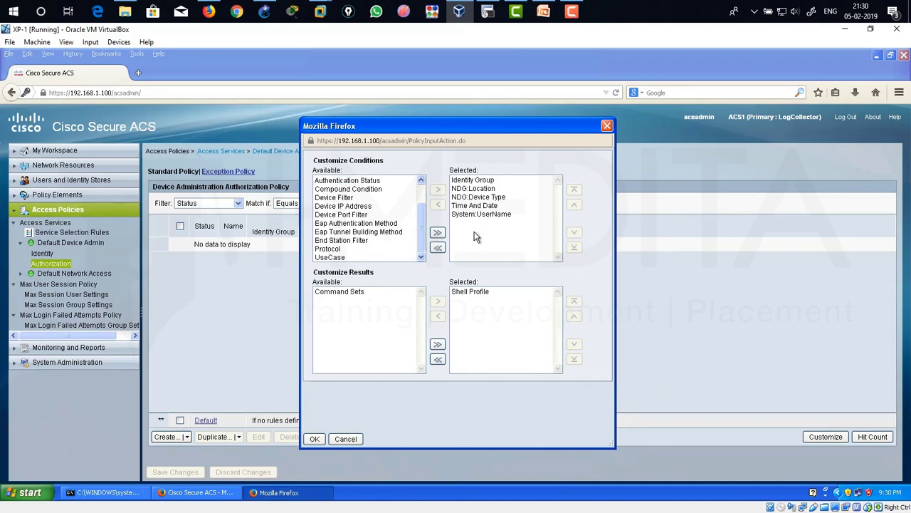
click(347, 292)
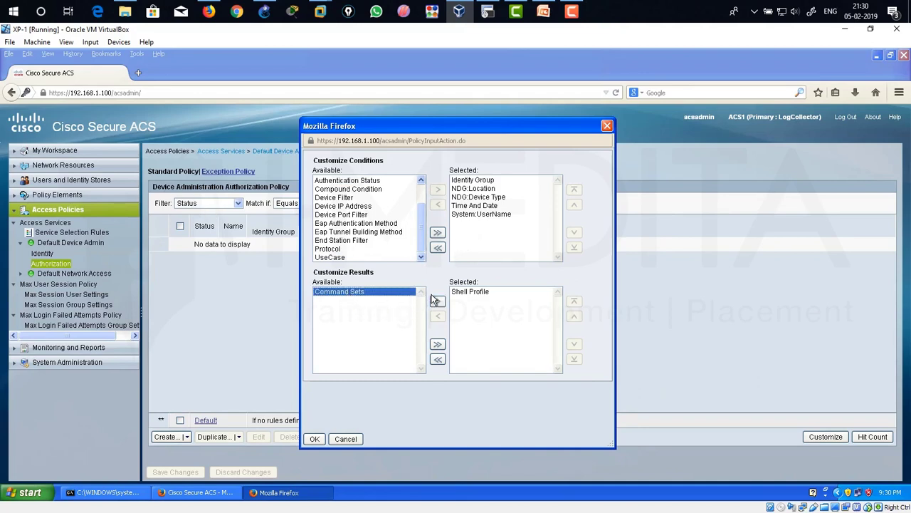
click(438, 301)
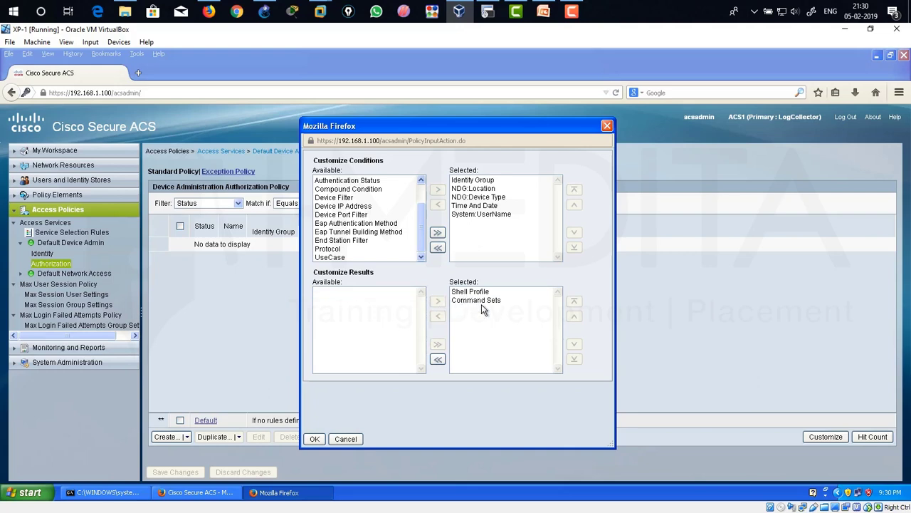
click(313, 439)
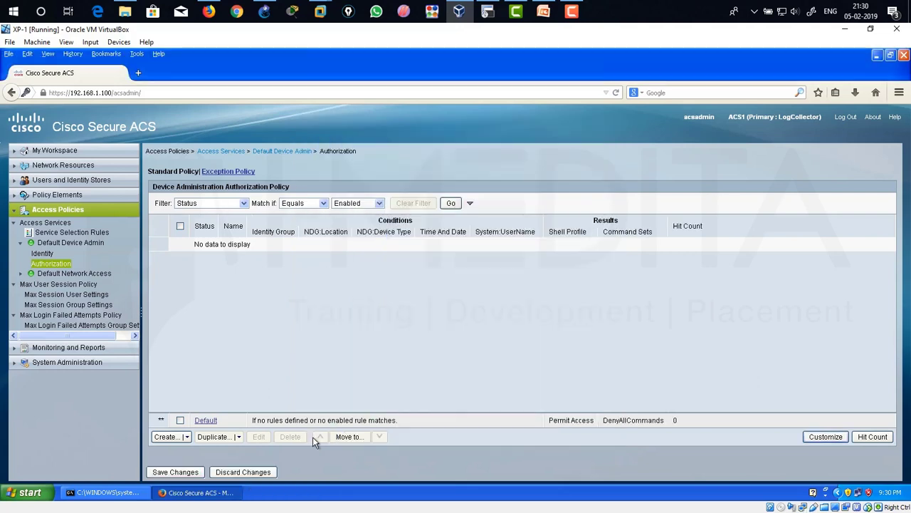
click(176, 472)
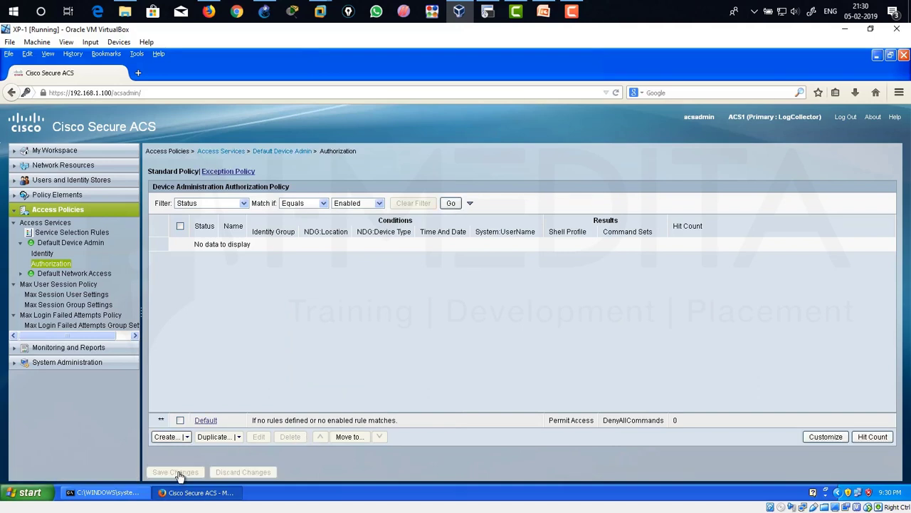
Create a new authorization rule and rename it from Rule-1 to aaa1.
click(168, 436)
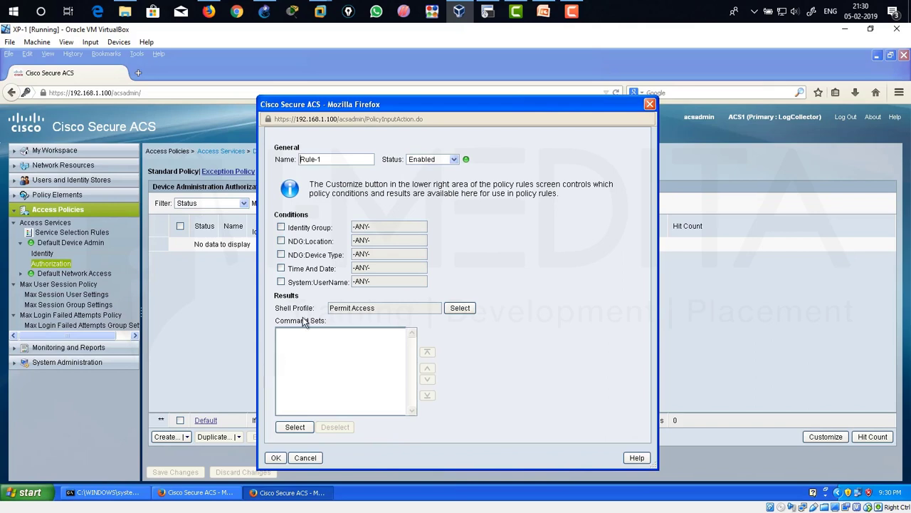
drag(344, 159, 299, 160)
text(aaa)
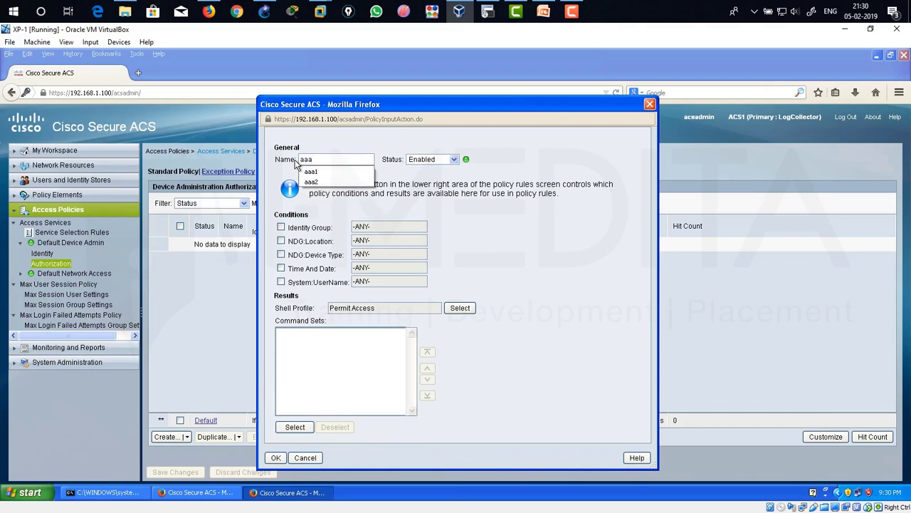
text(1)
click(431, 194)
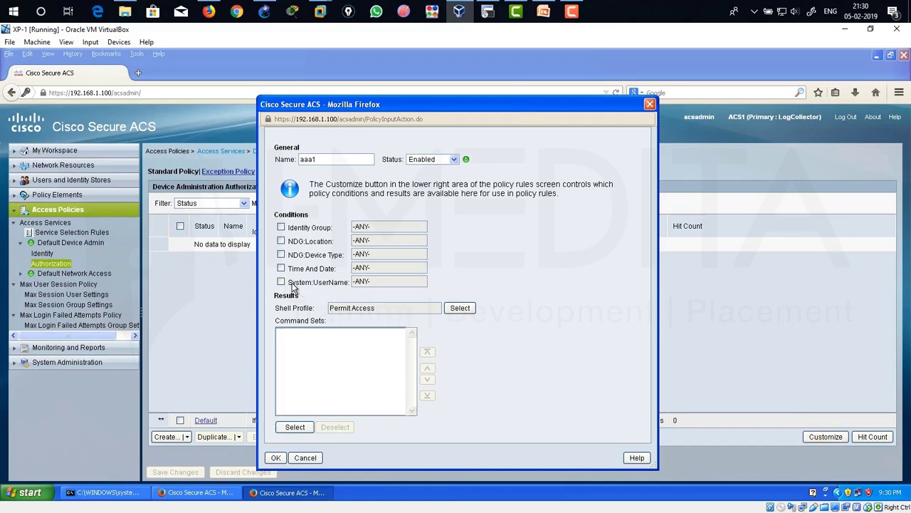
Enable the System:UserName 'equals' condition and enter the test user's name as its value.
drag(290, 283, 348, 290)
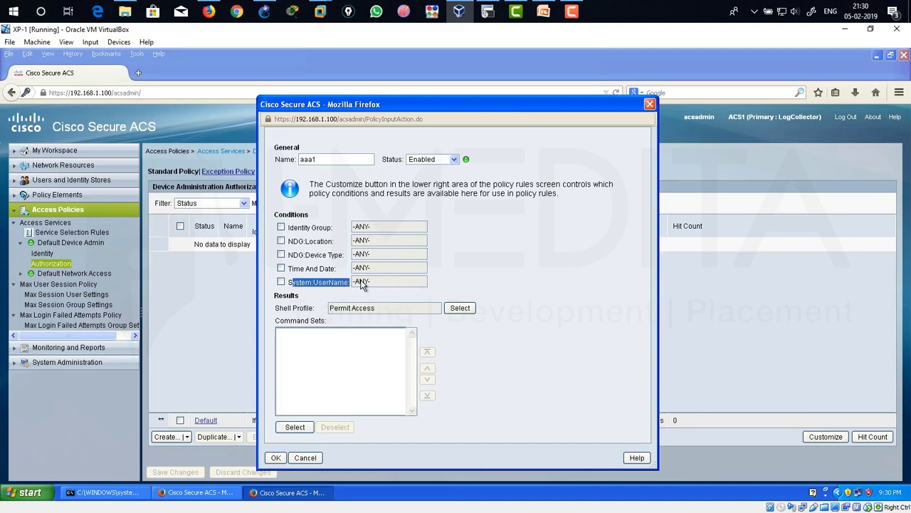
click(281, 282)
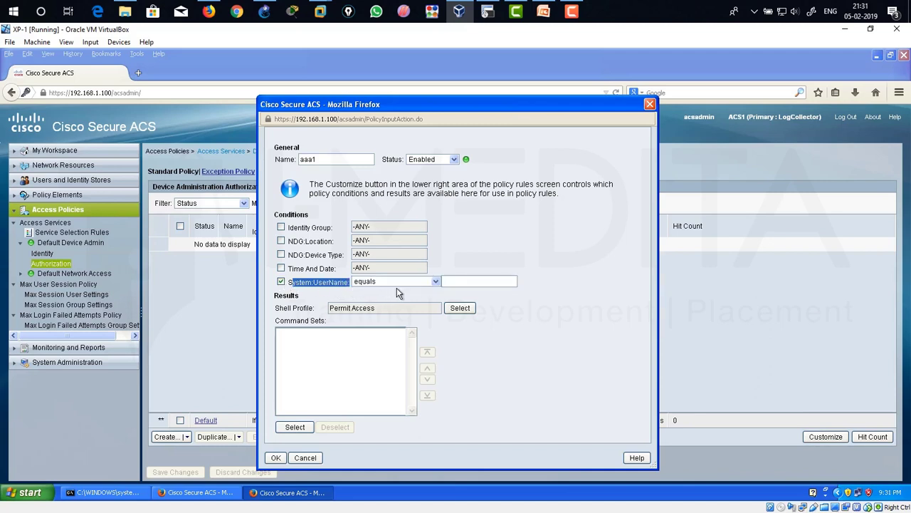
click(471, 283)
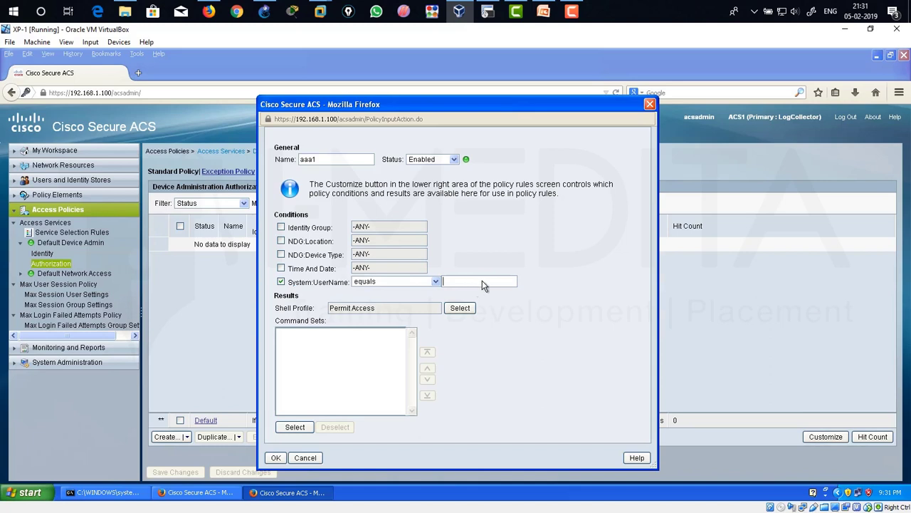
text(aaa1)
drag(325, 160, 299, 164)
drag(467, 284, 440, 283)
double_click(305, 159)
drag(466, 281, 436, 283)
Set rule aaa1's shell profile to a1shell.
click(459, 308)
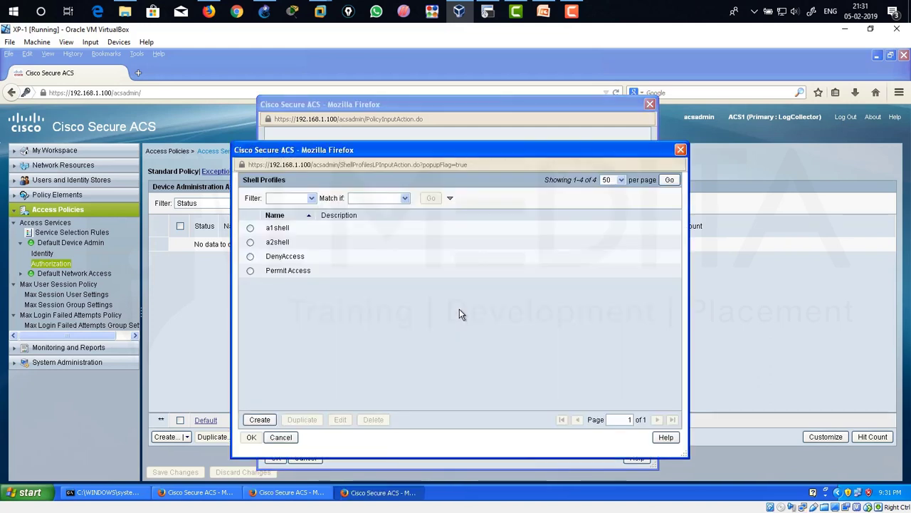
click(251, 228)
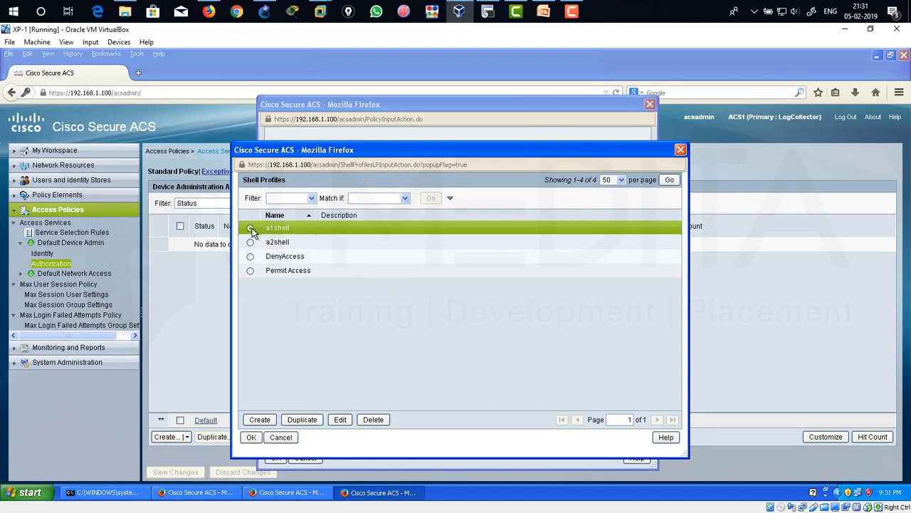
click(250, 436)
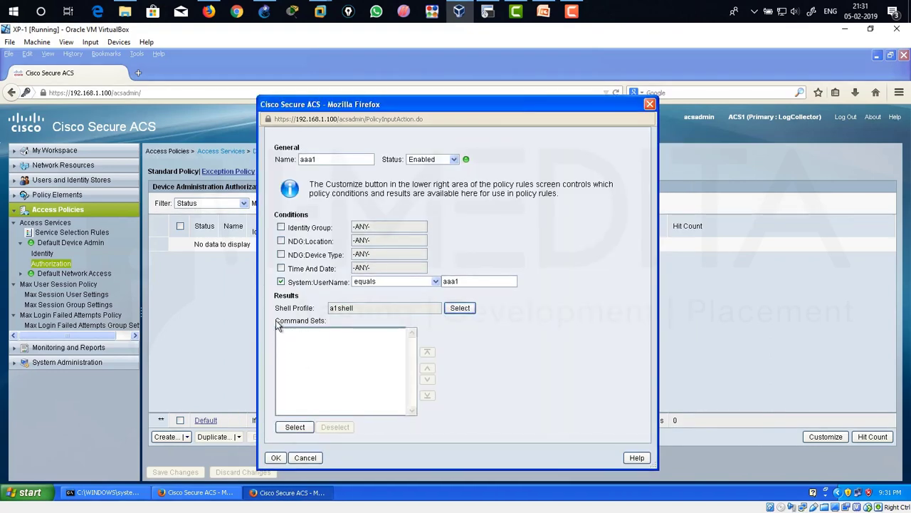
drag(278, 325, 330, 324)
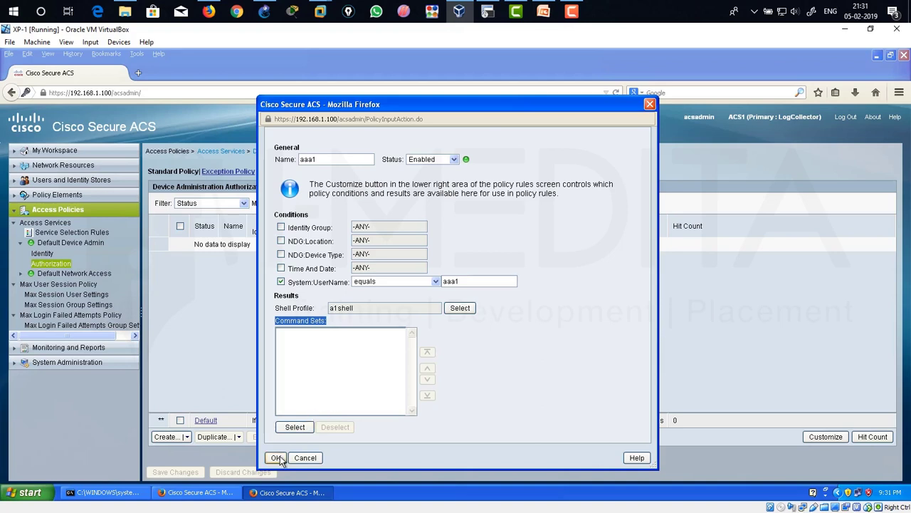
Assign command set a1command to rule aaa1, confirm the rule, and save the policy.
click(299, 426)
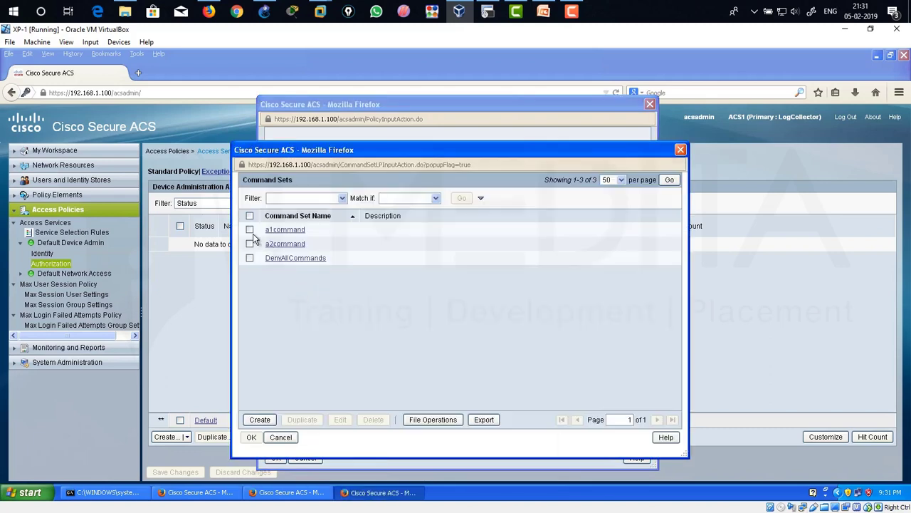
click(249, 229)
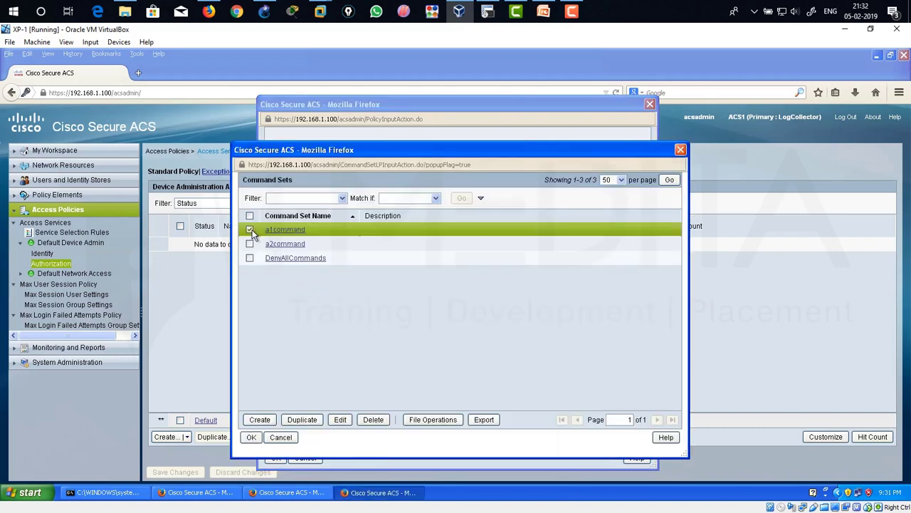
click(252, 437)
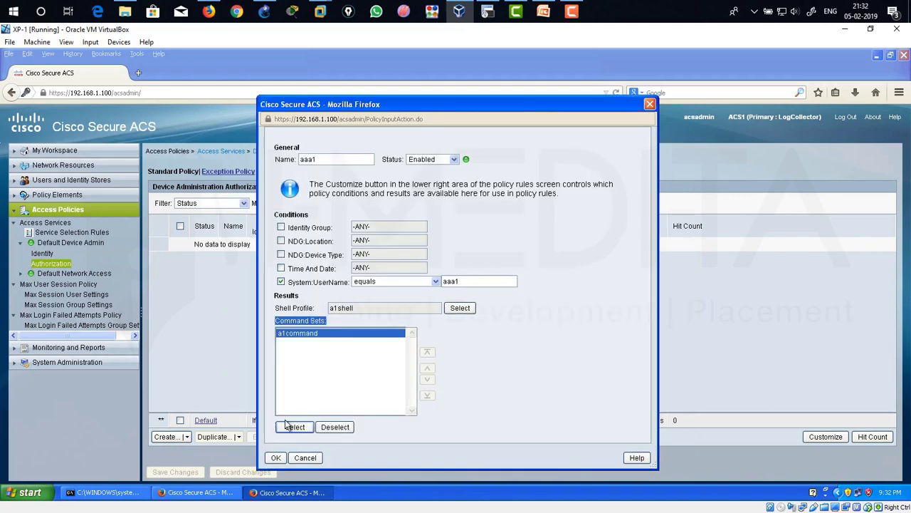
click(277, 458)
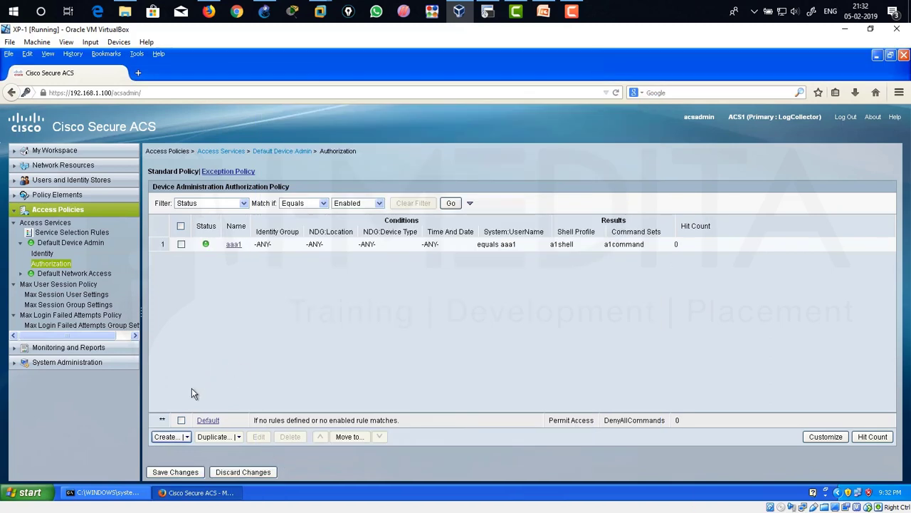
click(174, 470)
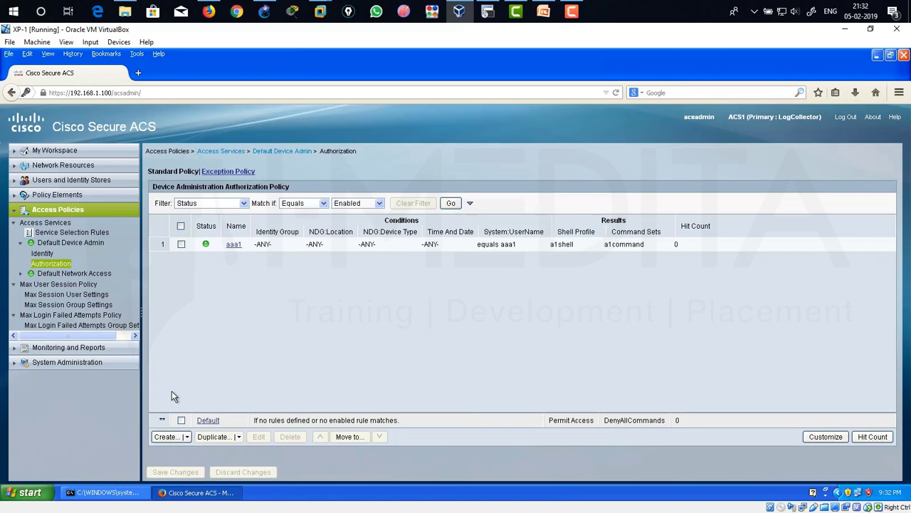
Create rule aaa2 with a System:UserName equals condition for the second test user.
click(165, 436)
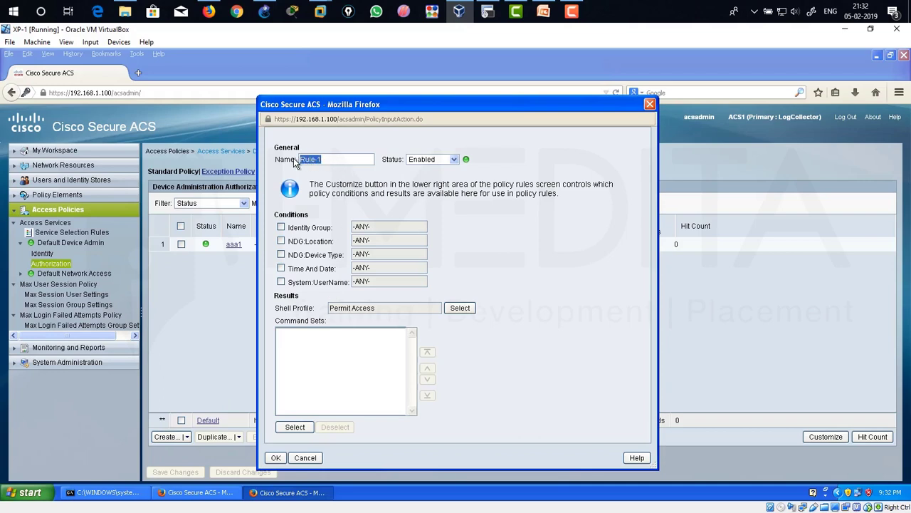
text(aaa2)
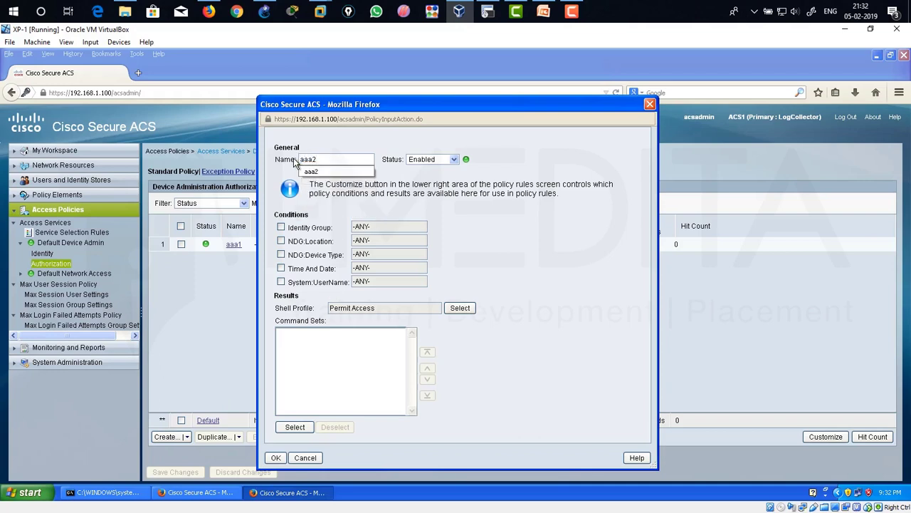
click(321, 171)
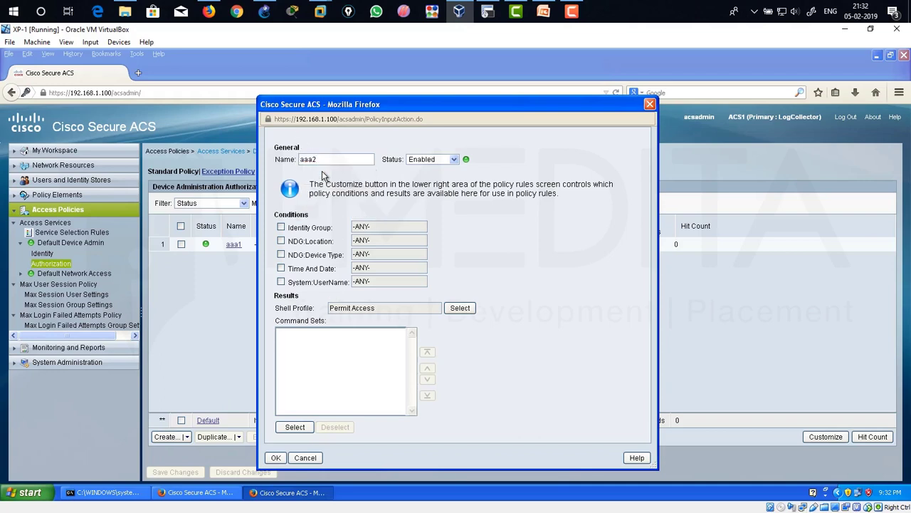
click(281, 281)
click(470, 285)
text(aaa2)
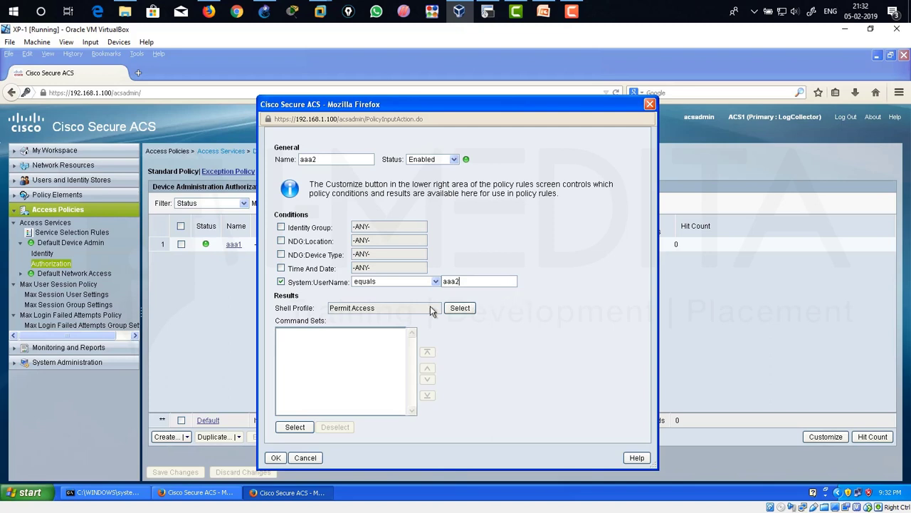
Give rule aaa2 shell profile a2shell and command set a2command, then save the policy.
click(460, 307)
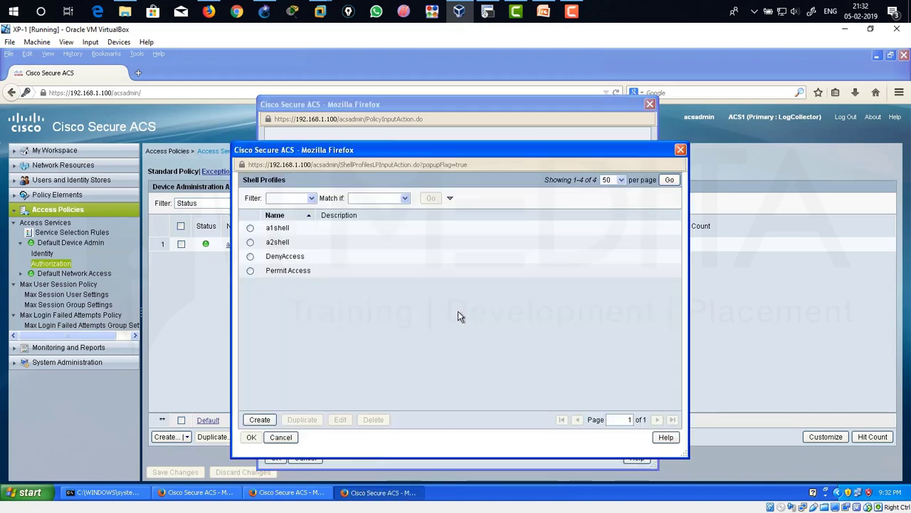
click(251, 243)
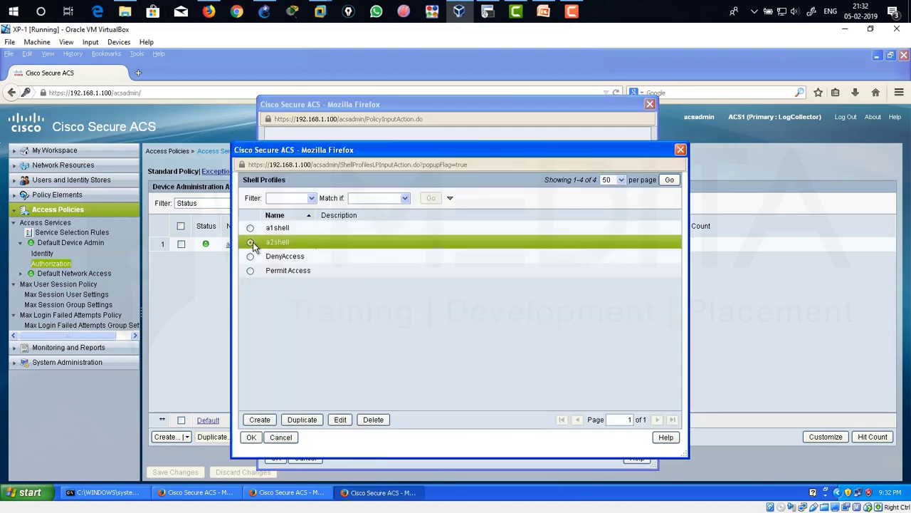
click(251, 437)
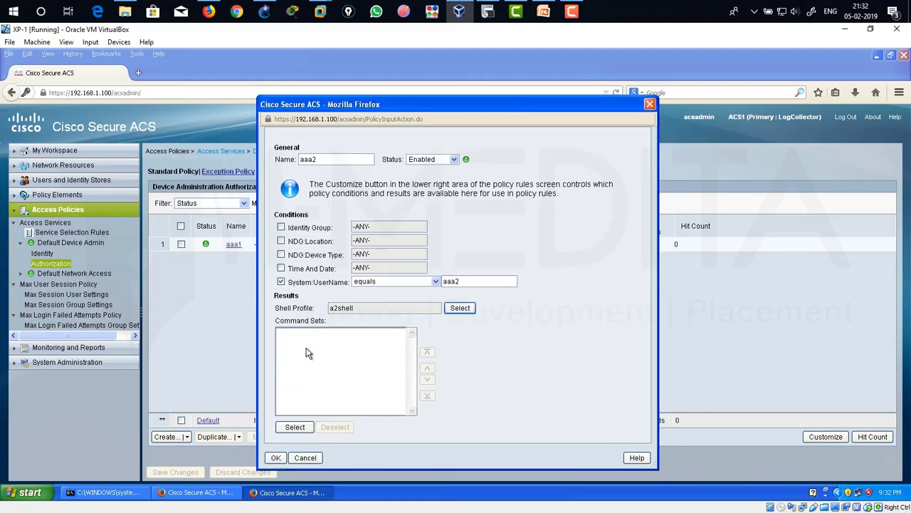
click(295, 427)
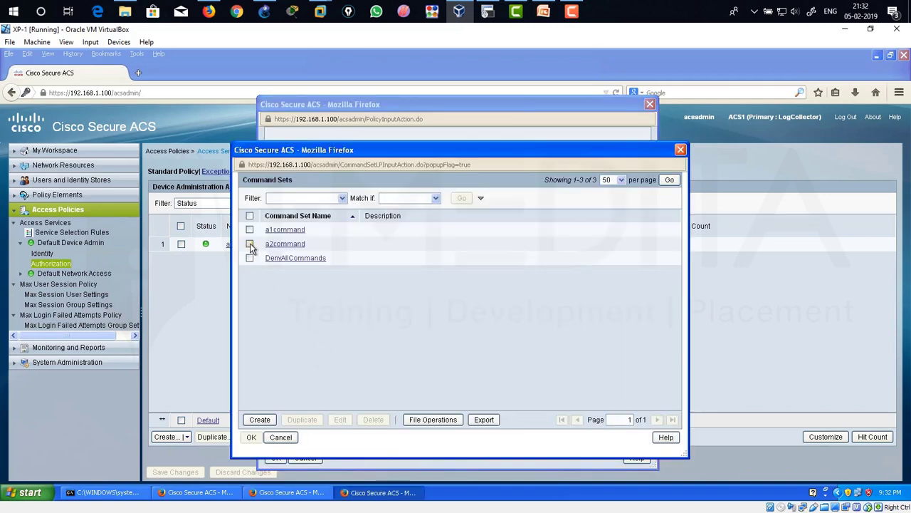
click(250, 244)
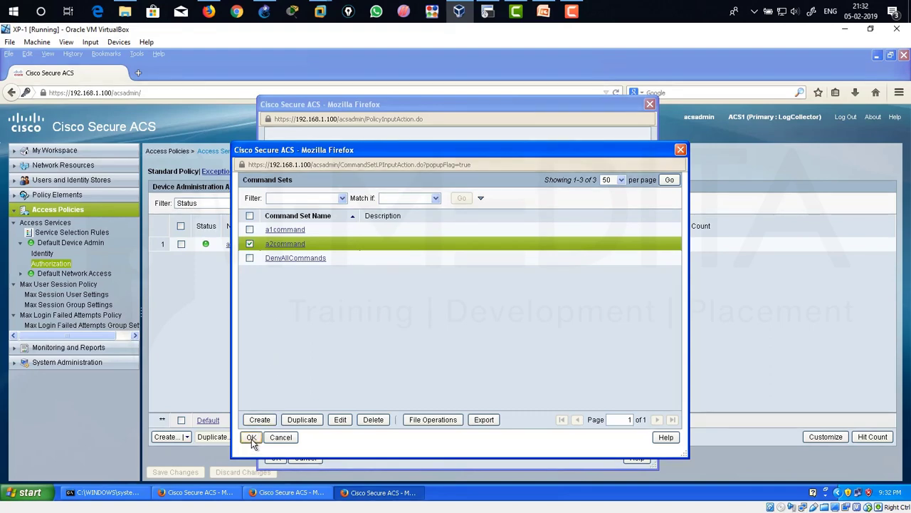
click(251, 437)
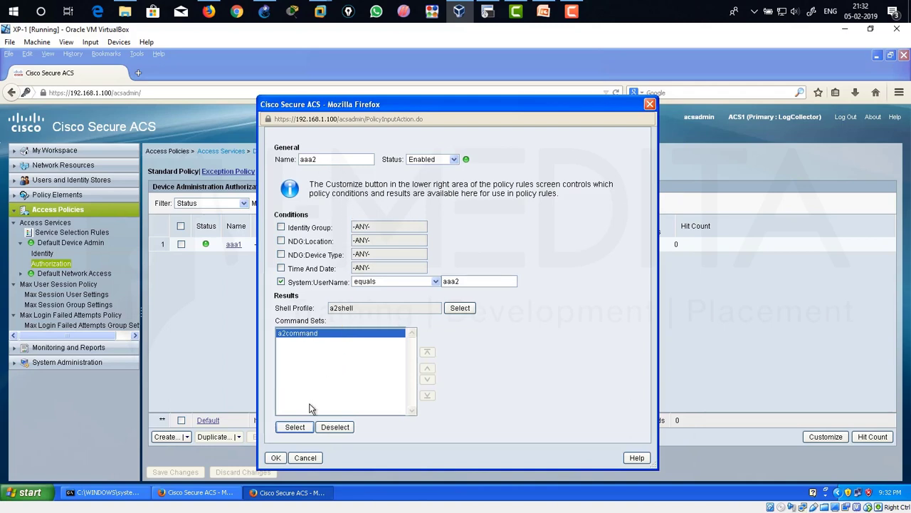
click(277, 458)
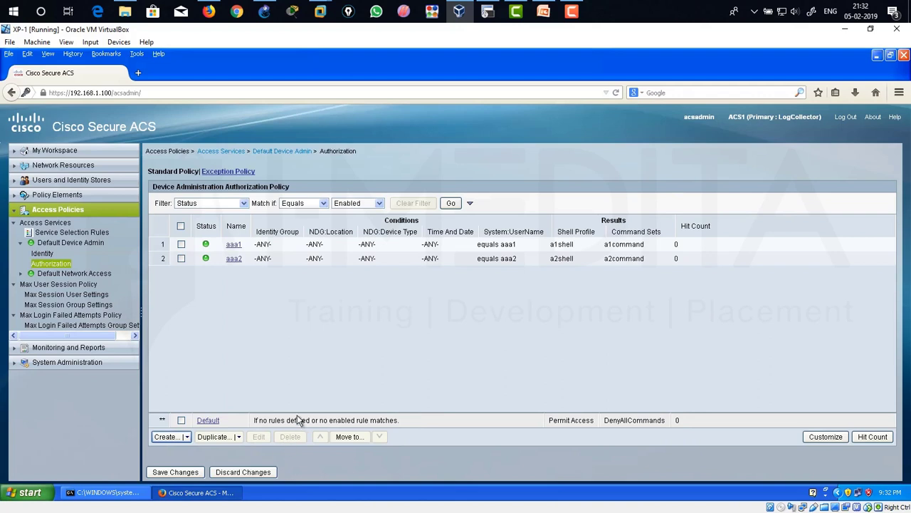
click(176, 473)
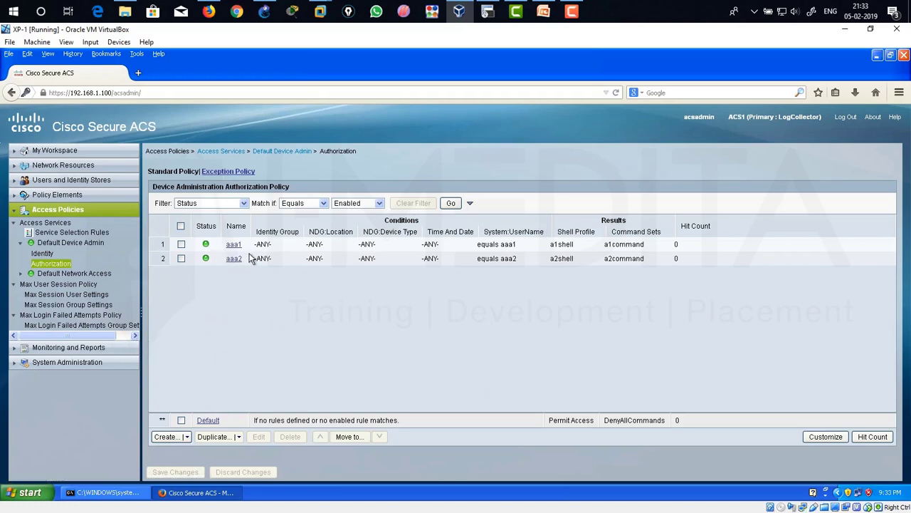
Switch to the XP machine's command prompt, clear it, and check its IP configuration with ipconfig.
click(878, 57)
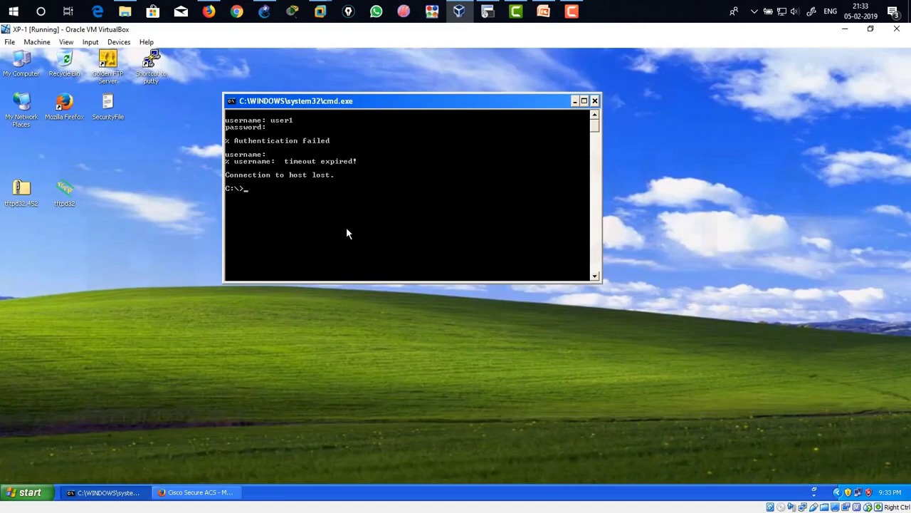
text(cls)
key(Return)
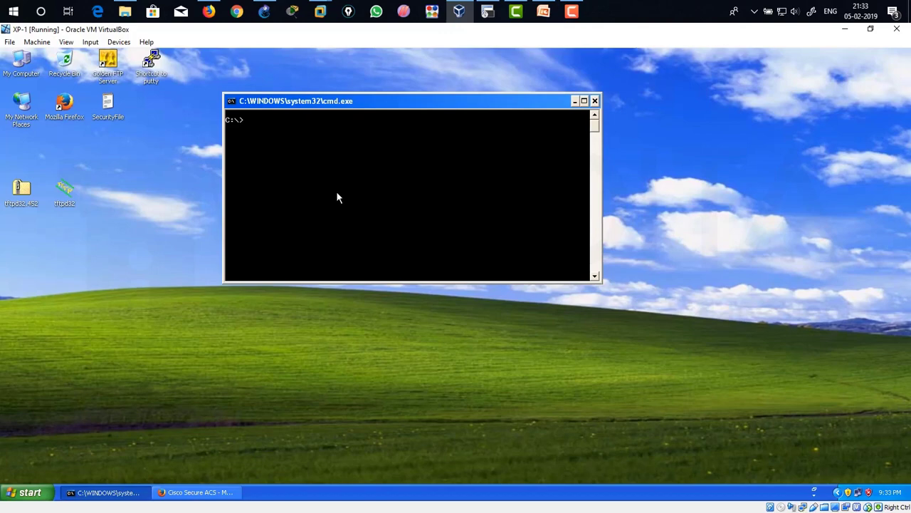
drag(379, 32, 205, 235)
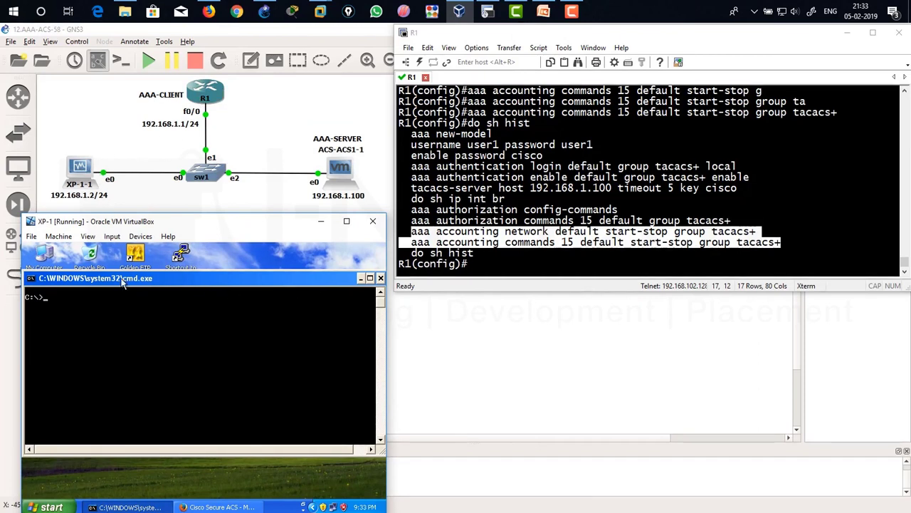
text(ipconfig)
key(Return)
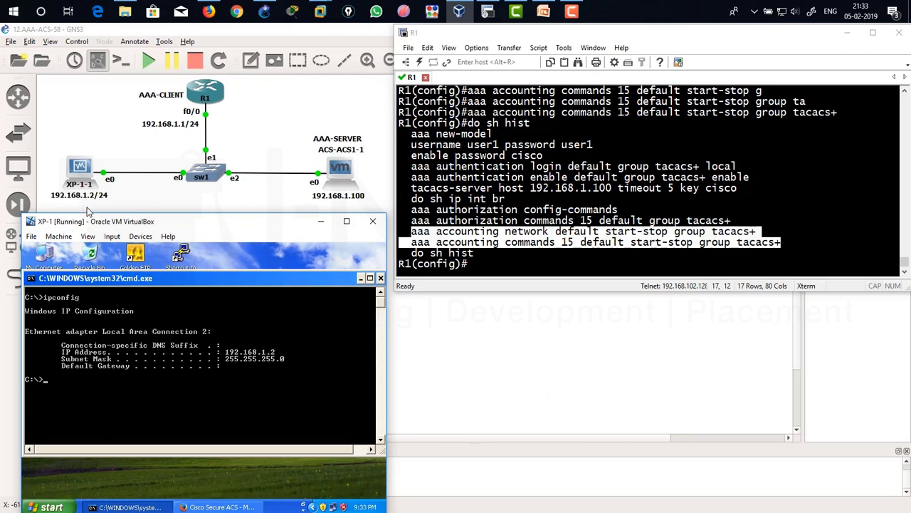
Telnet from XP to router R1 at 192.168.1.1.
key(Return)
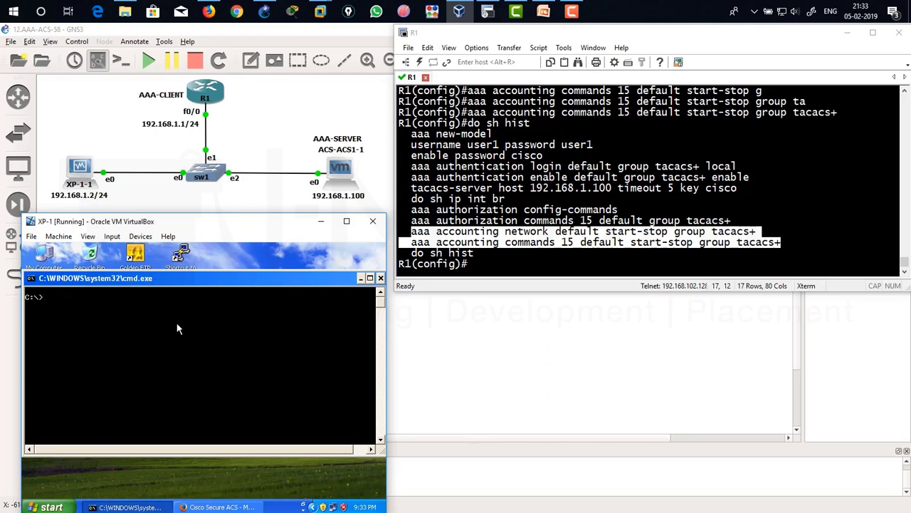
text(telnet 192.168.1.1)
key(Return)
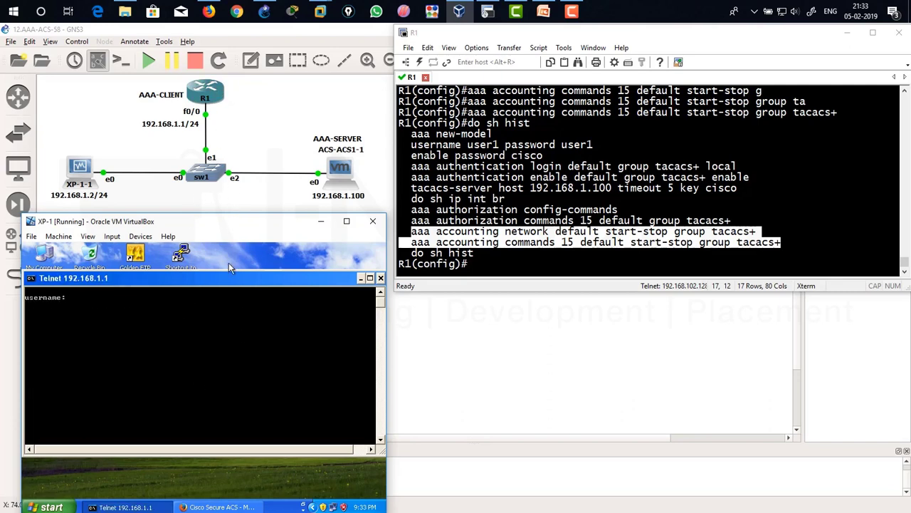
Log in to R1 over telnet as the aaa1 test user and enter privileged mode with enable.
text(user1)
key(Return)
key(Return)
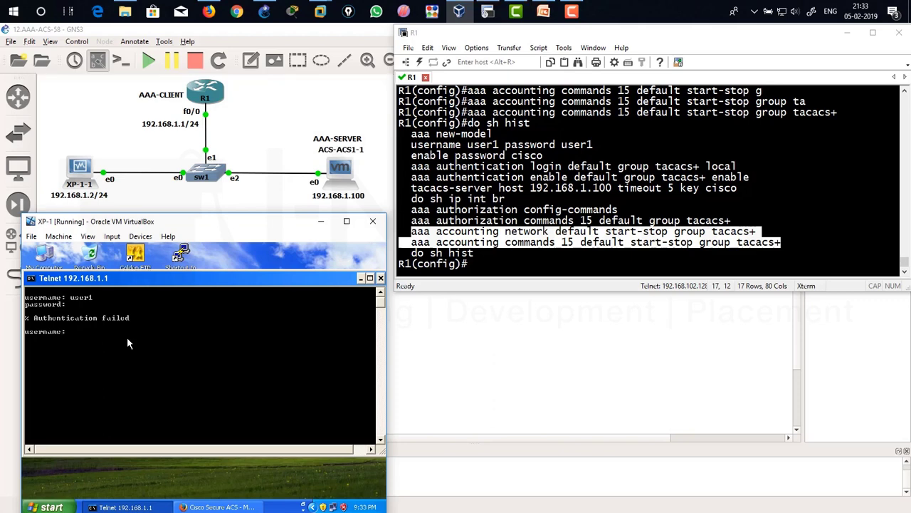
text(aaa1)
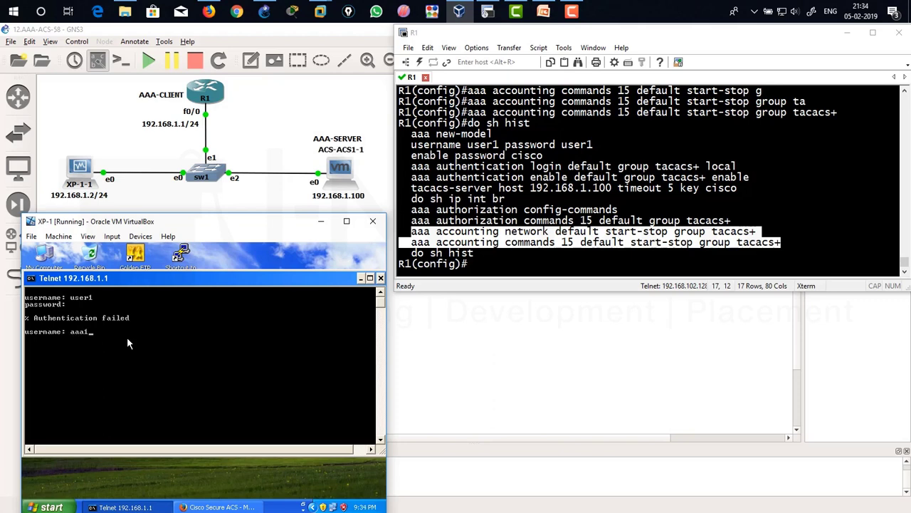
key(Return)
key(Return)
text(enable)
key(Return)
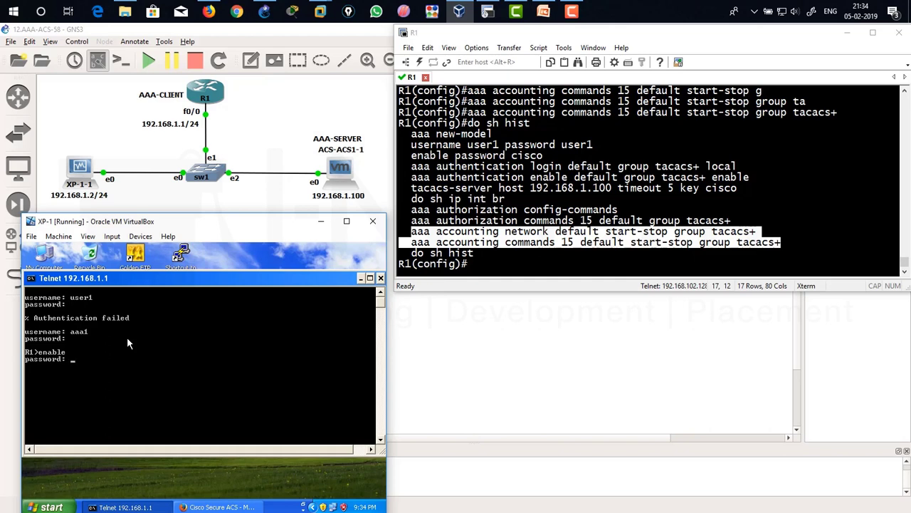
key(Return)
Run 'show ip int br' and then 'show running-config' on R1.
text(show ip int br)
key(Return)
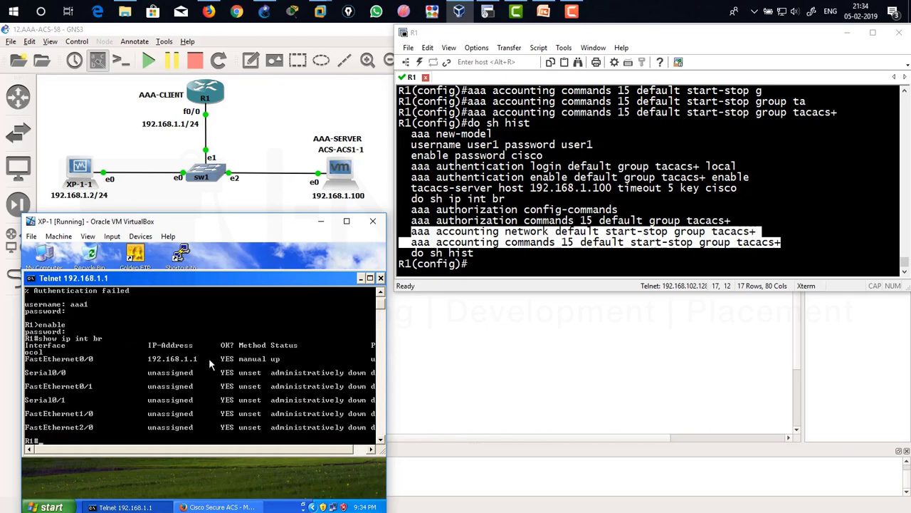
text(sho)
key(Tab)
text(run)
key(Tab)
key(Return)
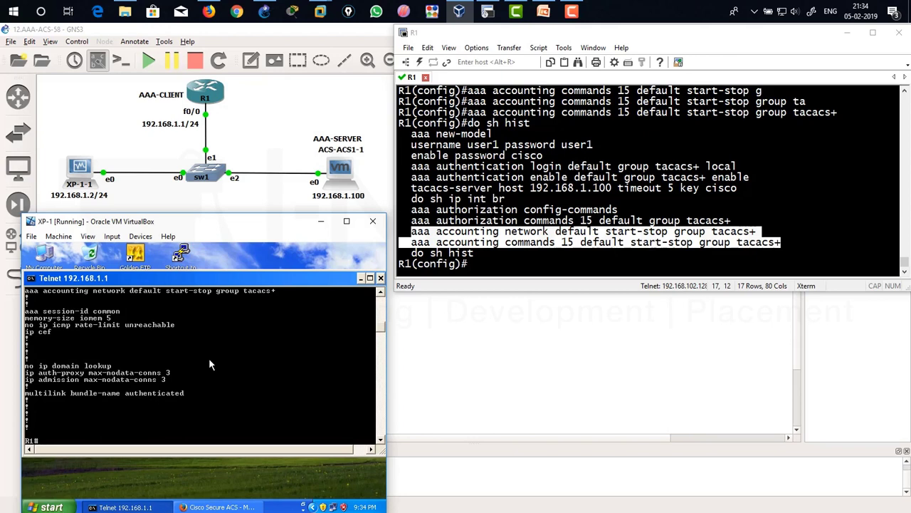
Run show startup-config on R1, which returns Command authorization failed.
text(sho)
key(Tab)
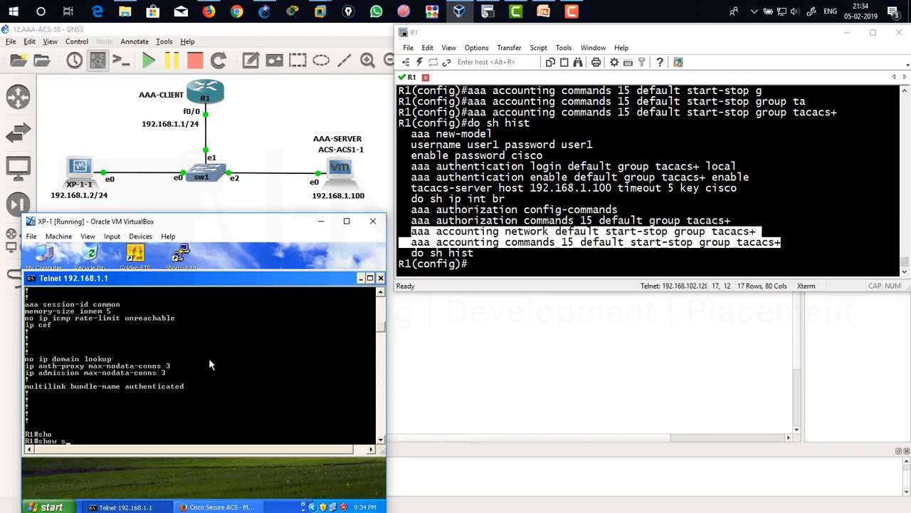
text(star)
key(Tab)
key(Return)
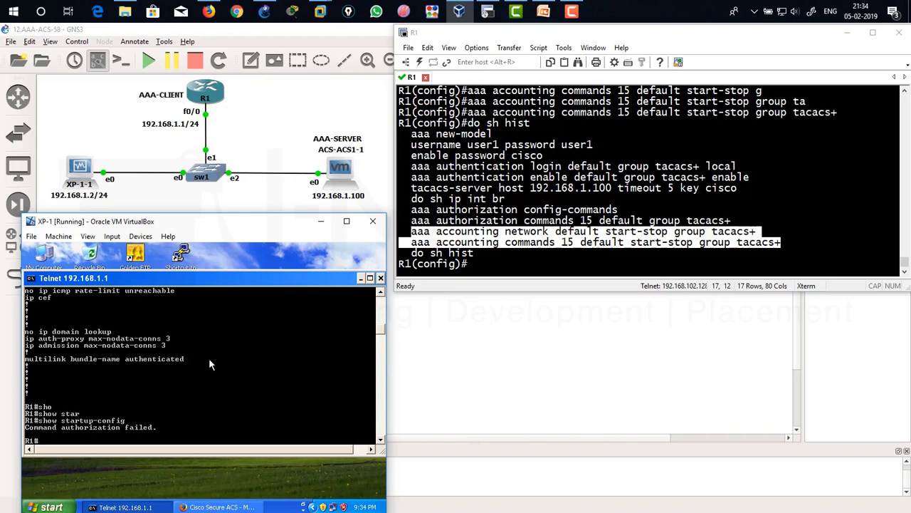
Try configure terminal, also rejected by authorization, then maximize the XP virtual machine window.
text(configure terminal)
key(Return)
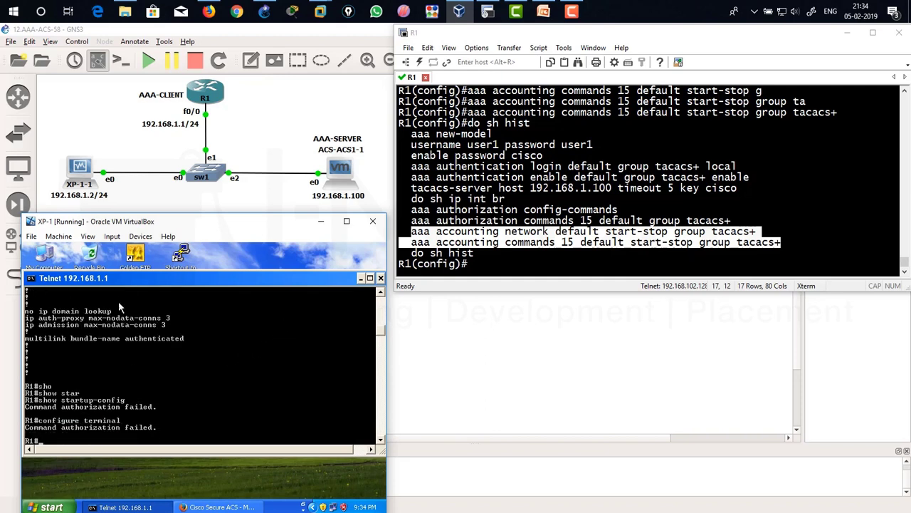
drag(117, 279, 118, 261)
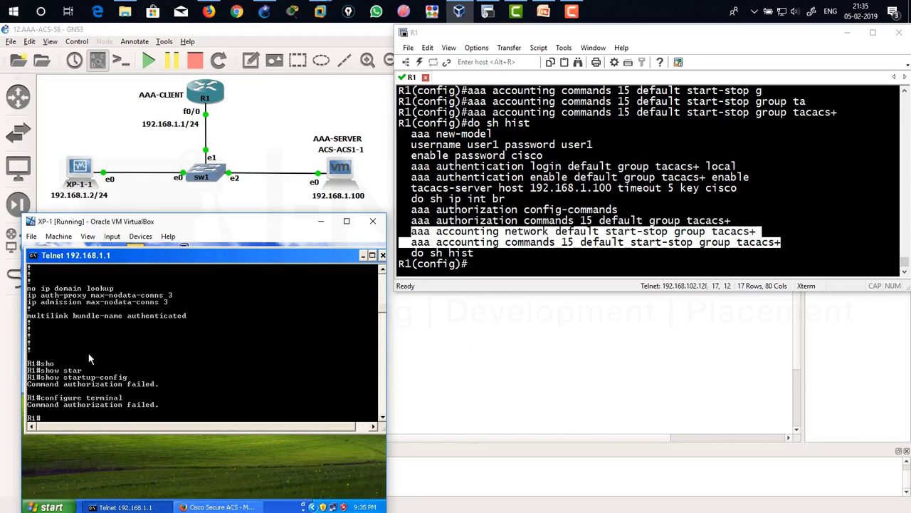
double_click(193, 221)
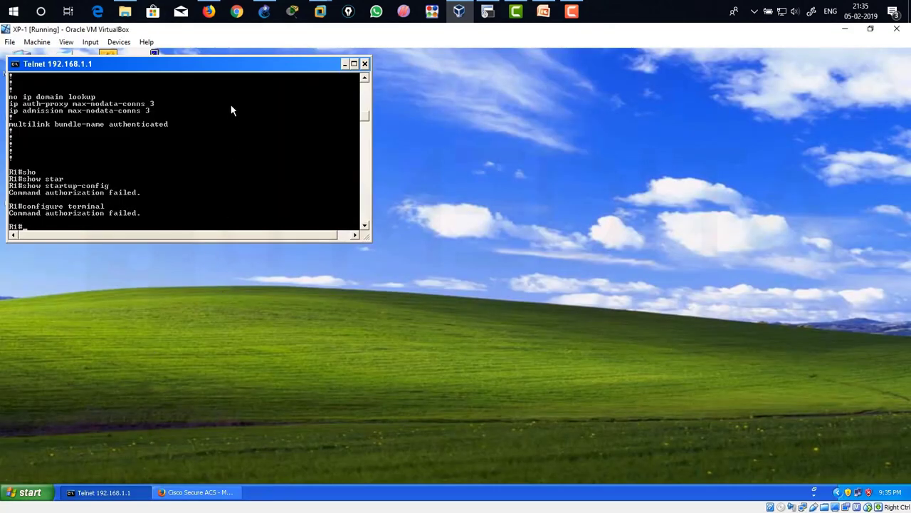
Add show with argument startup-config to the a1command command set and submit the change.
click(193, 493)
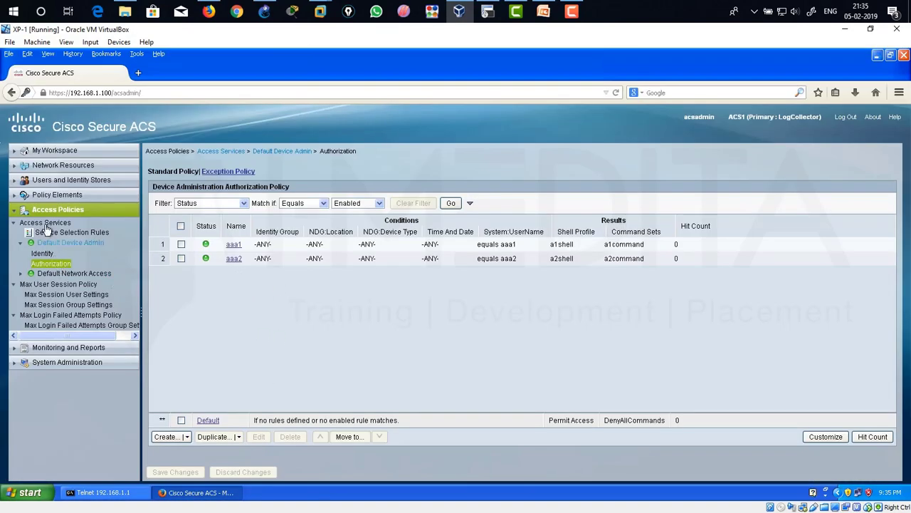
click(21, 194)
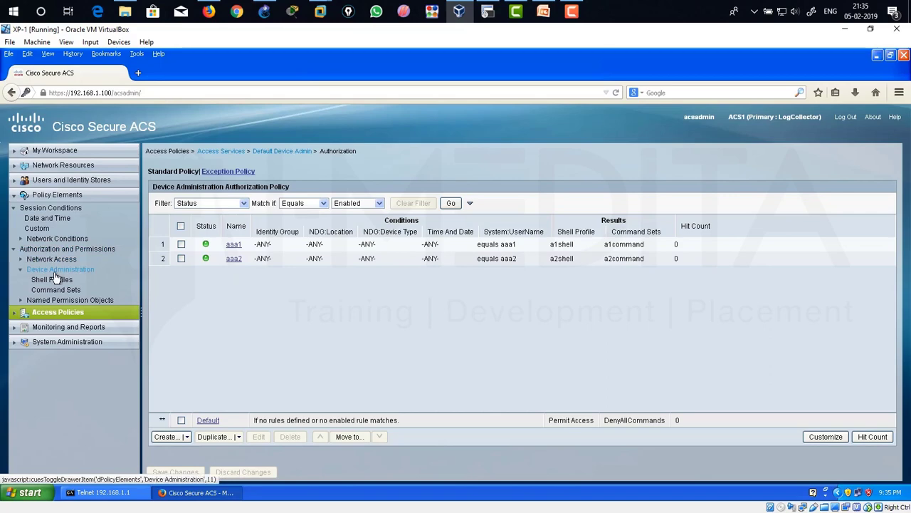
click(55, 290)
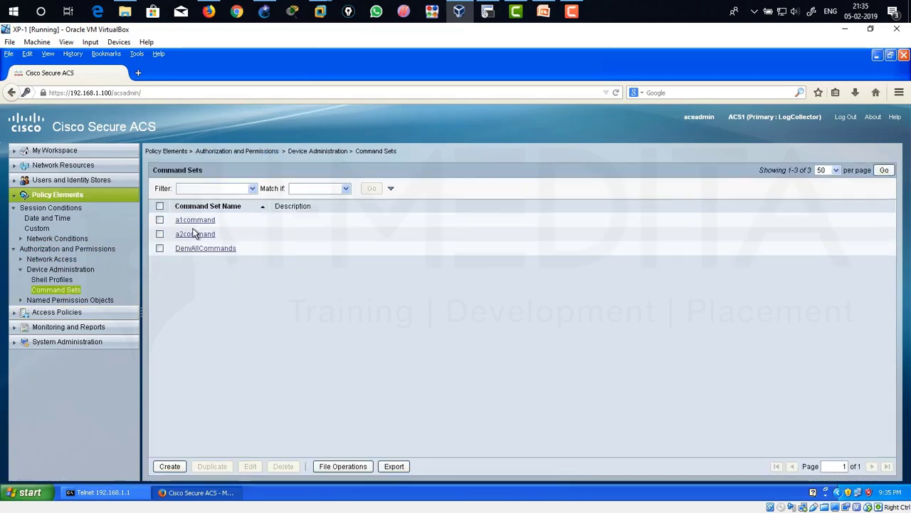
click(193, 220)
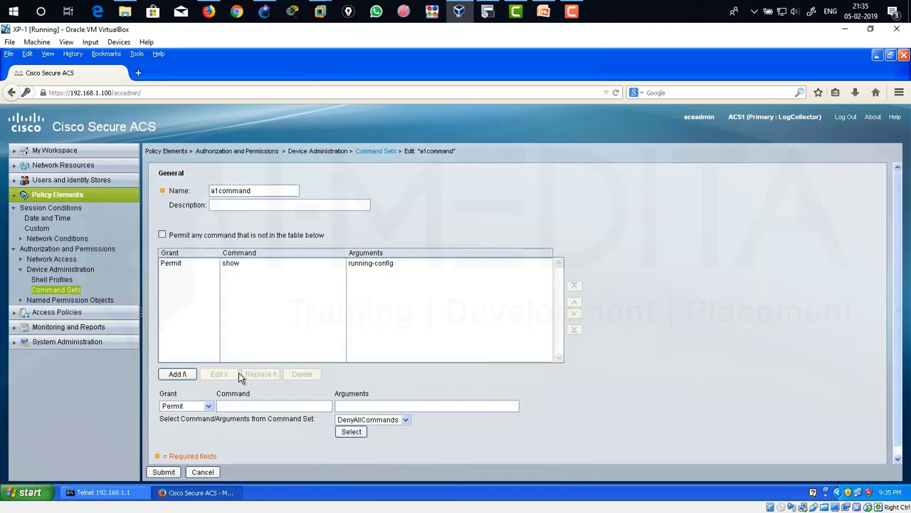
text(show)
text(startup-config)
click(178, 374)
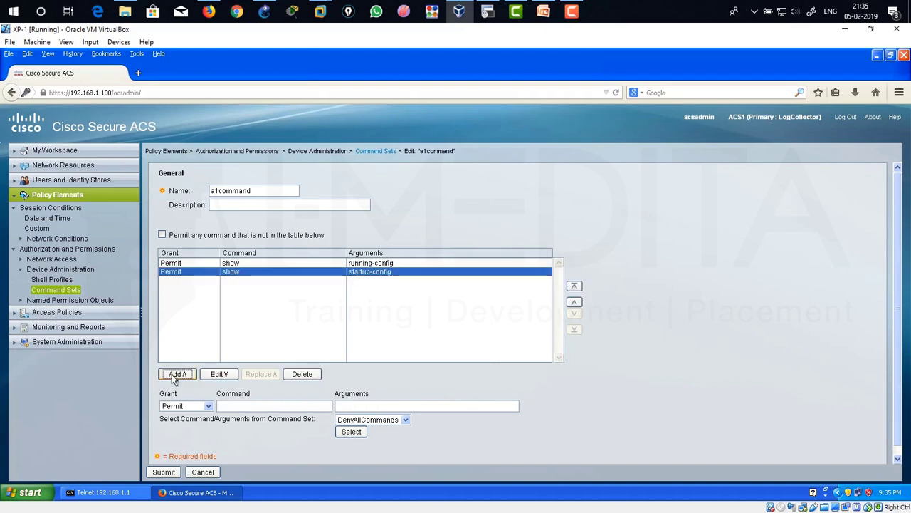
click(163, 471)
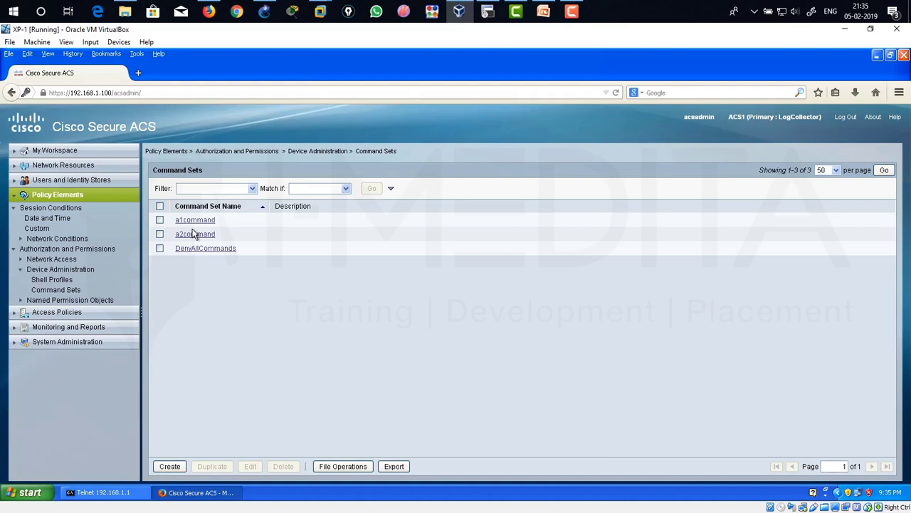
click(100, 492)
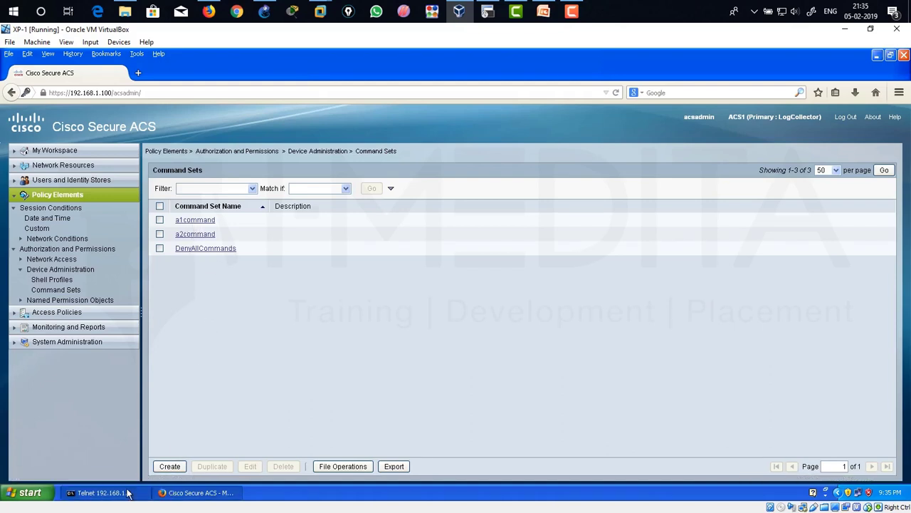
Run show running-config and show startup-config on R1, which now succeed.
drag(254, 123, 267, 122)
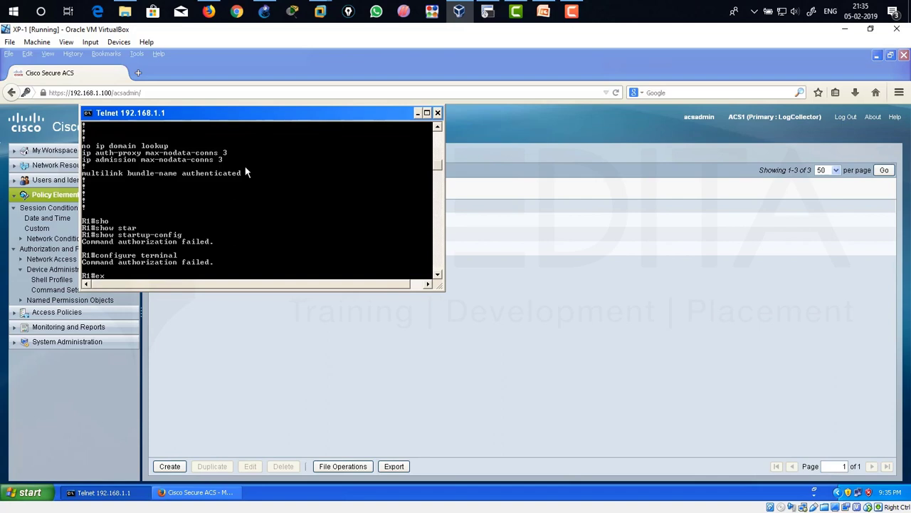
text(show s)
text(un)
key(Return)
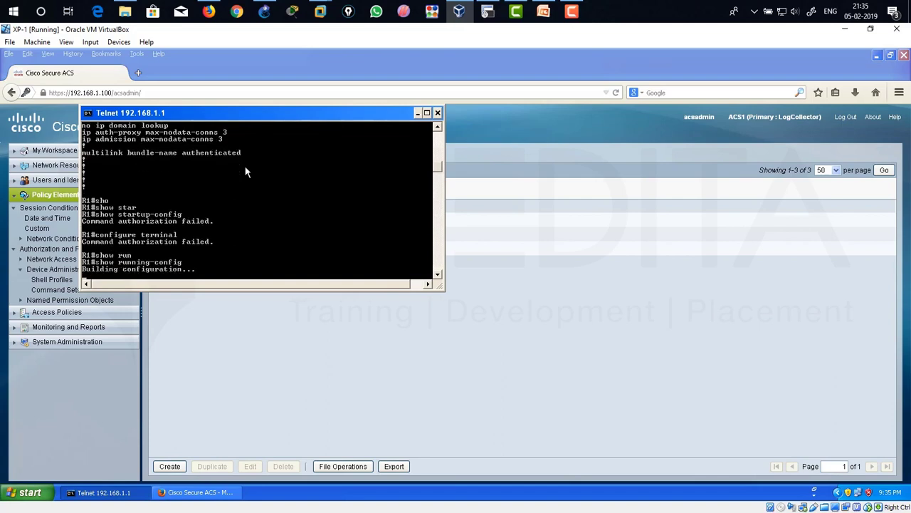
text(show)
key(Tab)
text(start)
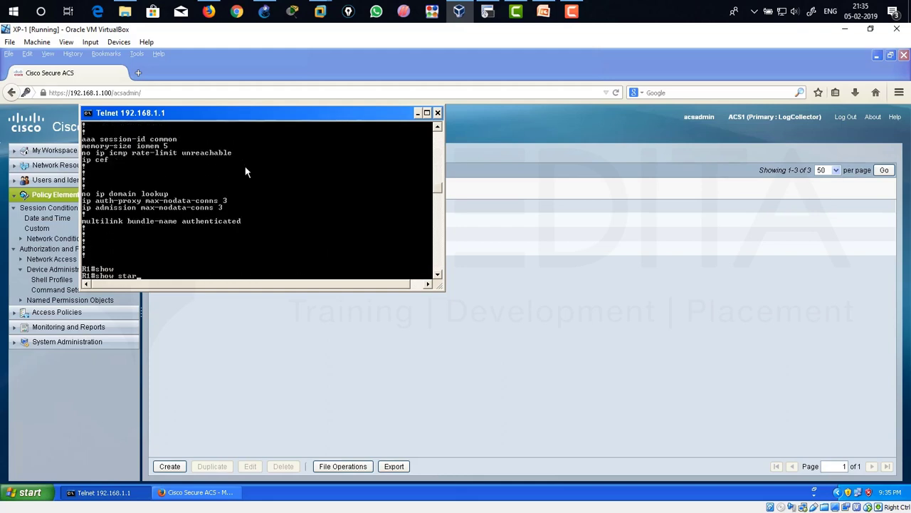
key(Tab)
key(Return)
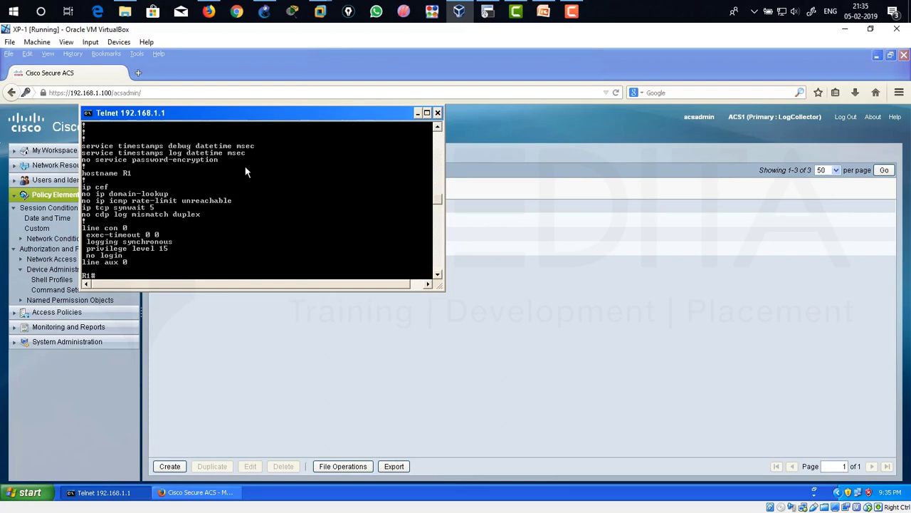
Try configure terminal and conf t on R1, which are still refused.
text(configure)
key(BackSpace)
key(BackSpace)
key(BackSpace)
key(BackSpace)
key(BackSpace)
text(gure termi)
key(BackSpace)
key(BackSpace)
key(BackSpace)
key(BackSpace)
key(BackSpace)
text(temrin)
key(BackSpace)
key(BackSpace)
key(BackSpace)
key(BackSpace)
key(Return)
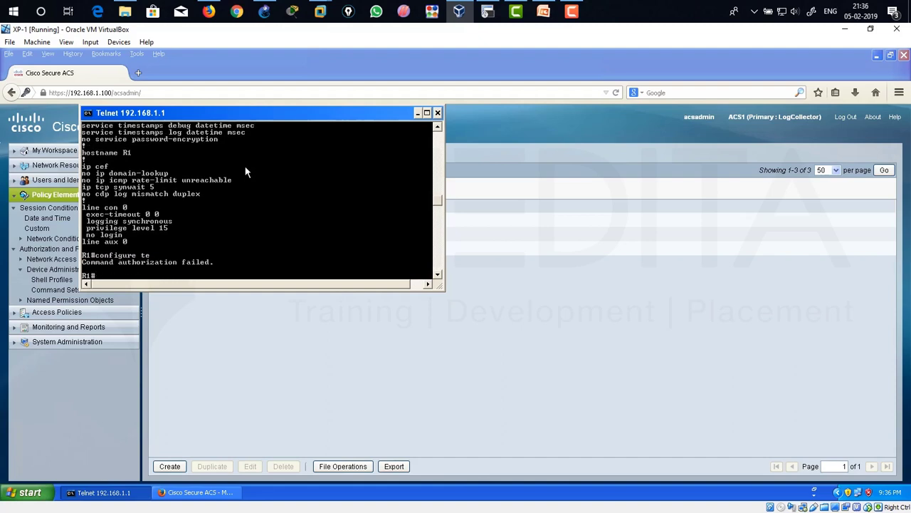
text(conf t)
key(Return)
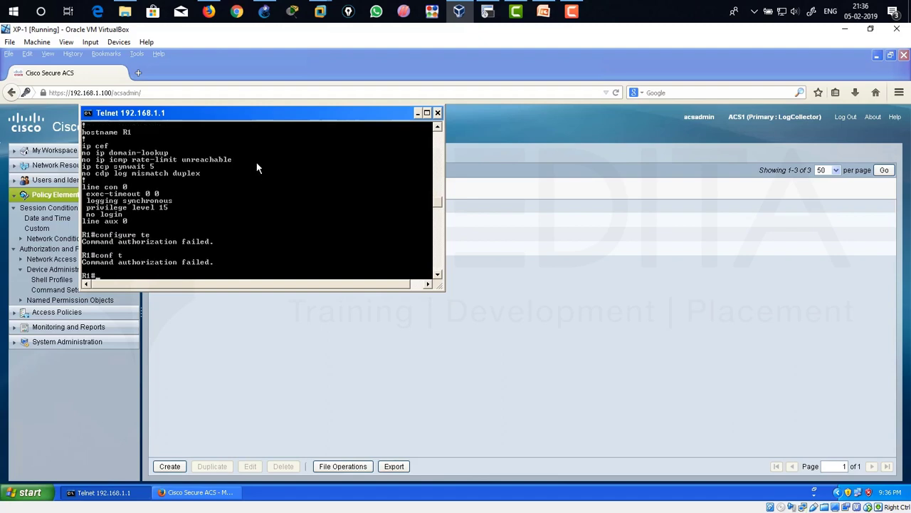
click(278, 359)
Add configure with argument terminal to the a1command command set and submit it.
click(202, 220)
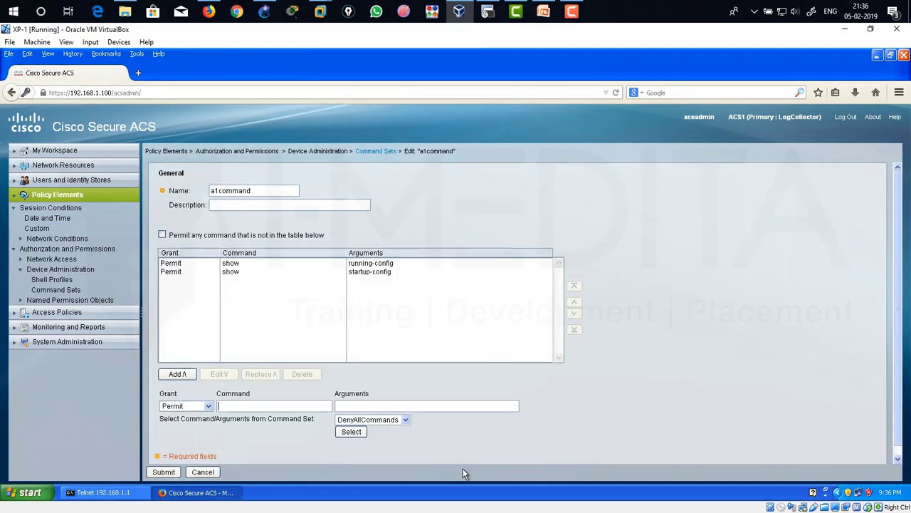
text(configure)
key(Tab)
text(terminal)
click(187, 375)
click(163, 471)
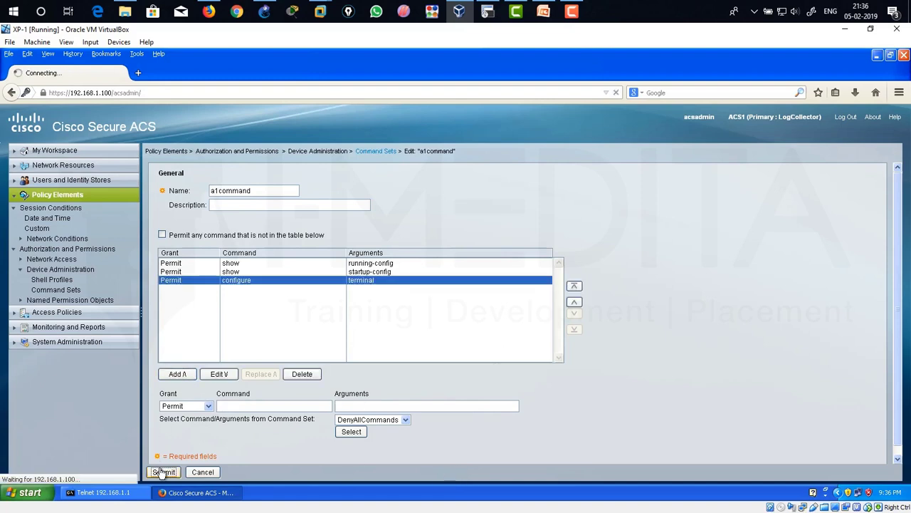
click(120, 490)
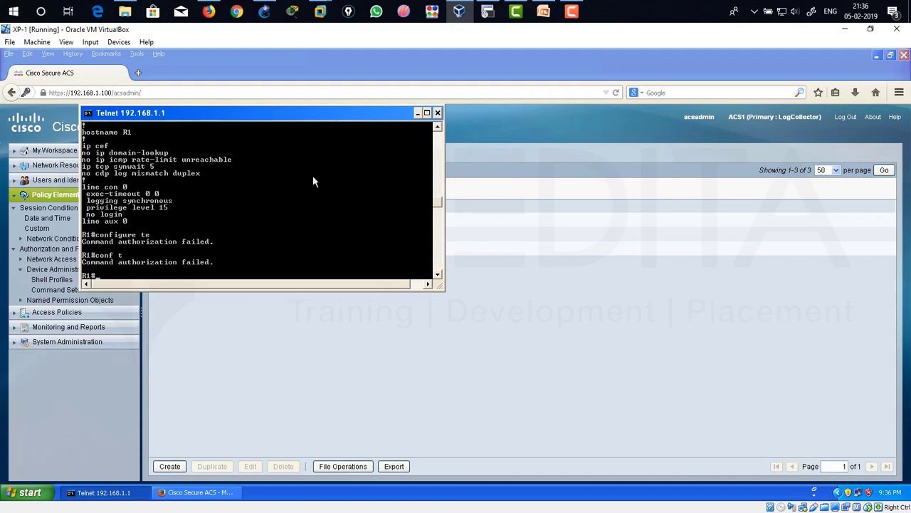
Enter conf t, then try do sh ip int br and router eigrp 100, both refused.
text(conf t)
key(Return)
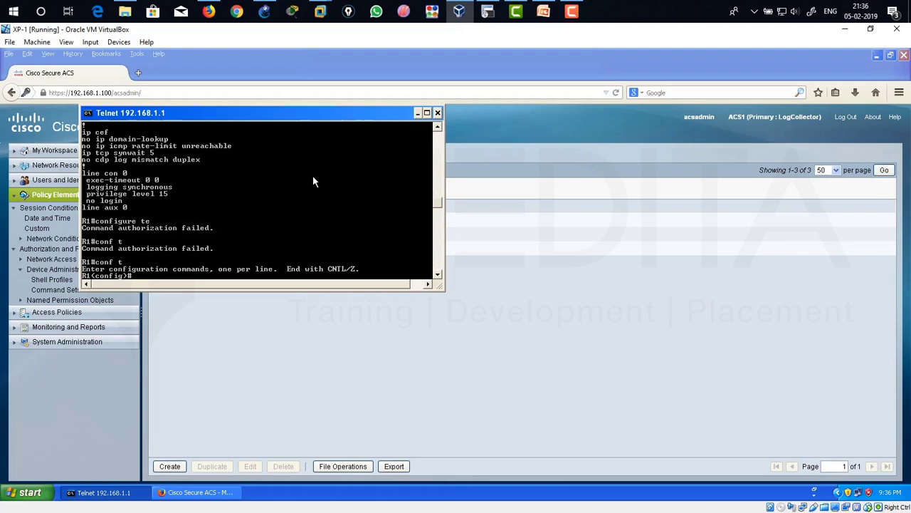
text(do sh ip int br)
key(Return)
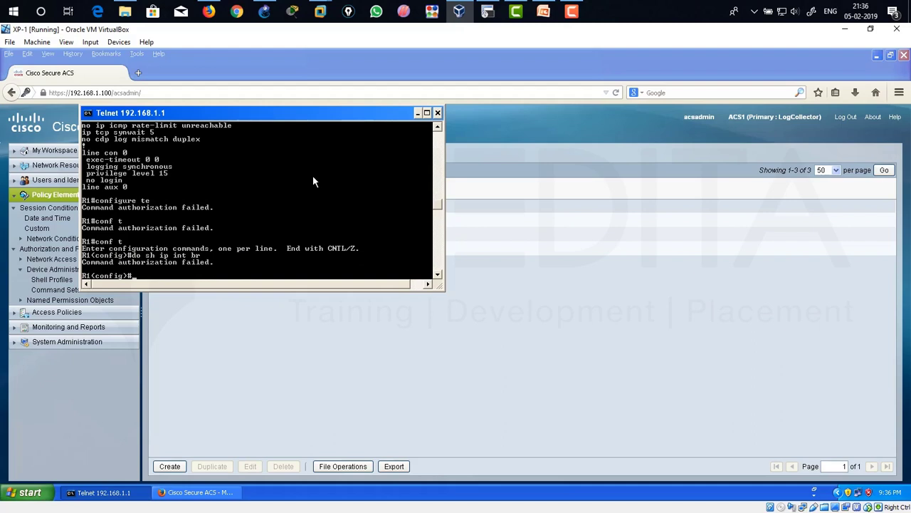
text(router eig)
key(Tab)
text(100)
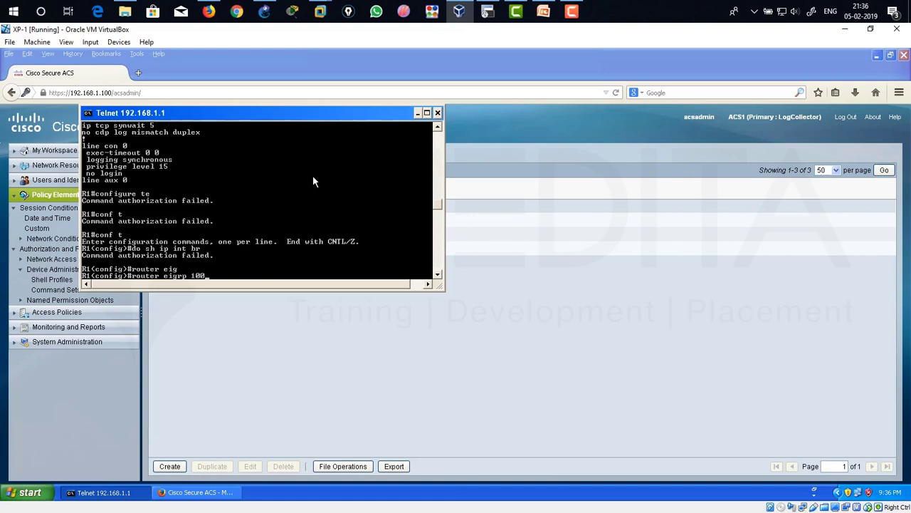
key(Return)
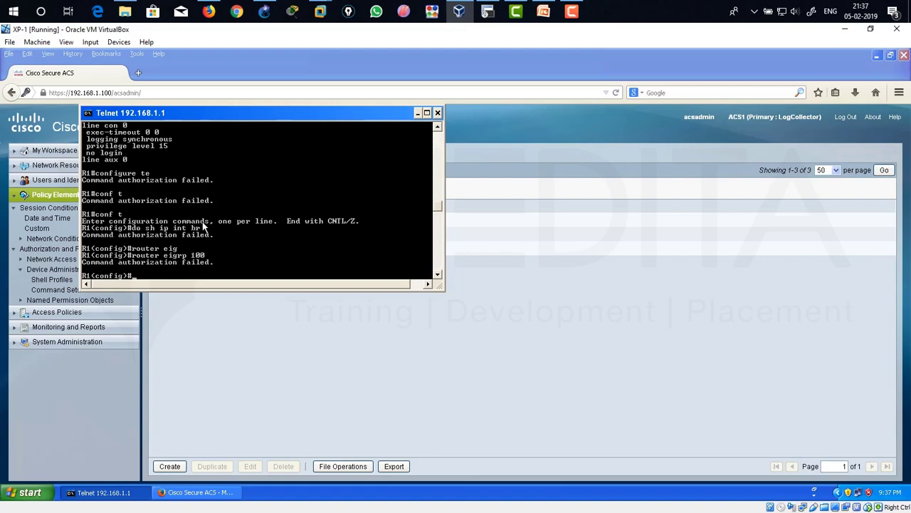
Exit configuration mode, log out of R1, and clear the prompt with cls.
drag(207, 117, 271, 159)
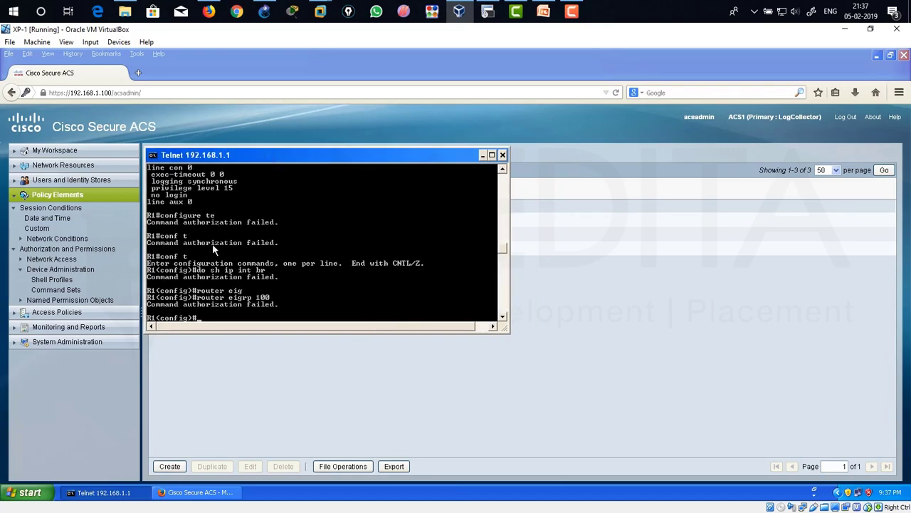
text(exit)
key(Return)
key(Return)
text(exit)
key(Return)
text(cls)
key(Return)
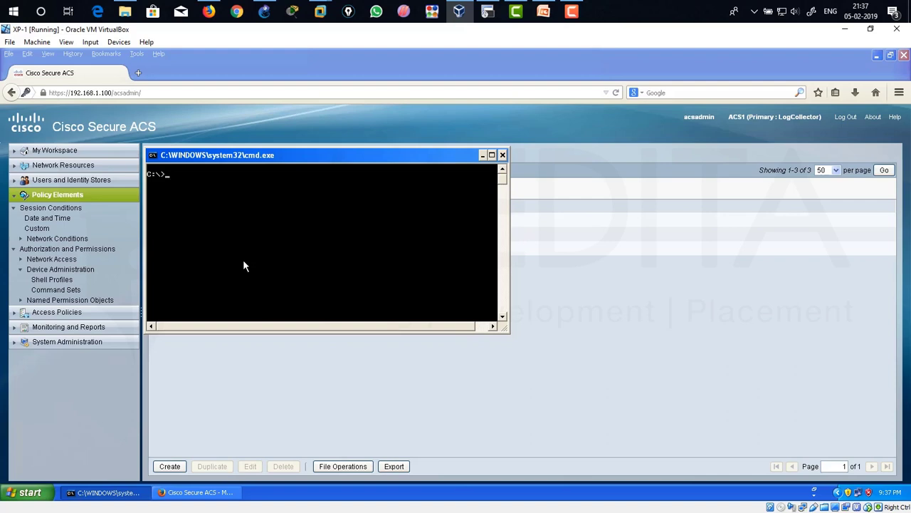
Telnet to 192.168.1.1, log in as the test user, and enter privileged mode.
text(telnet 192.168.1.1)
key(Return)
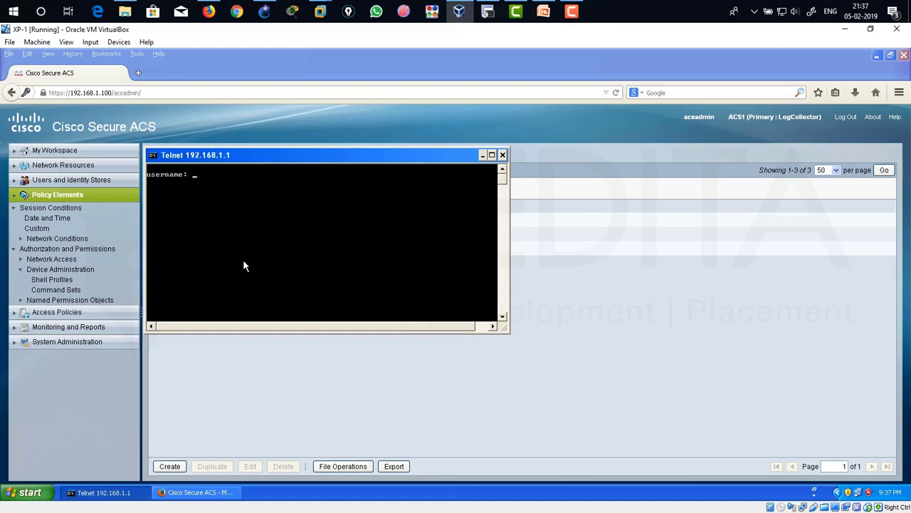
text(user)
key(BackSpace)
key(BackSpace)
key(BackSpace)
key(BackSpace)
text(aaa2)
key(Return)
key(Return)
text(enable)
key(Return)
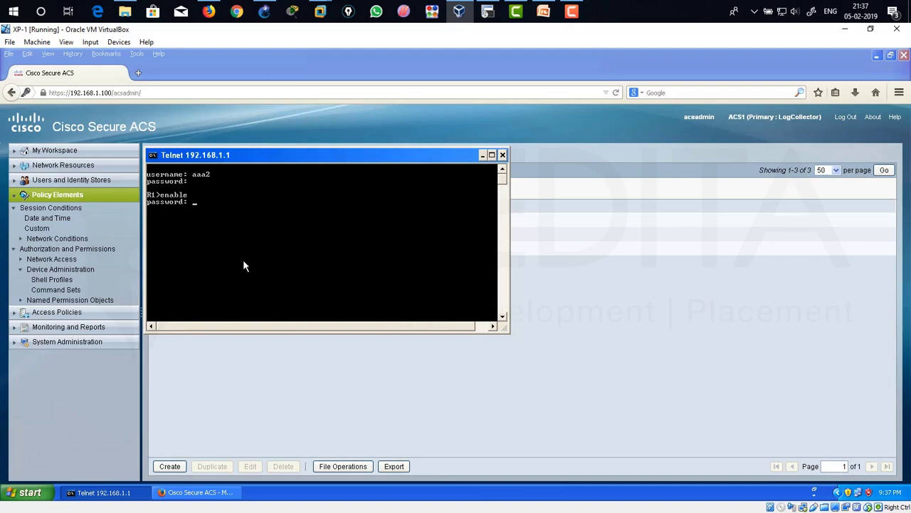
key(Return)
Run show ip int br, show running-config and show startup-config on R1.
text(show ip int br)
key(Return)
text(sho run)
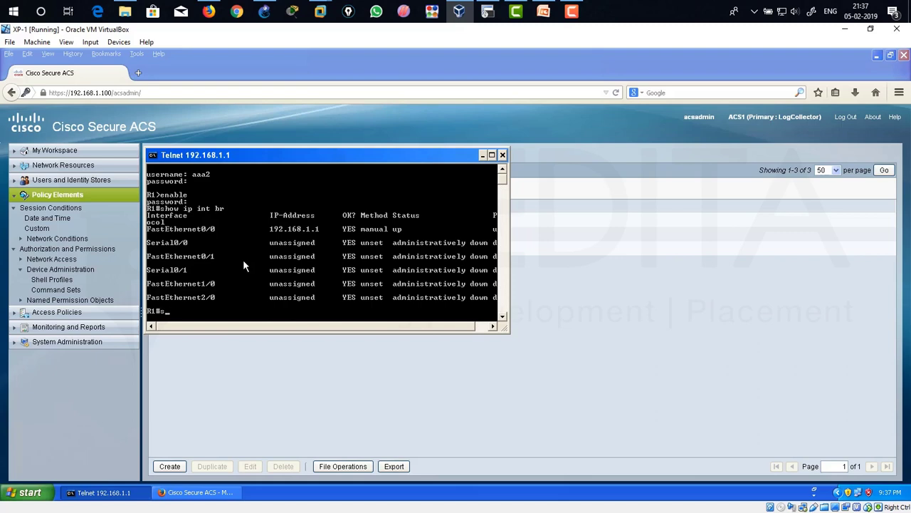
key(Tab)
key(Return)
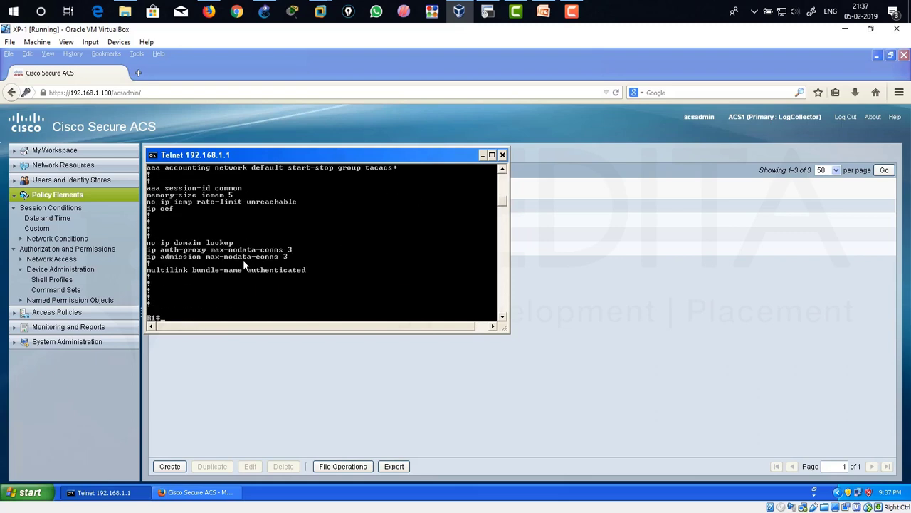
text(show start)
key(Tab)
key(Return)
In configure terminal, create router eigrp 100 with network 192.168.1.0.
text(configure terminal)
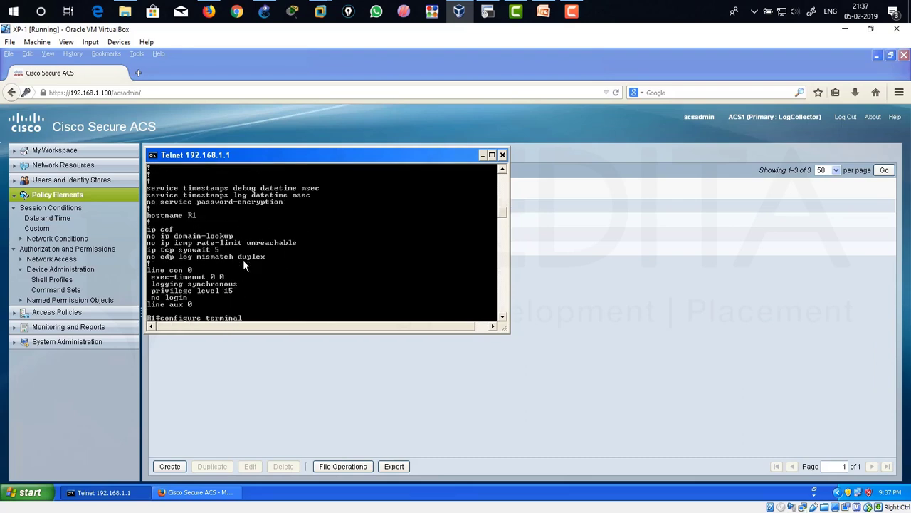
key(Return)
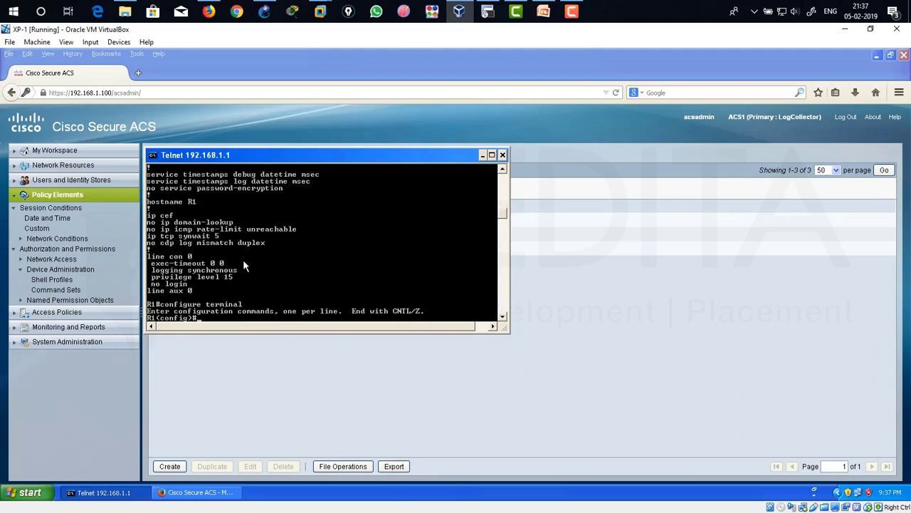
text(router ei 100)
key(Return)
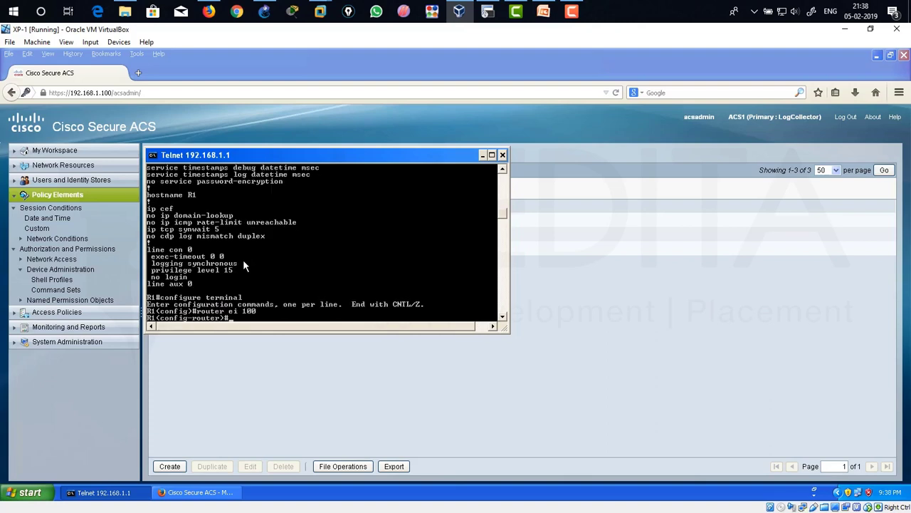
text(net)
key(Tab)
text(192.168.1.0)
key(Return)
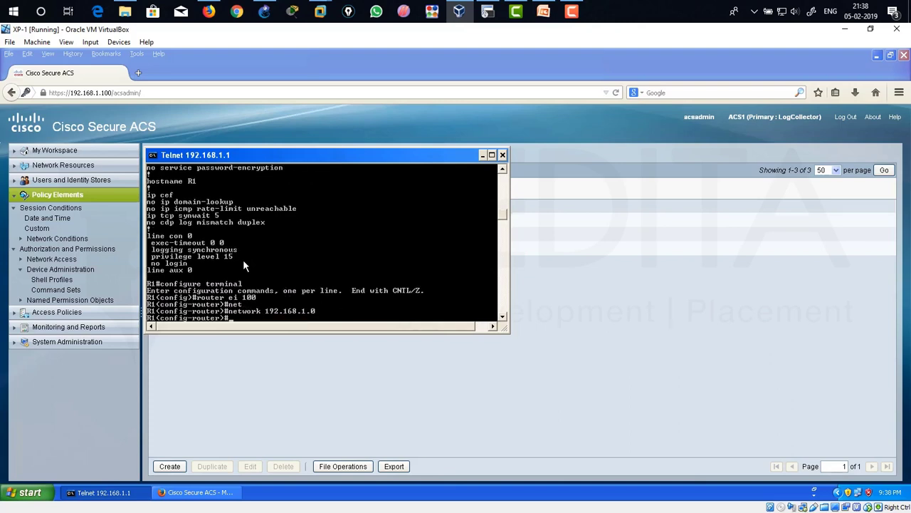
text(exit)
key(Return)
Enter line vty 0 4, then exit all modes and end the telnet session.
text(lin)
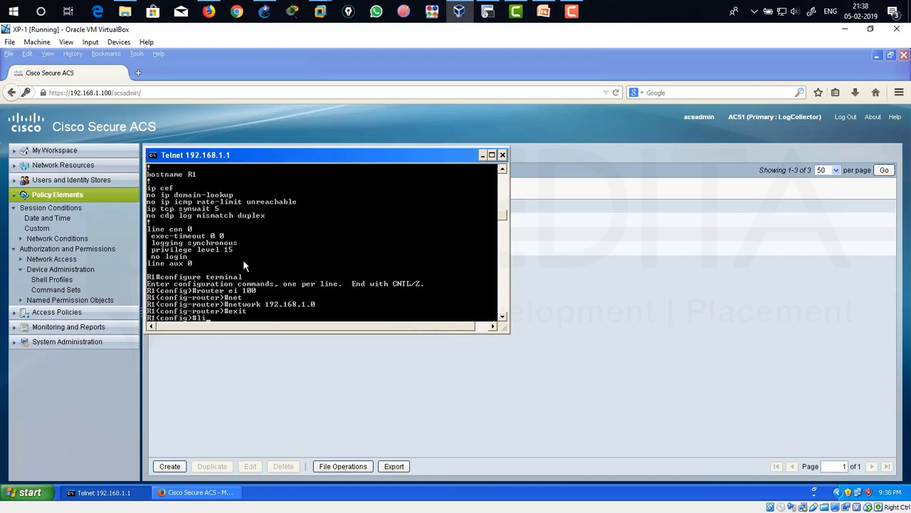
key(Tab)
text(v)
key(Tab)
text(0 4)
key(Return)
text(exit)
key(Return)
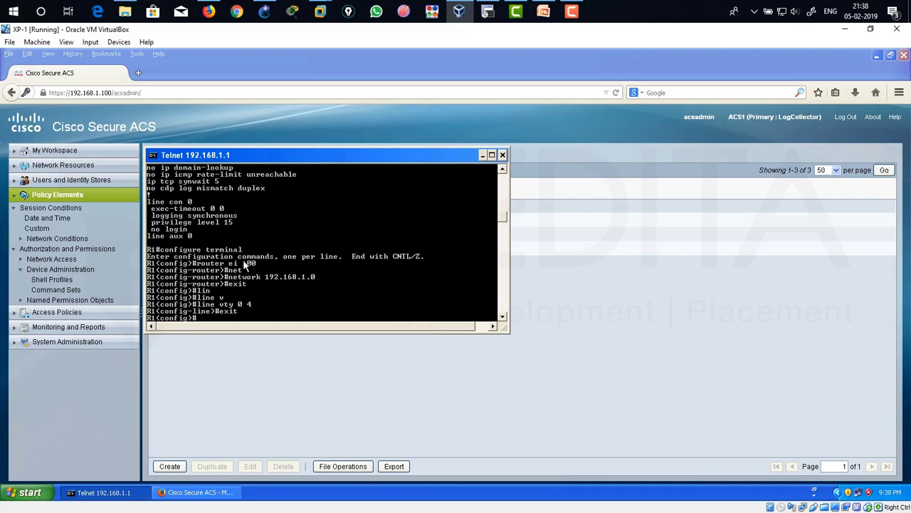
text(exit)
key(Return)
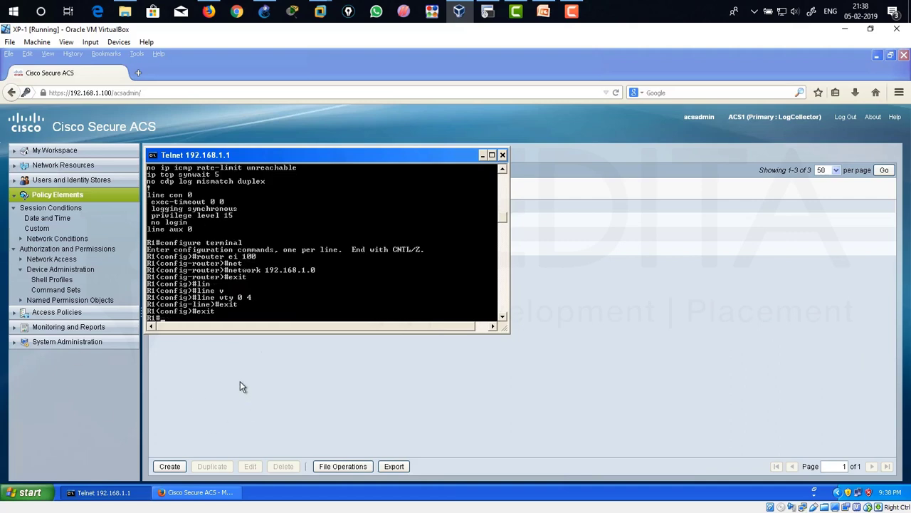
text(exit)
key(Return)
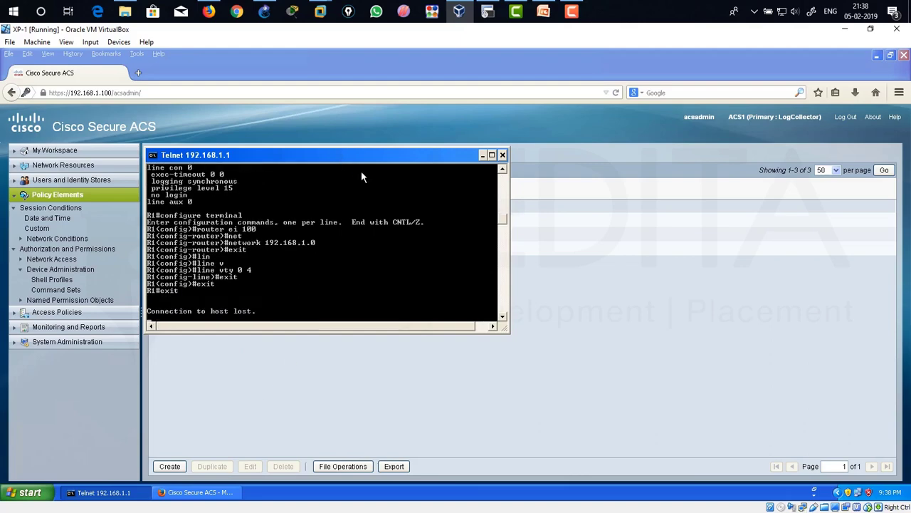
drag(361, 155, 456, 249)
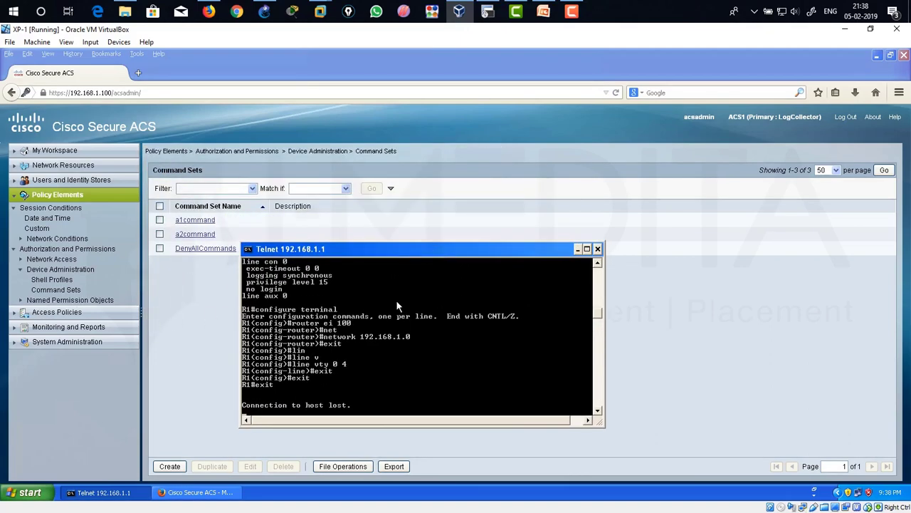
Launch the Monitoring and Report Viewer from the Monitoring and Reports section.
drag(397, 254, 561, 191)
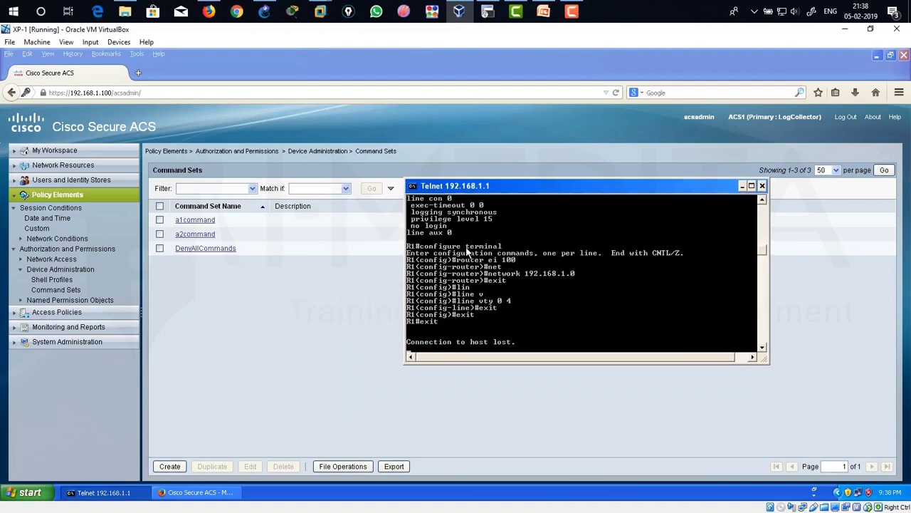
key(Return)
key(Return)
key(Return)
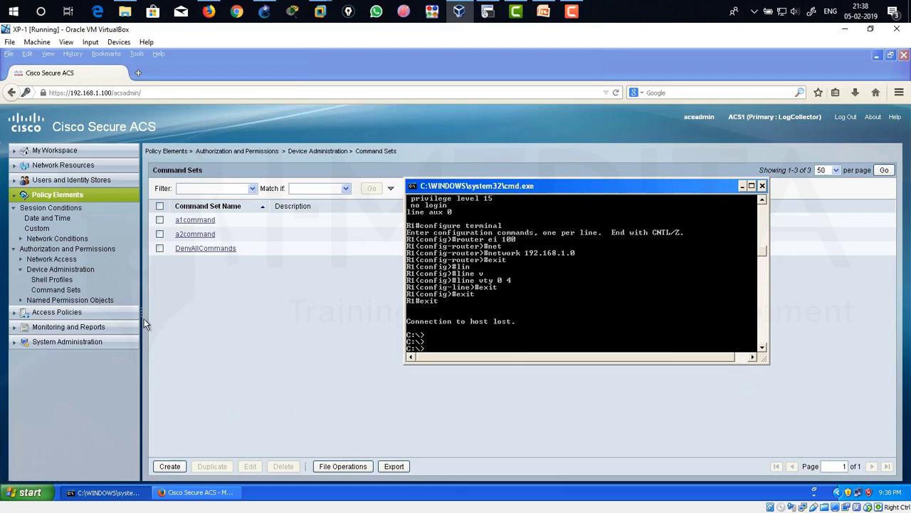
click(17, 196)
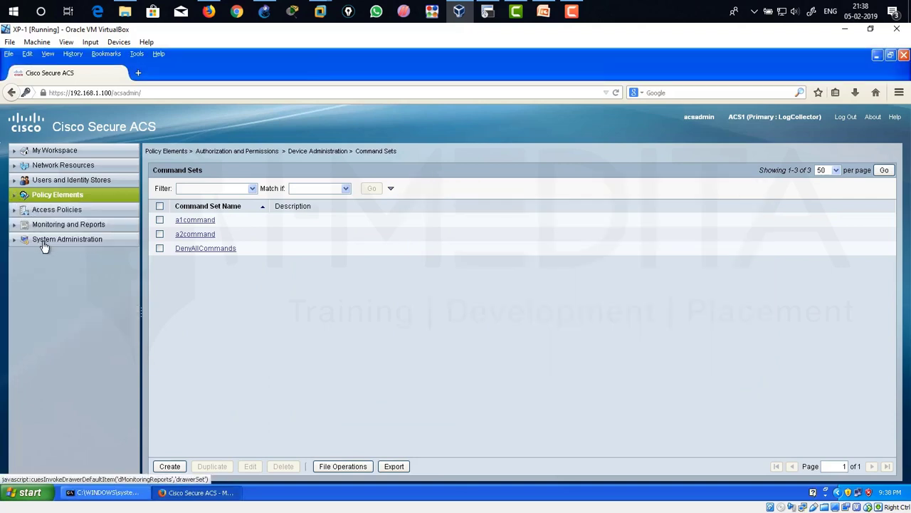
click(77, 225)
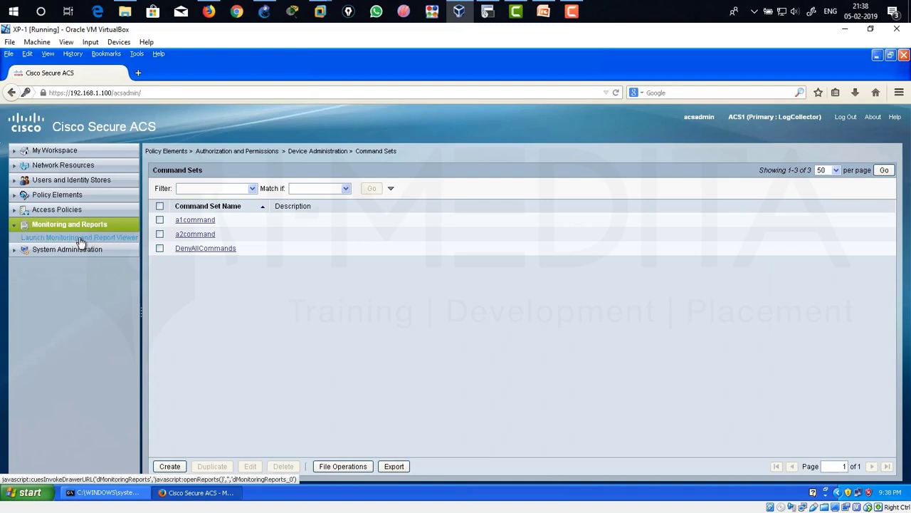
click(89, 239)
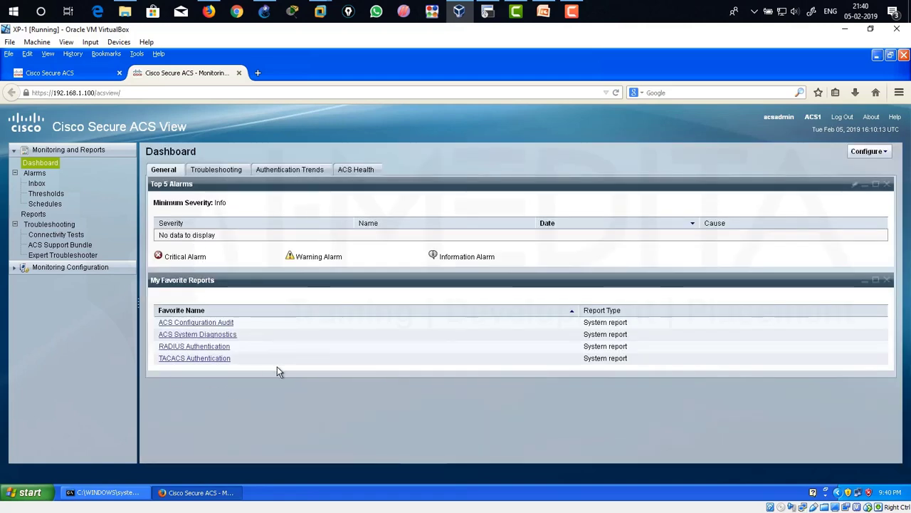
Open the TACACS Authentication favorite report and view the newest record's details.
click(195, 360)
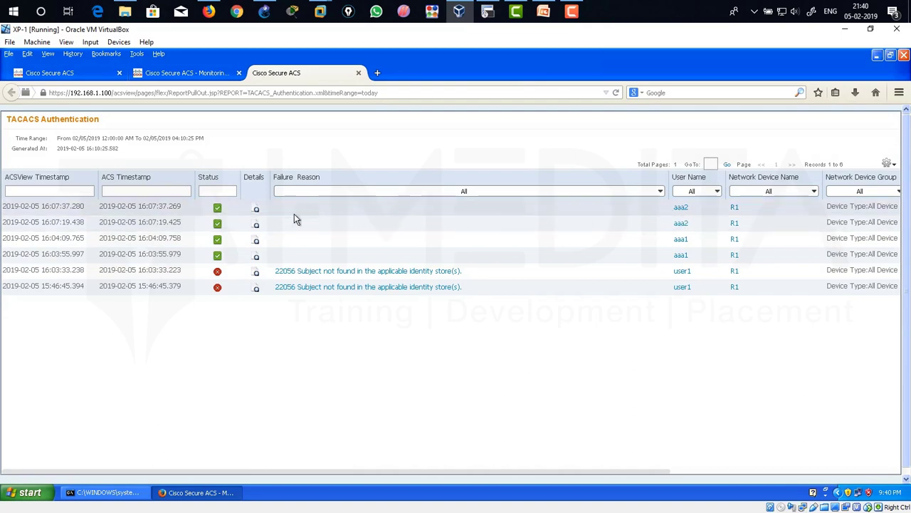
click(256, 210)
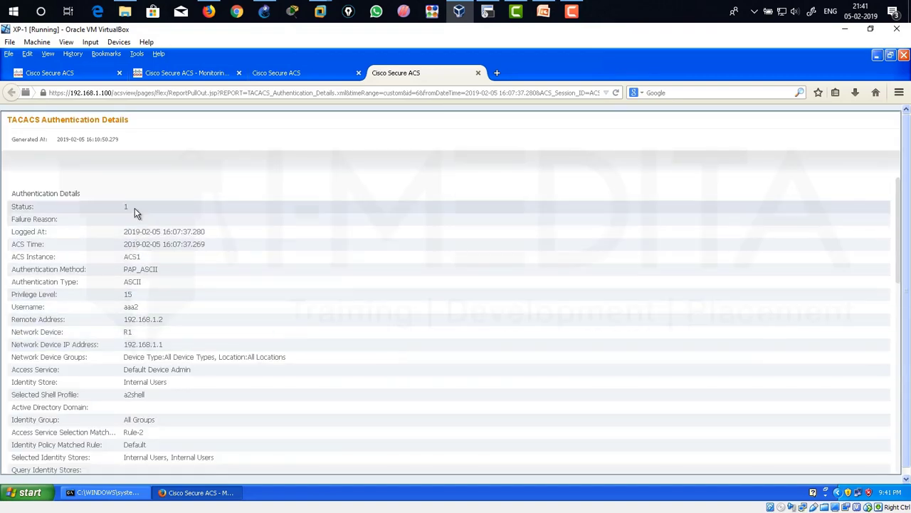
scroll(171, 285, down, 1)
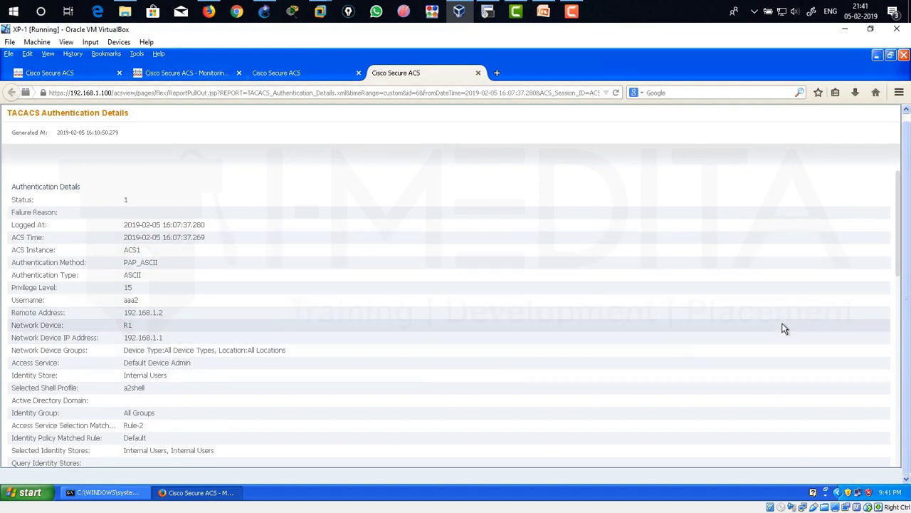
drag(899, 227, 897, 254)
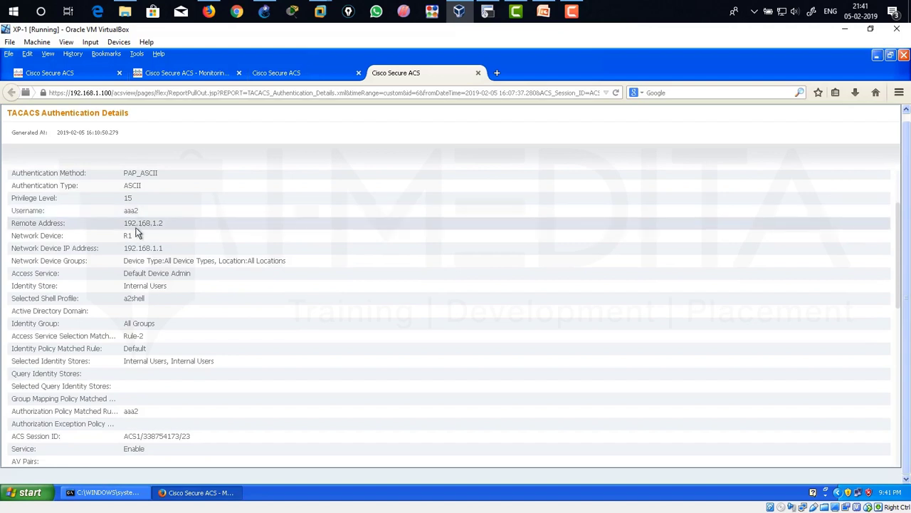
drag(124, 223, 168, 228)
click(171, 225)
drag(126, 228, 163, 228)
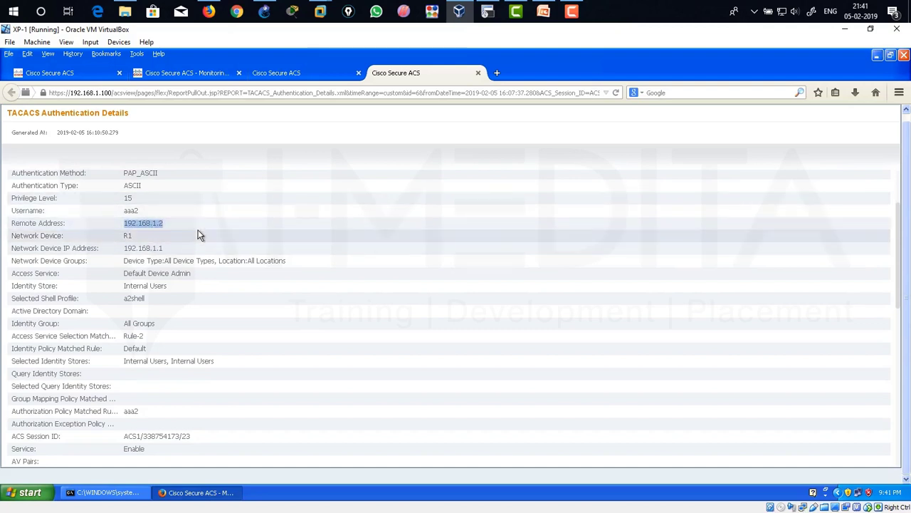
drag(123, 211, 148, 211)
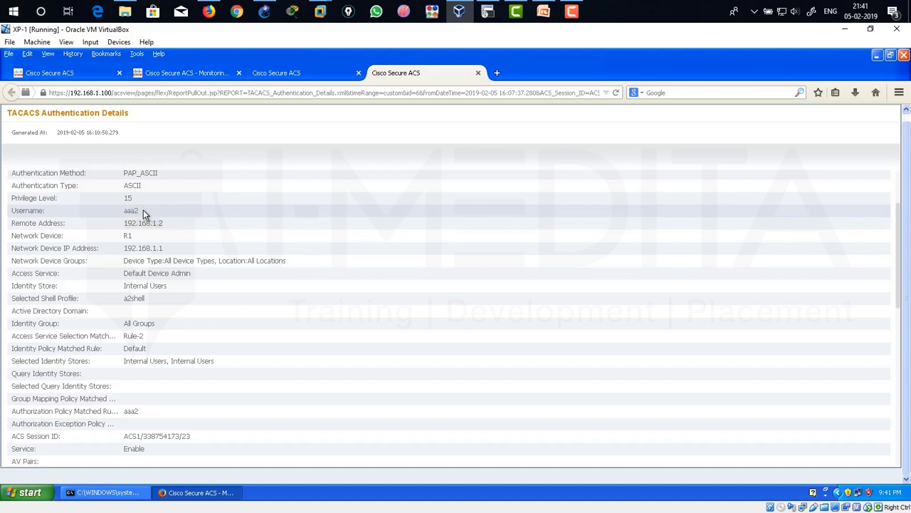
click(134, 212)
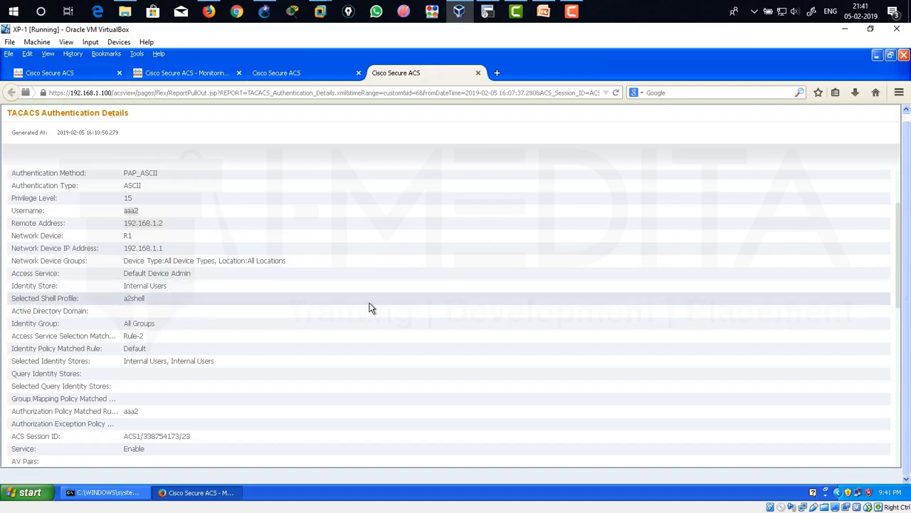
drag(125, 290, 178, 292)
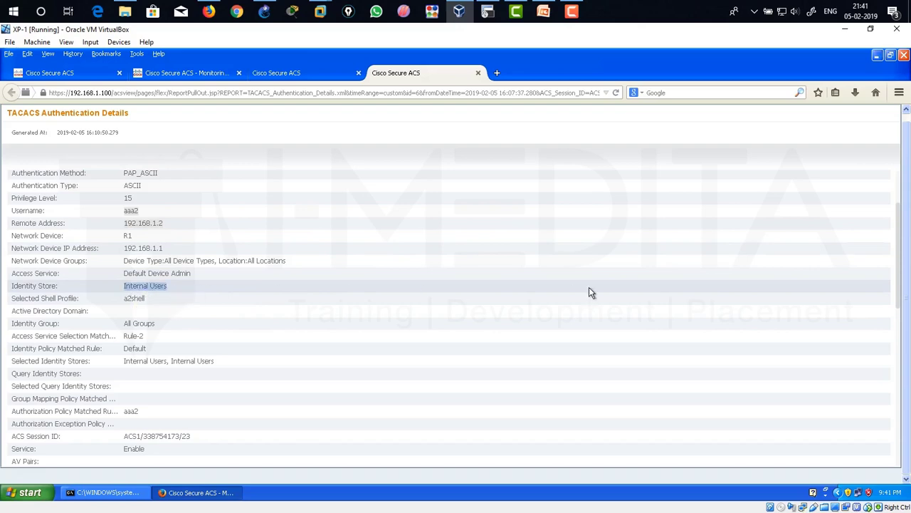
drag(899, 246, 898, 273)
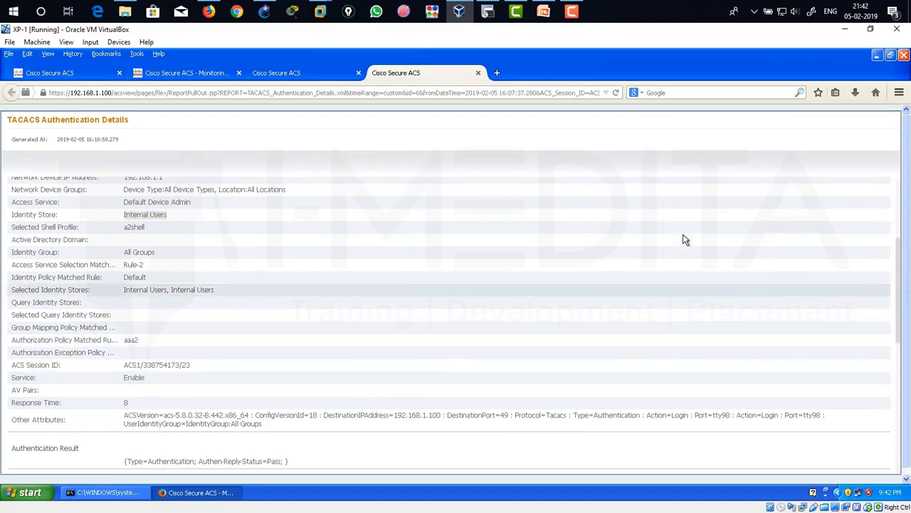
drag(902, 267, 898, 189)
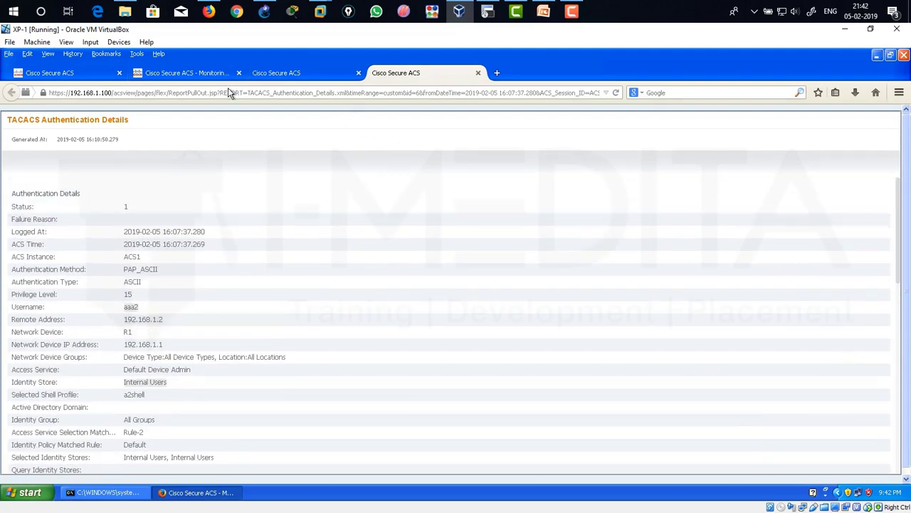
Run the AAA Protocol > TACACS Accounting report with Time Range set to Today.
click(229, 74)
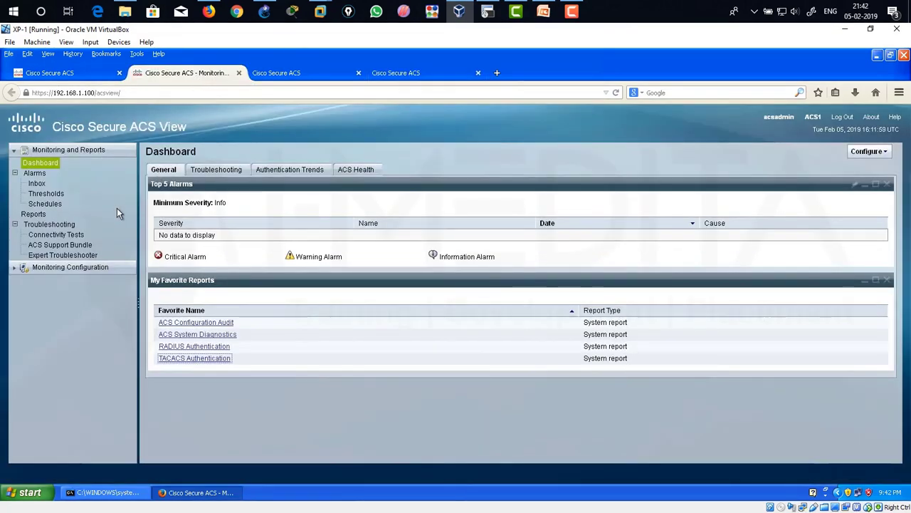
click(33, 215)
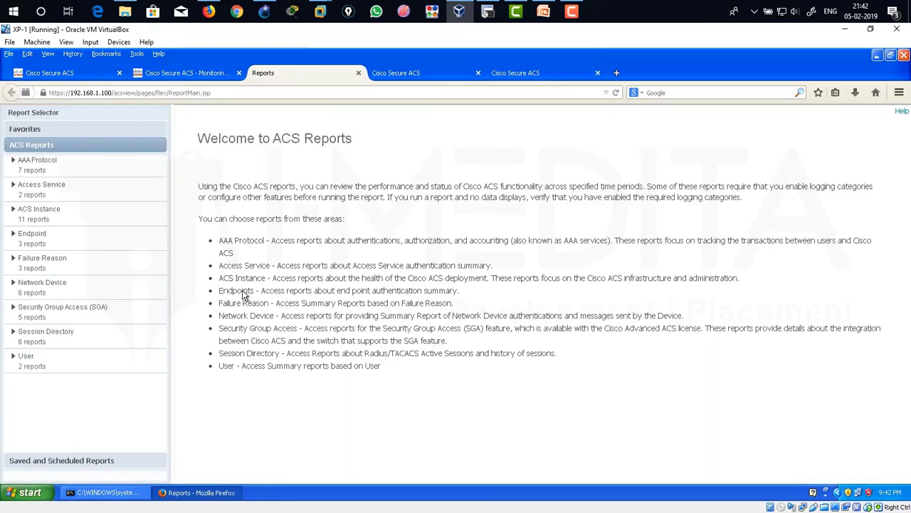
click(68, 168)
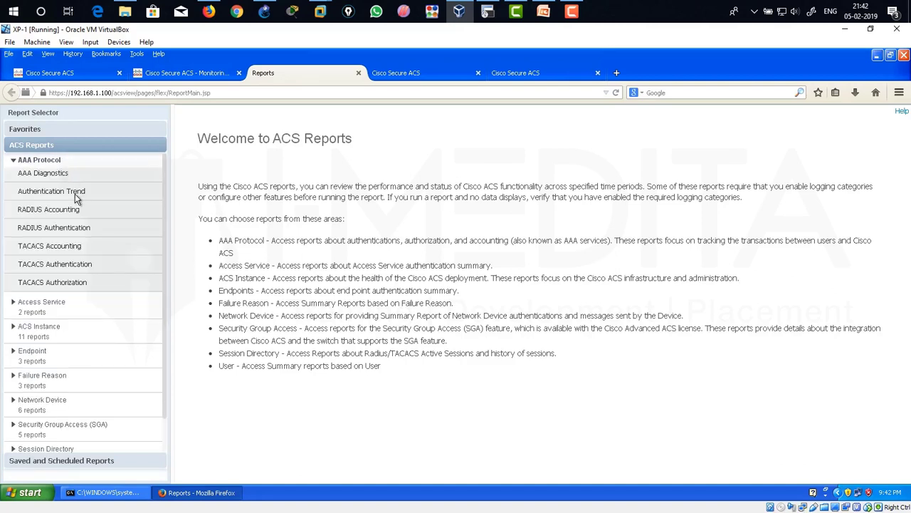
click(72, 249)
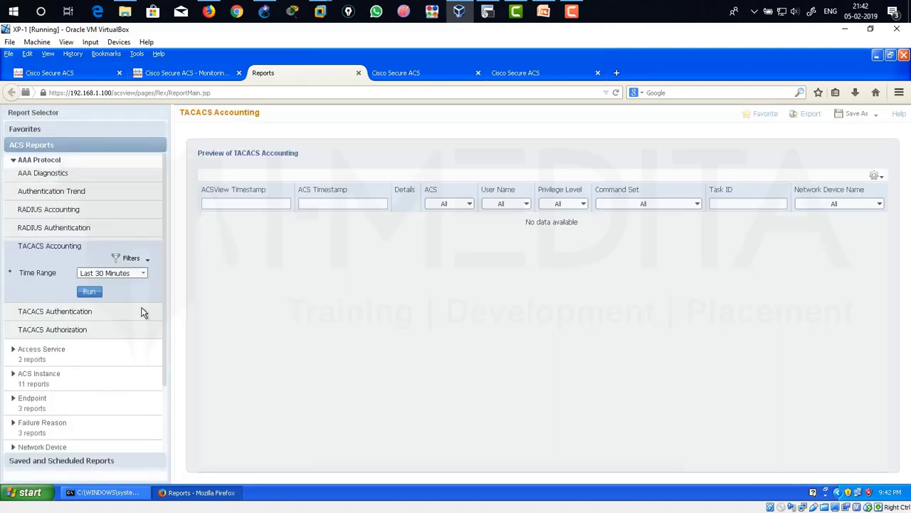
click(143, 274)
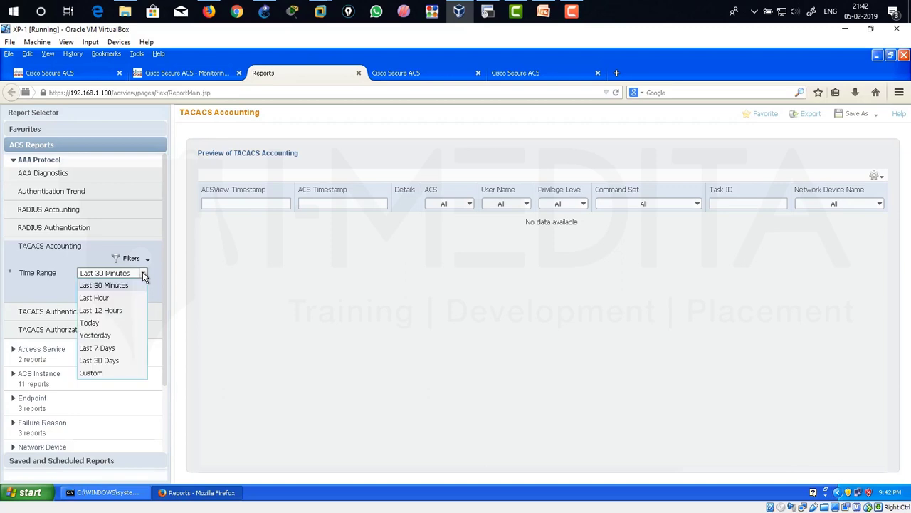
click(123, 322)
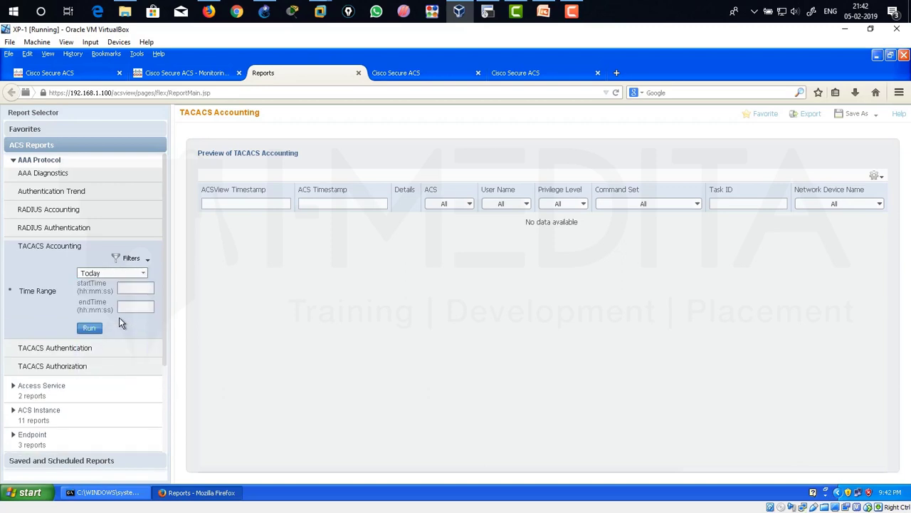
click(91, 327)
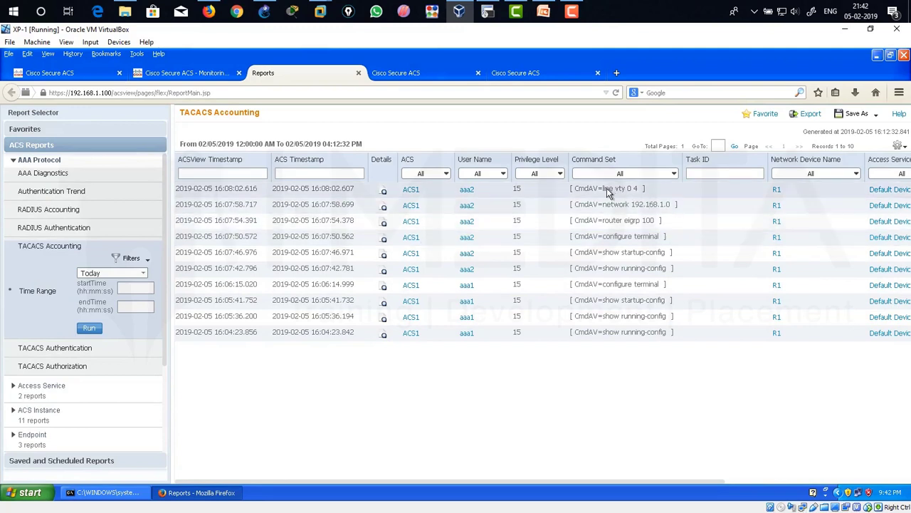
drag(605, 191, 673, 207)
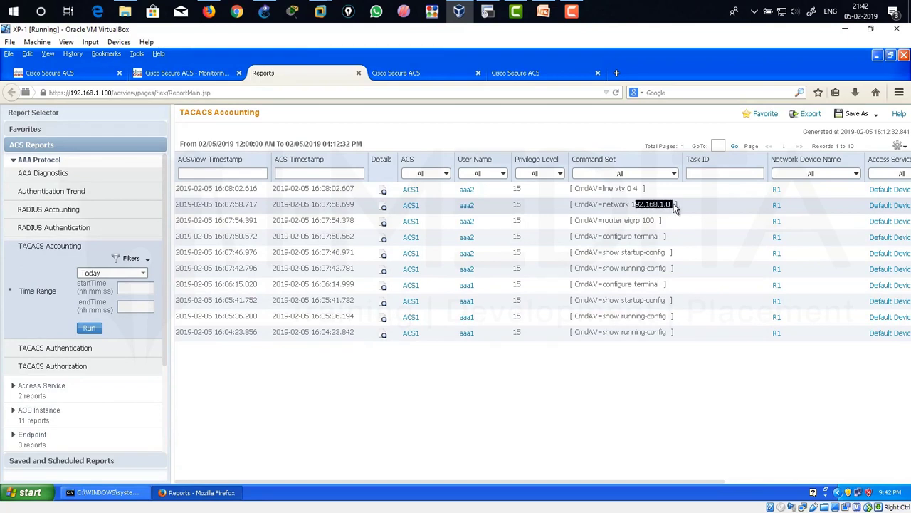
drag(605, 223, 656, 223)
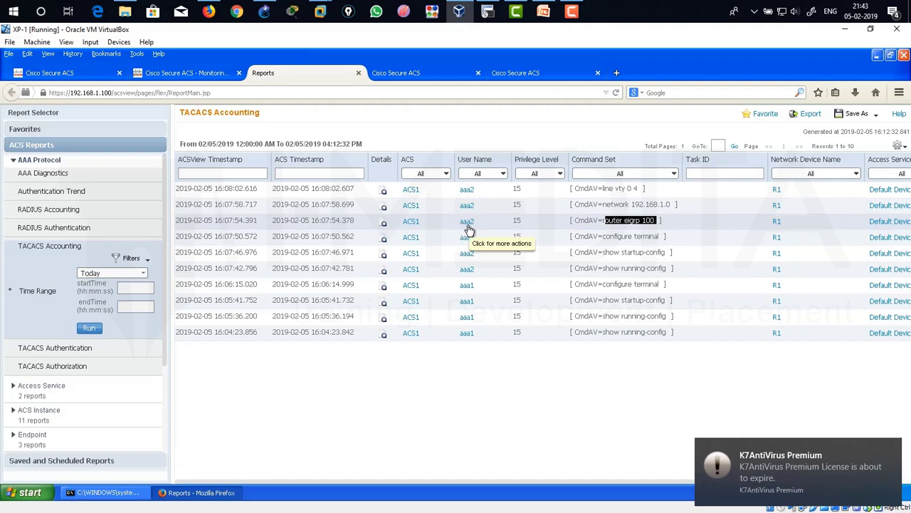
click(584, 225)
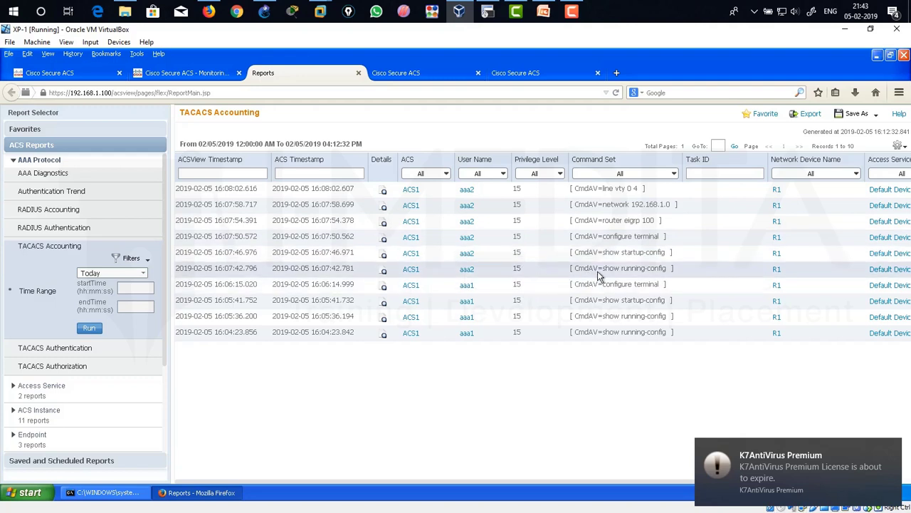
drag(603, 272, 669, 276)
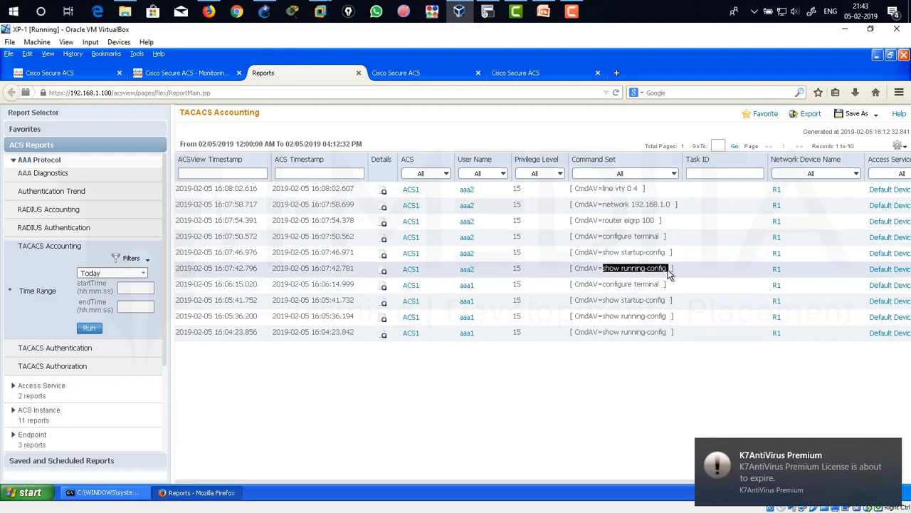
click(655, 277)
mouse_move(670, 274)
mouse_down()
mouse_move(606, 273)
mouse_move(667, 260)
mouse_up()
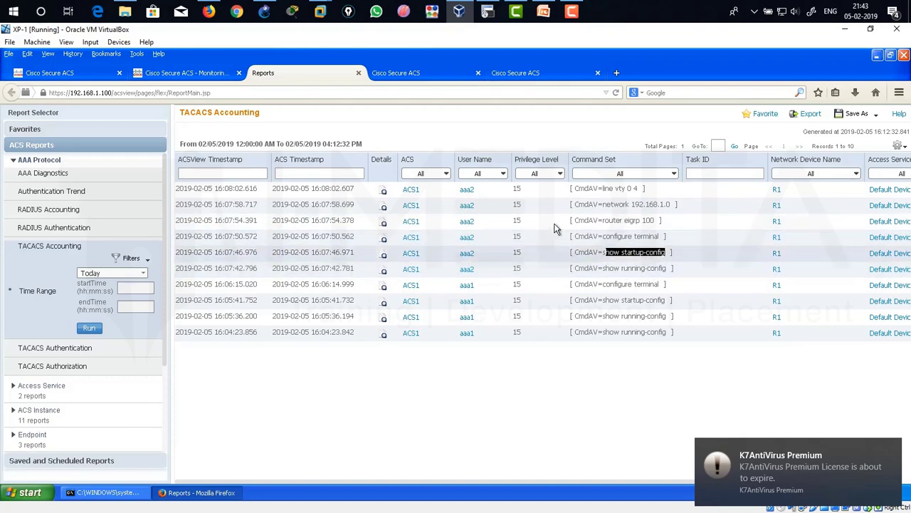
drag(573, 188, 643, 299)
drag(575, 204, 656, 222)
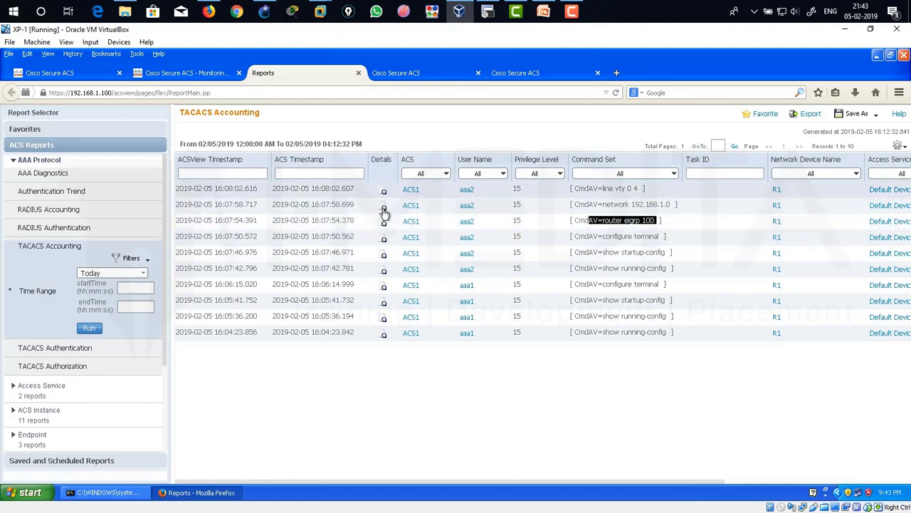
Open the line vty 0 4 record and review its device IP, timestamp, service and type.
click(383, 194)
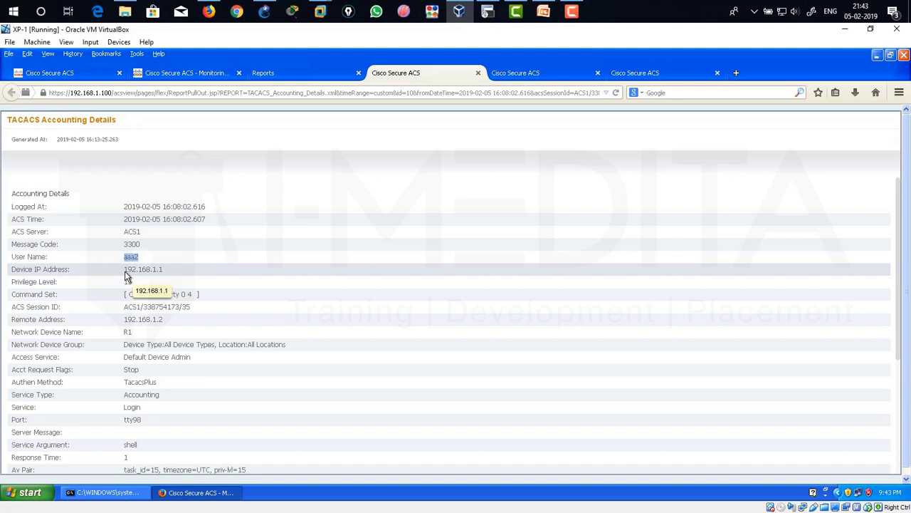
drag(126, 273, 168, 273)
click(129, 288)
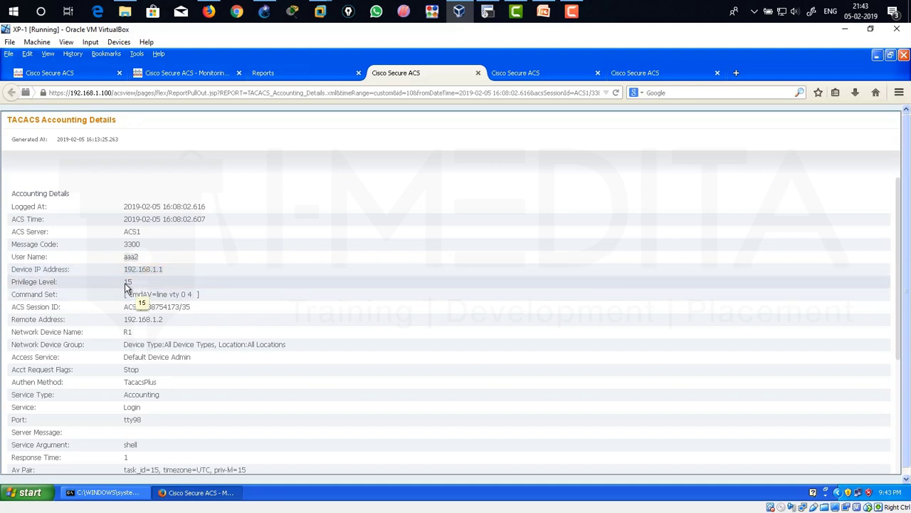
scroll(160, 322, down, 1)
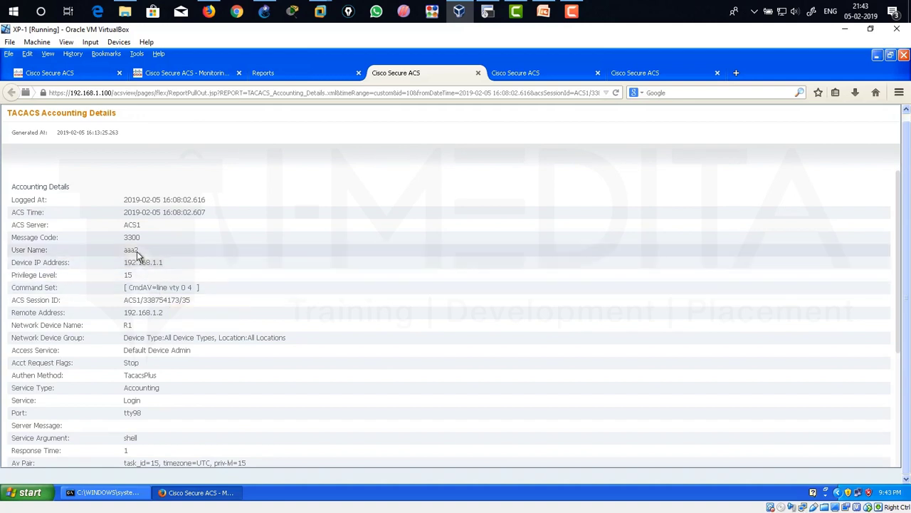
drag(151, 287, 198, 292)
click(188, 316)
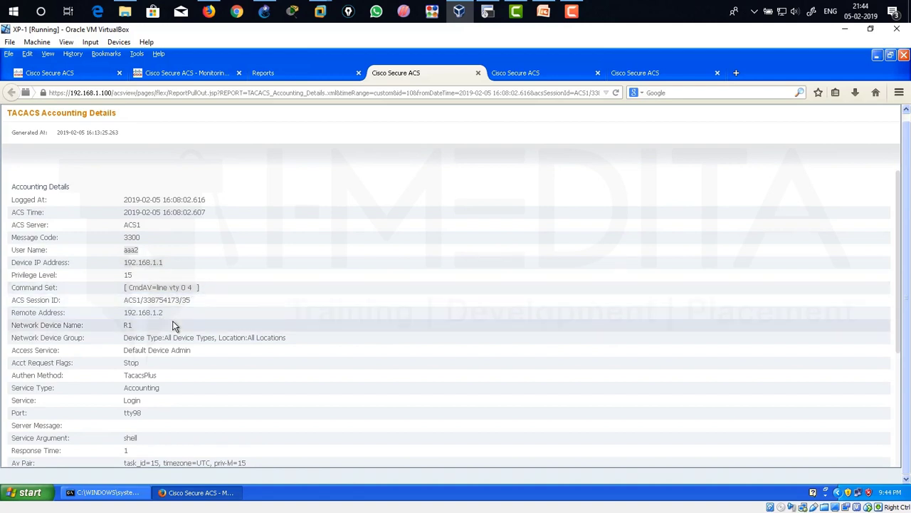
triple_click(183, 200)
triple_click(172, 351)
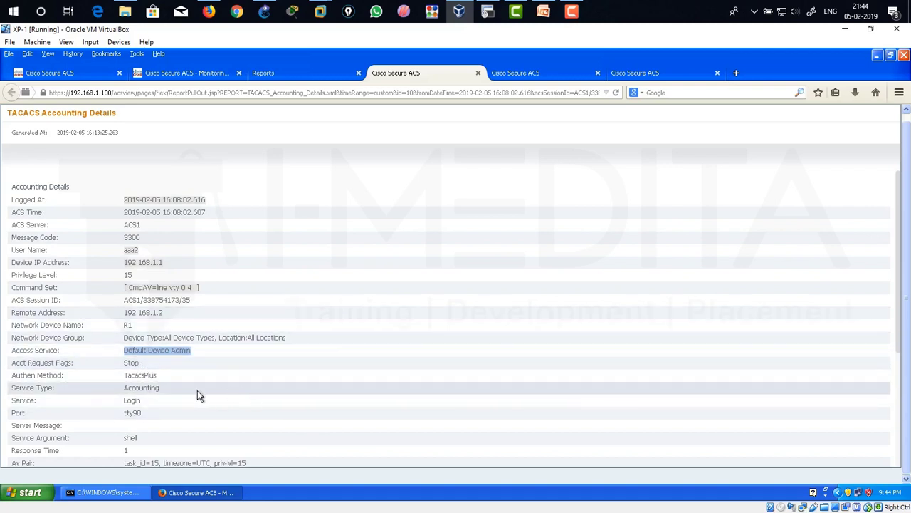
click(140, 388)
drag(123, 389, 168, 388)
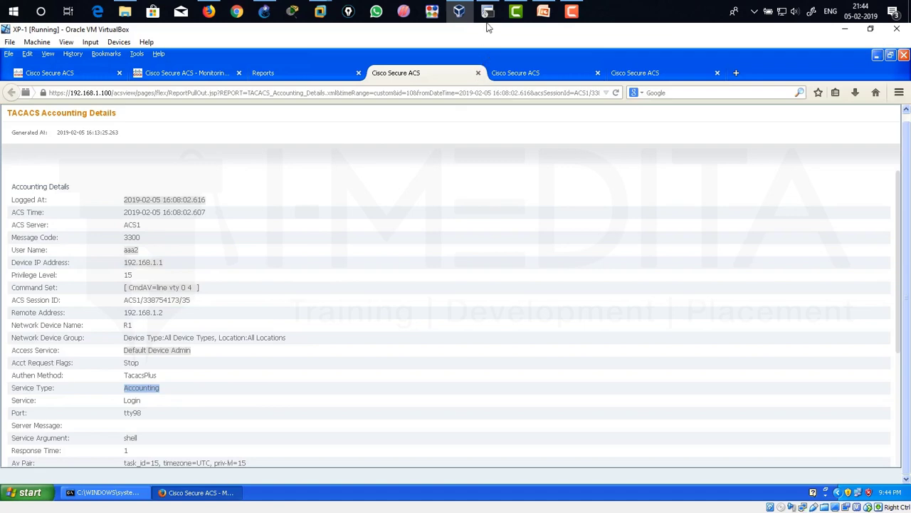
Highlight aaa accounting commands 15 default start-stop group tacacs+ in R1's SecureCRT session.
click(488, 12)
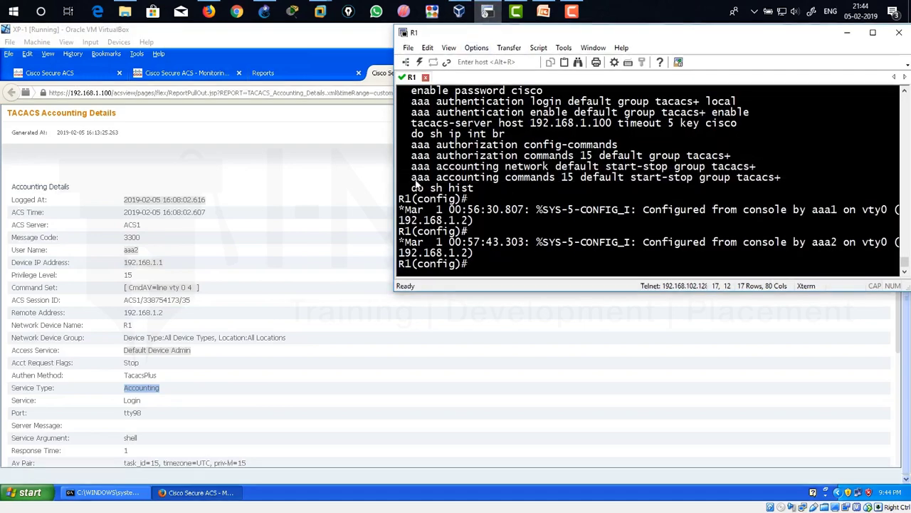
drag(410, 182, 781, 180)
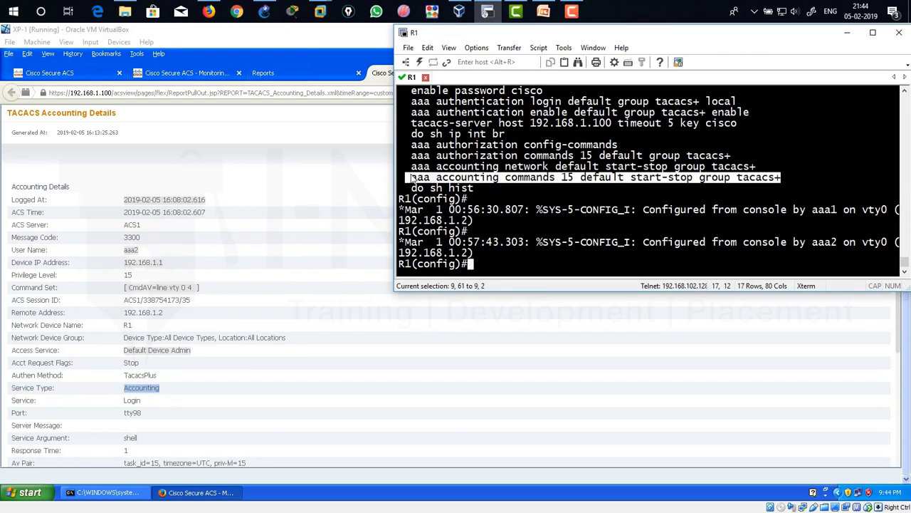
click(299, 80)
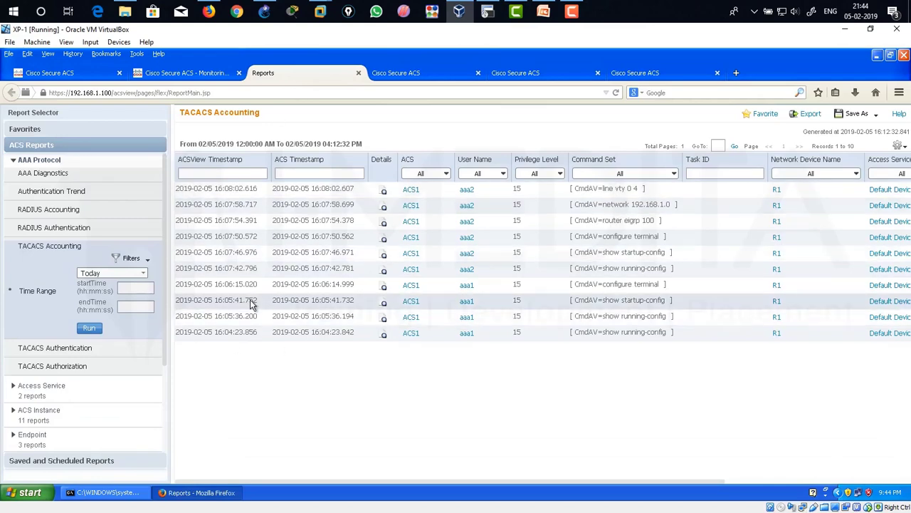
click(487, 10)
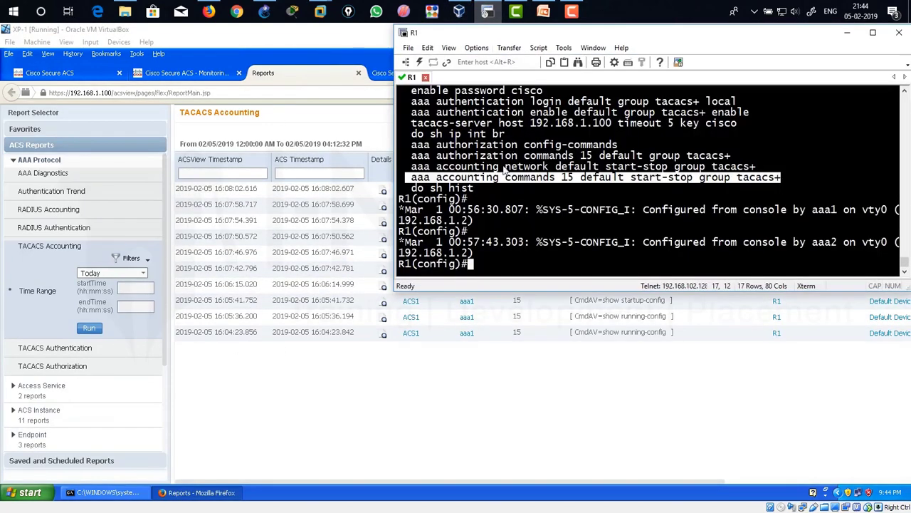
double_click(511, 177)
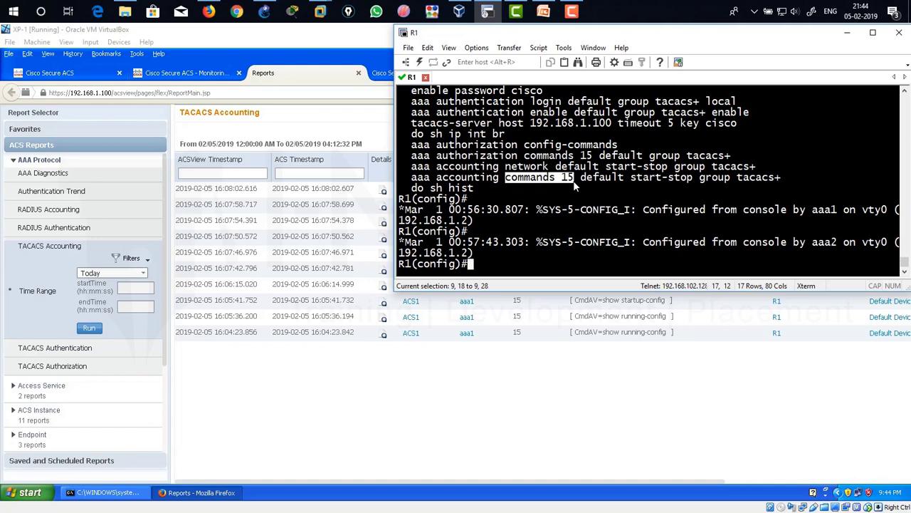
drag(573, 180, 779, 182)
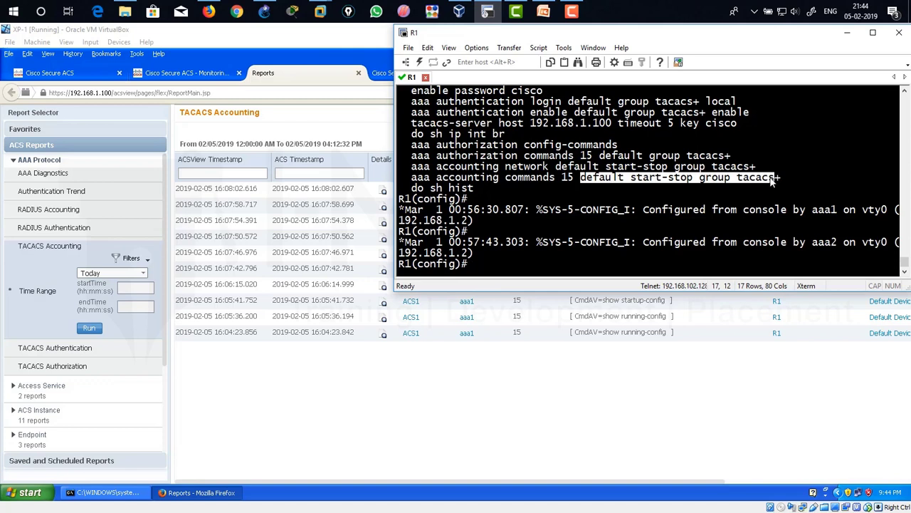
click(629, 178)
drag(630, 179, 694, 183)
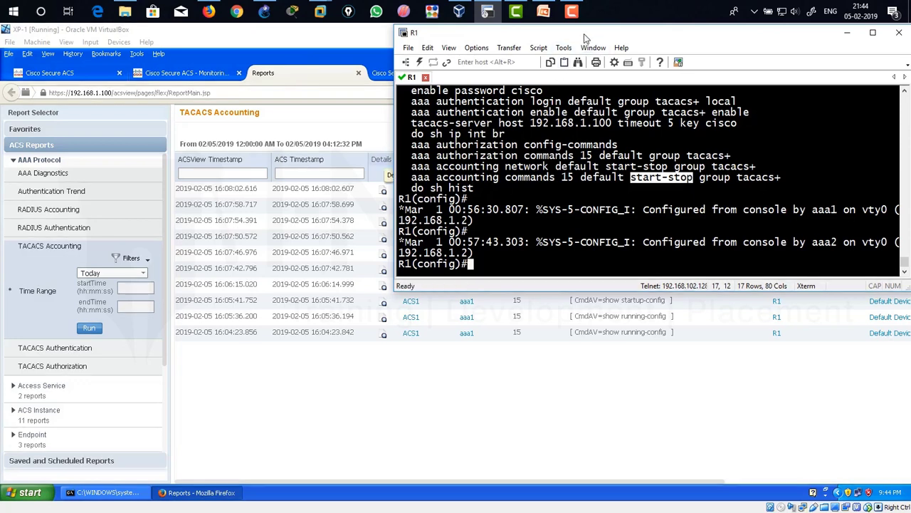
click(539, 210)
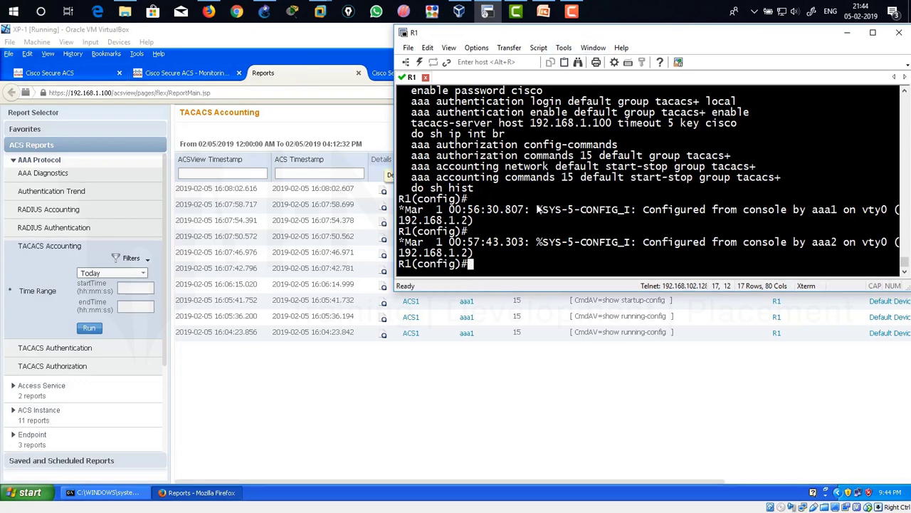